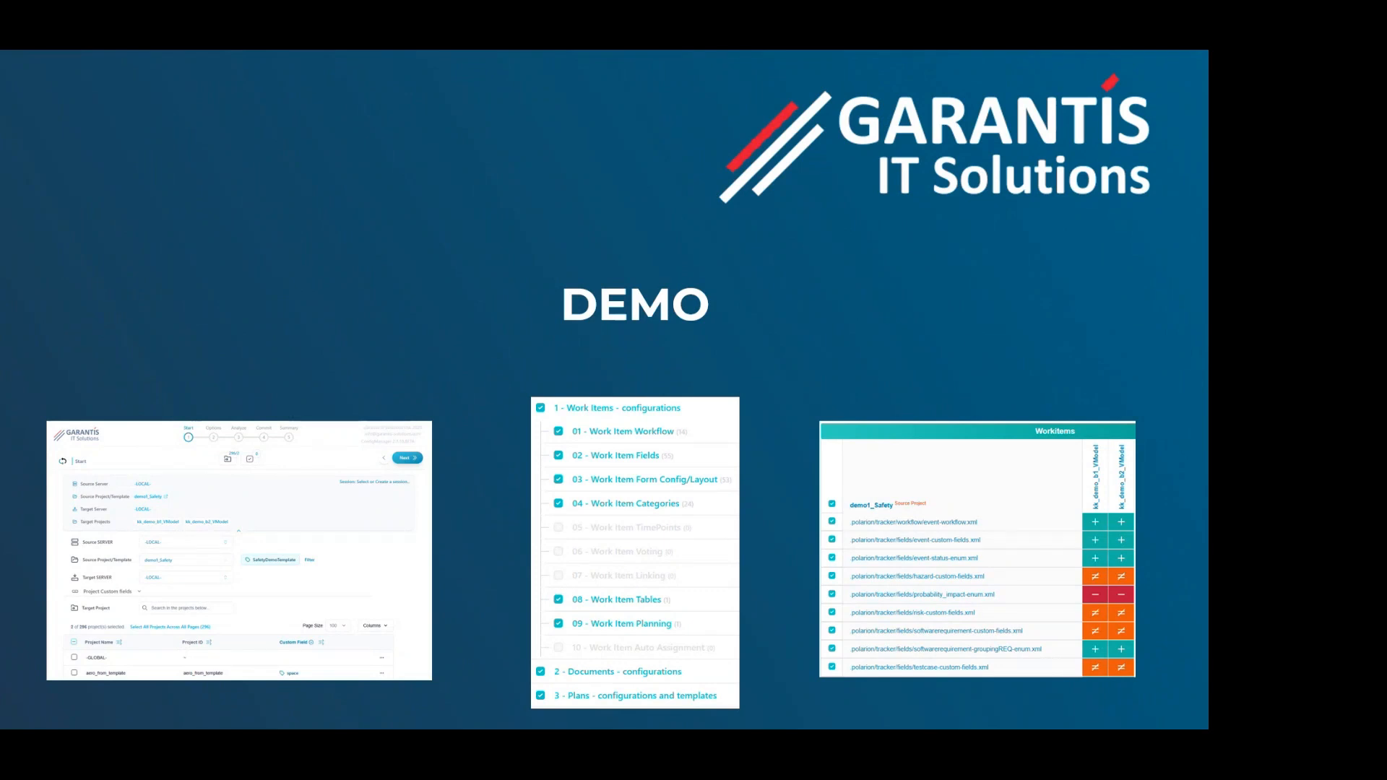
Switch to the browser with the Polarion Config Manager wizard and reload the page.
key(alt+Tab)
key(Tab)
key(Tab)
key(Tab)
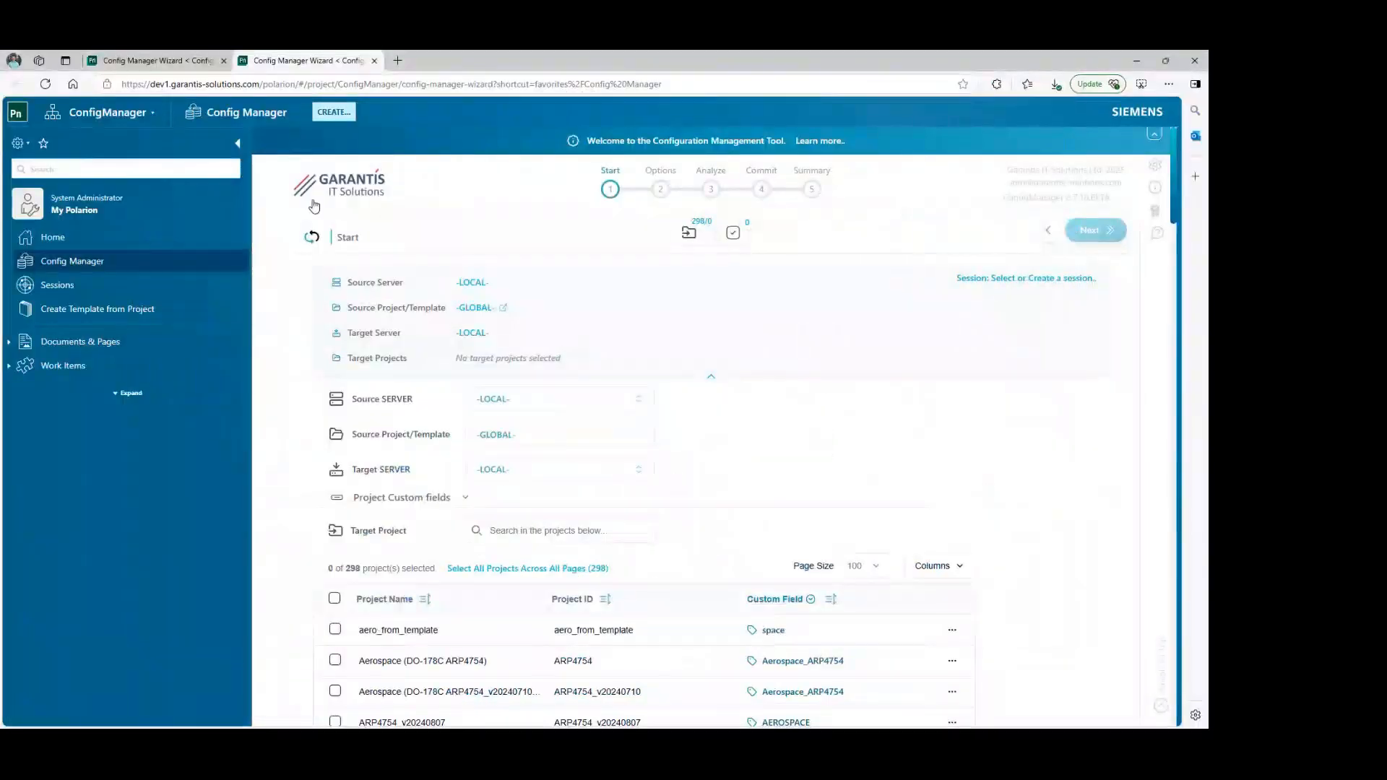
click(44, 85)
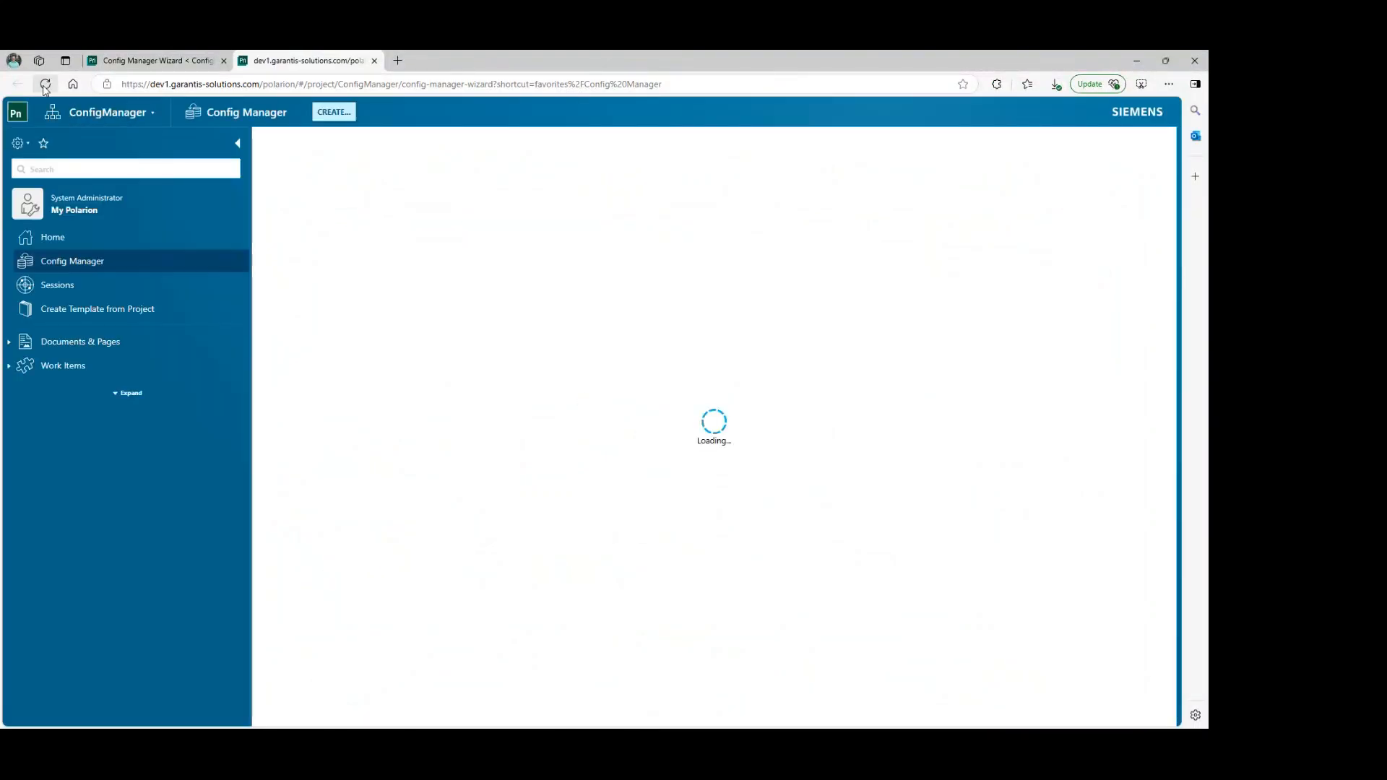
Open the ConfigManager project's home page and look over its list of update sessions.
click(59, 240)
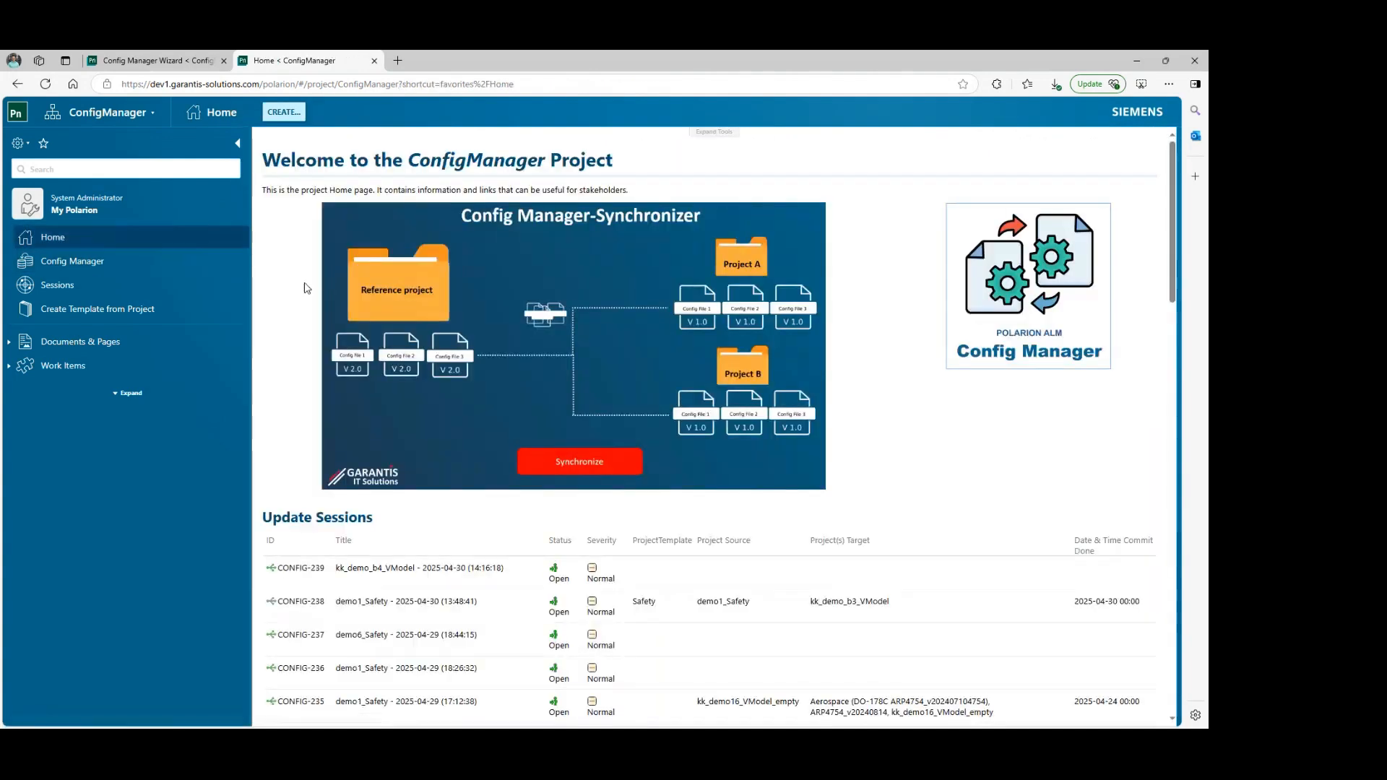
scroll(498, 445, down, 2)
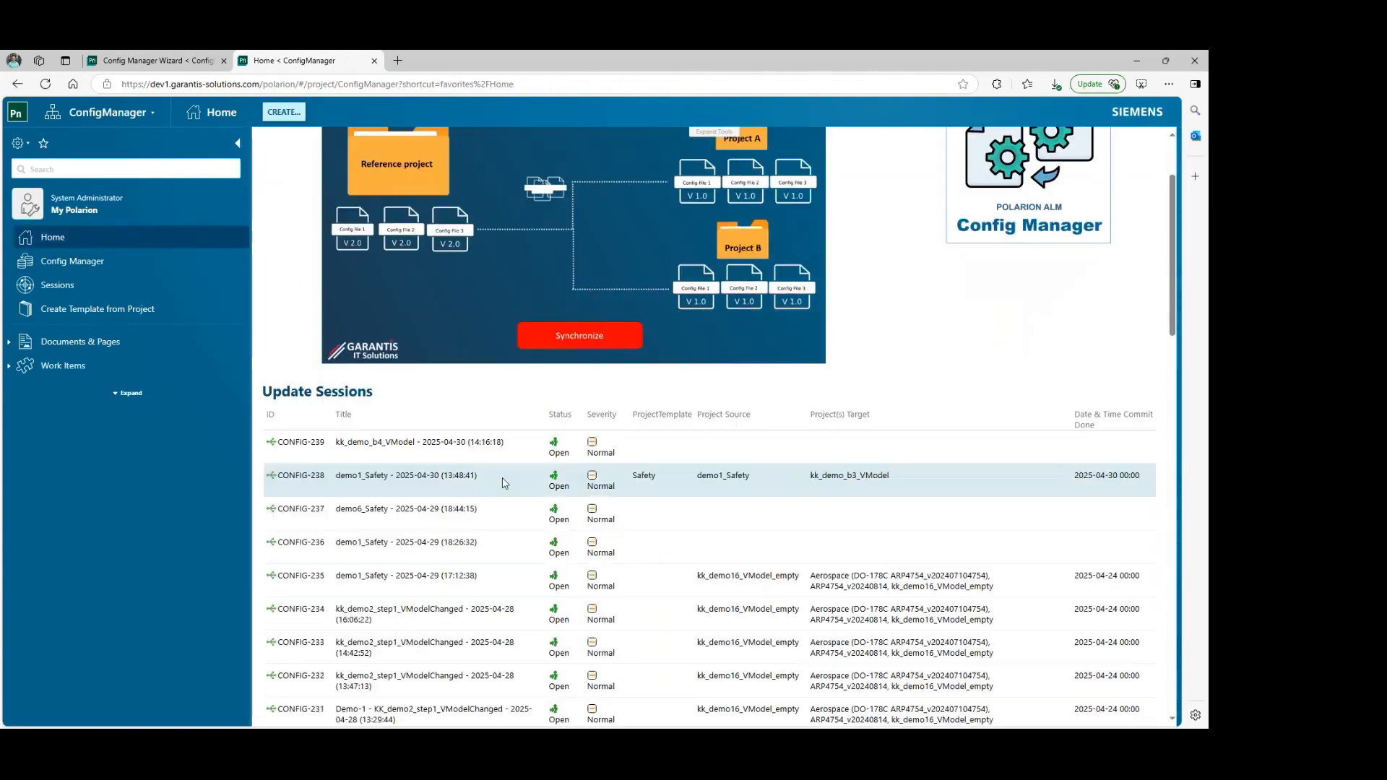
scroll(485, 452, up, 2)
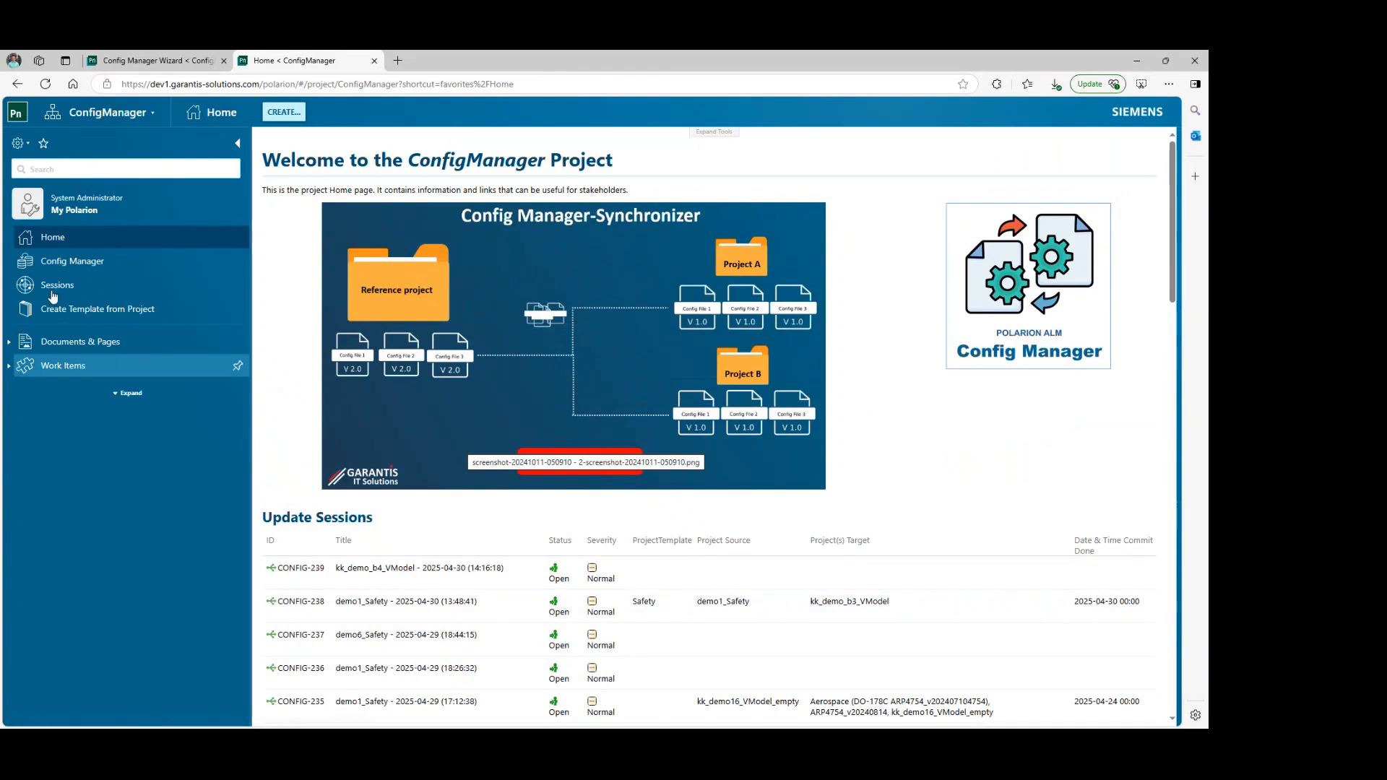
Open the Config Manager wizard and choose demo1_Safety as the source project/template.
click(69, 264)
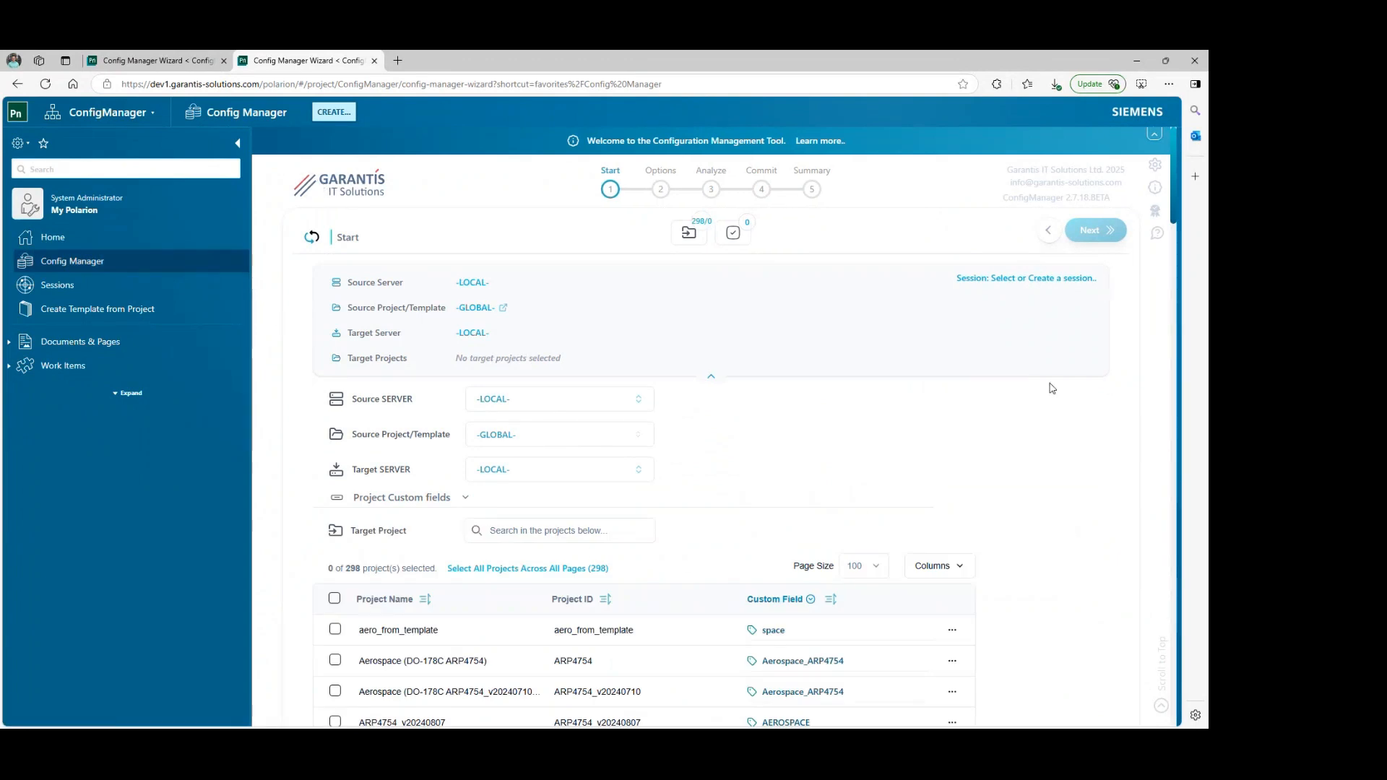
click(521, 435)
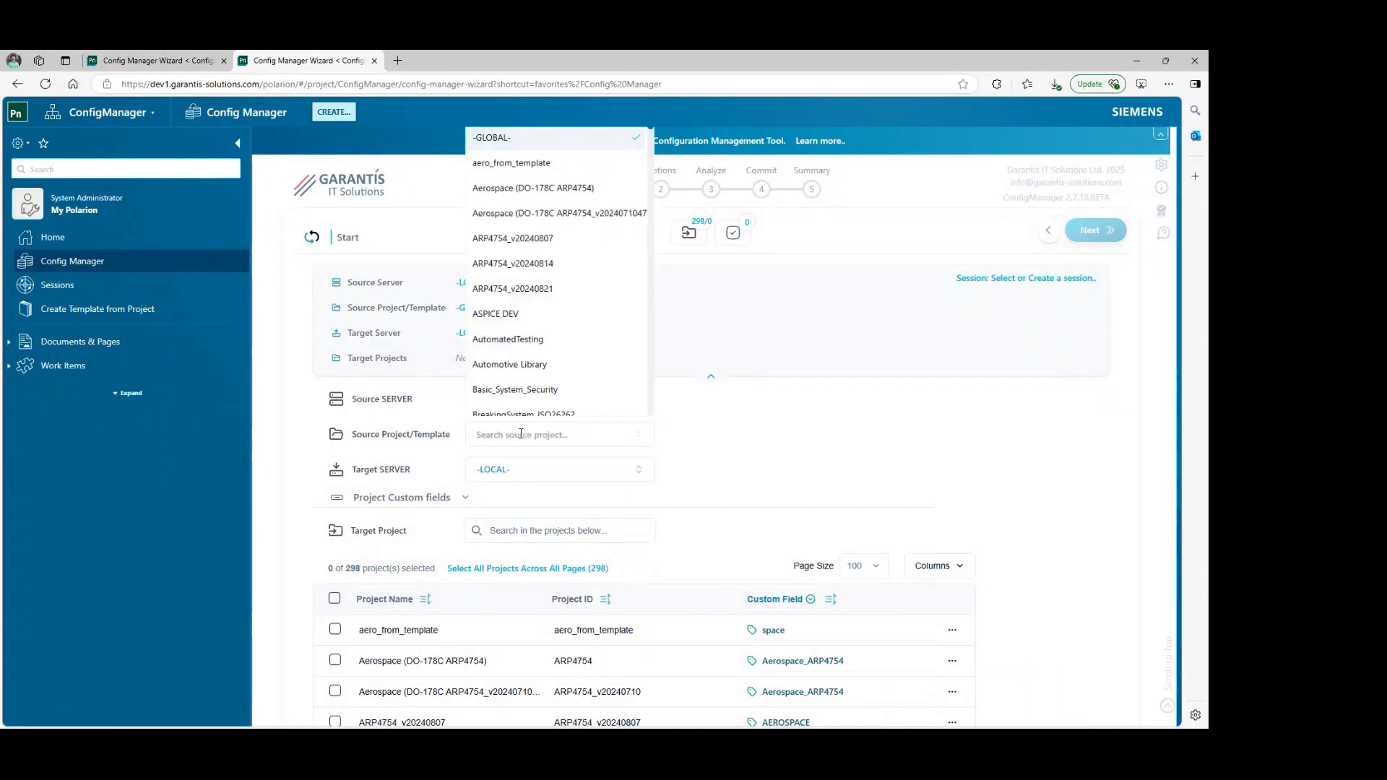
text(safe)
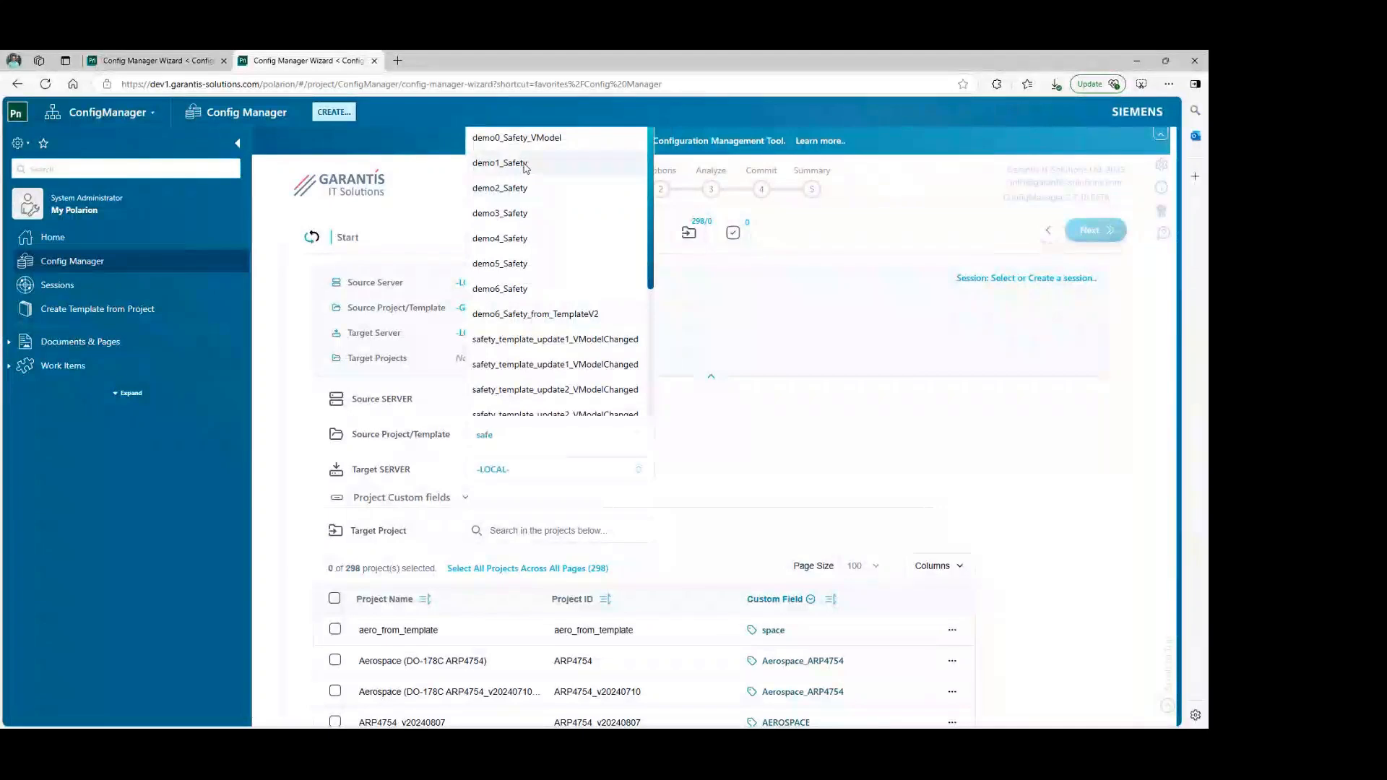
click(527, 163)
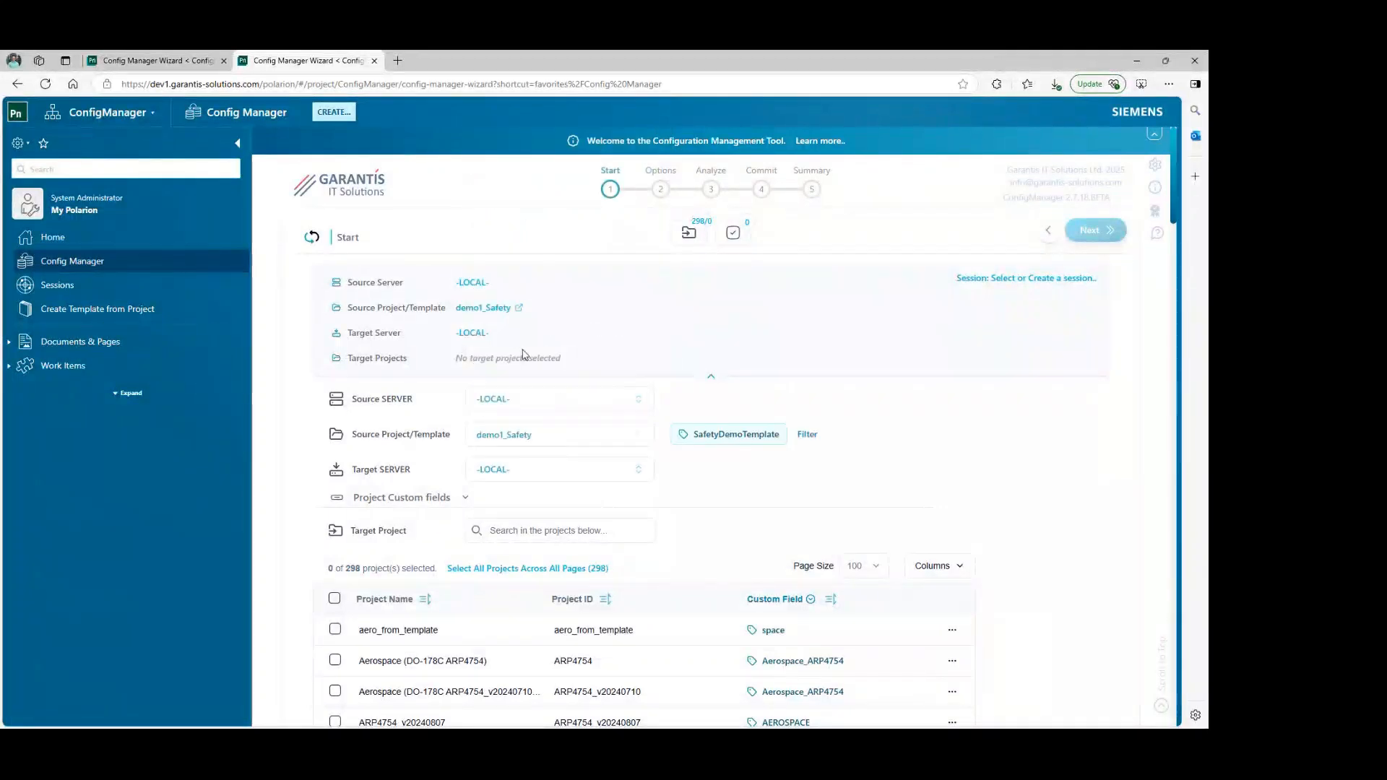
Filter the target project list by the source's SafetyDemoTemplate tag, look through the matching projects and clear the filter.
scroll(745, 484, down, 1)
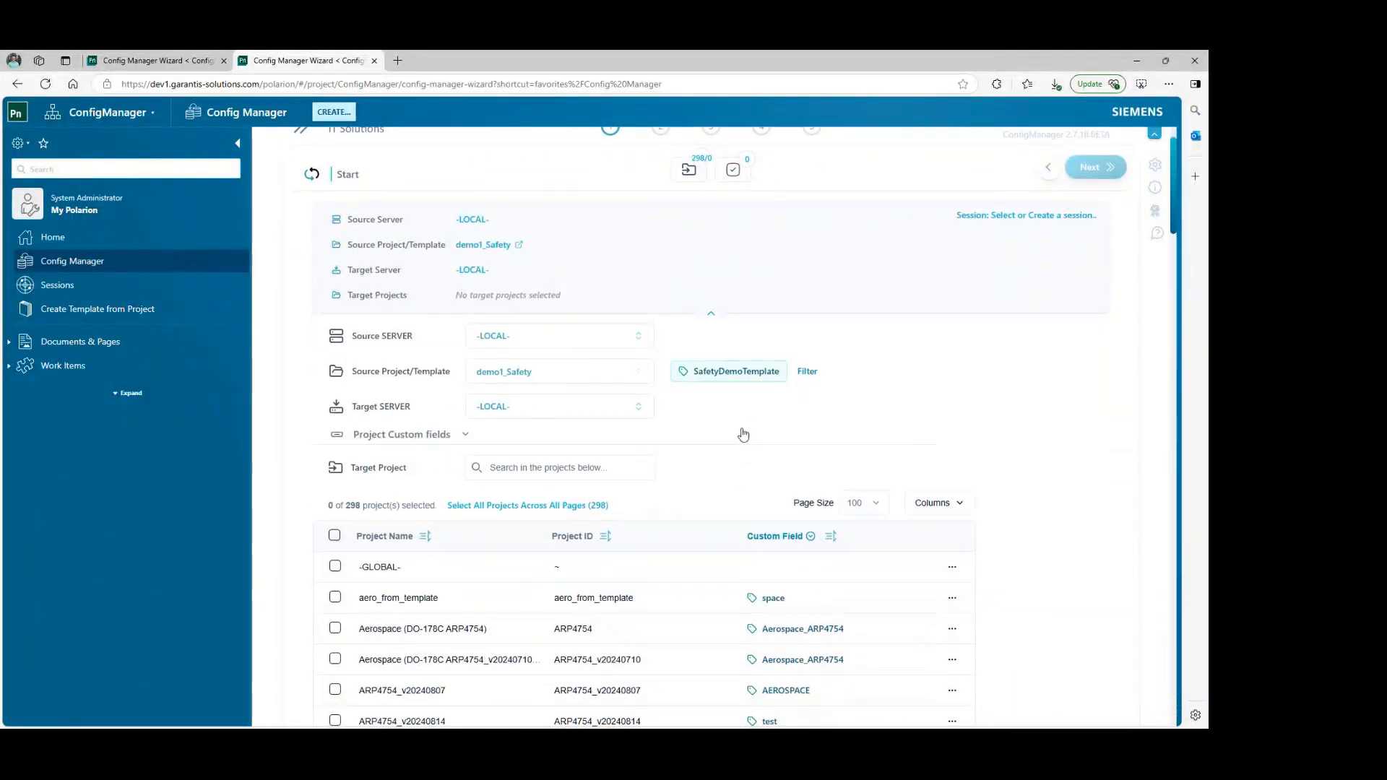
click(807, 372)
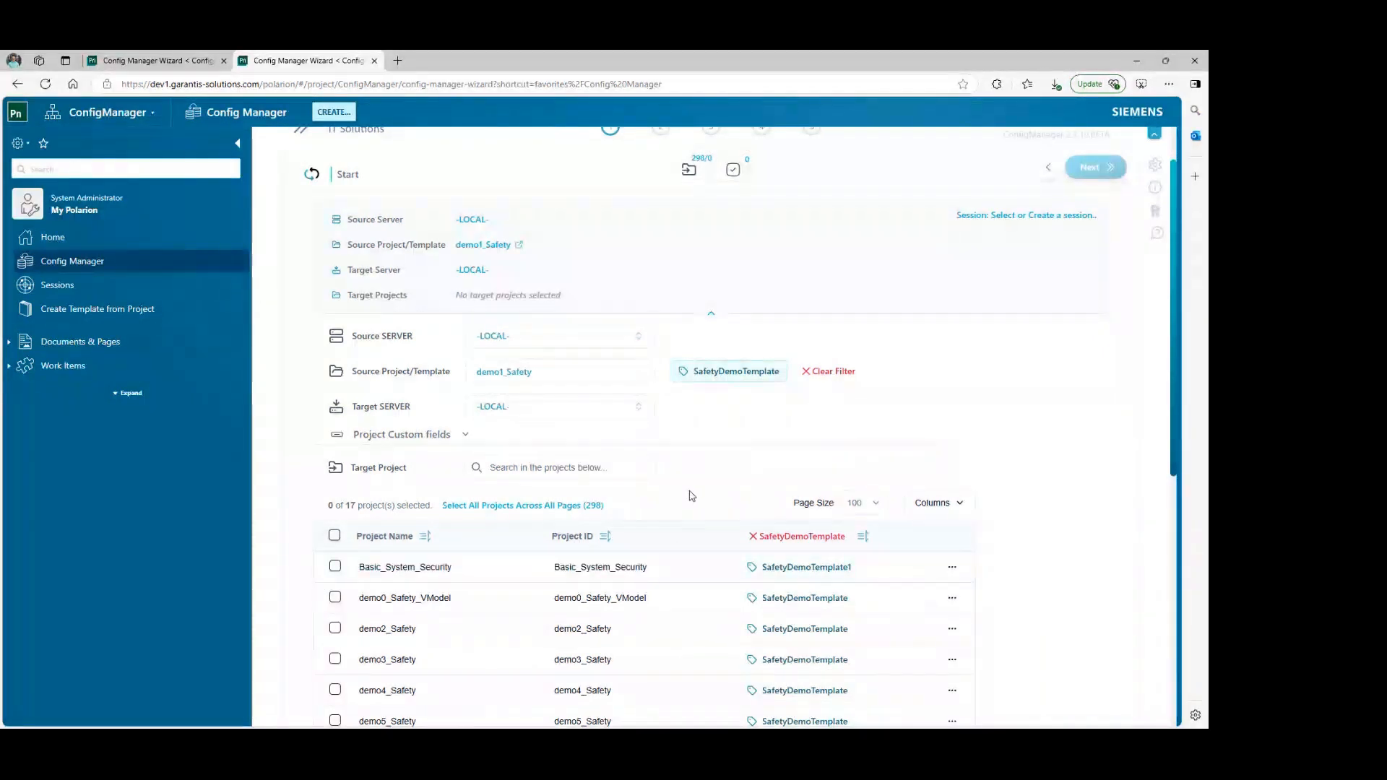
scroll(723, 573, down, 2)
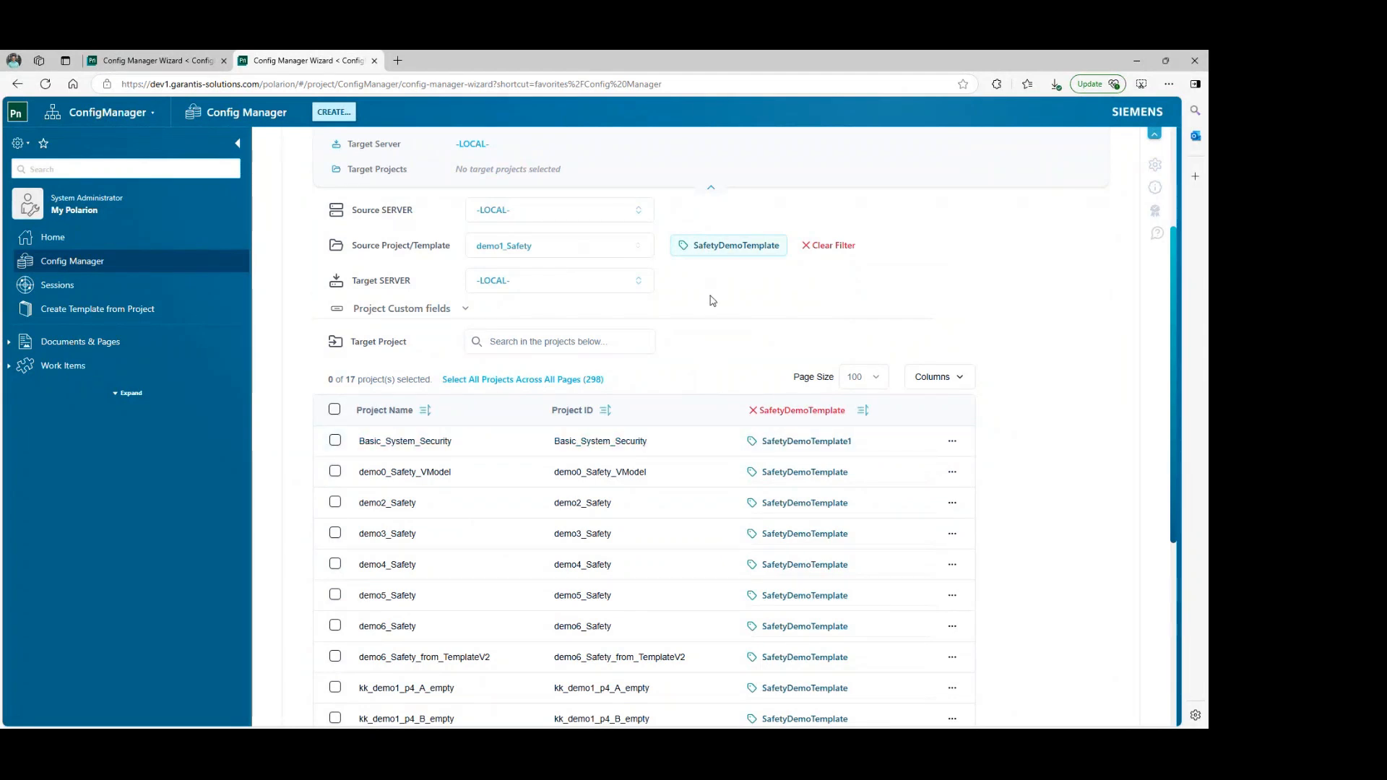
click(829, 250)
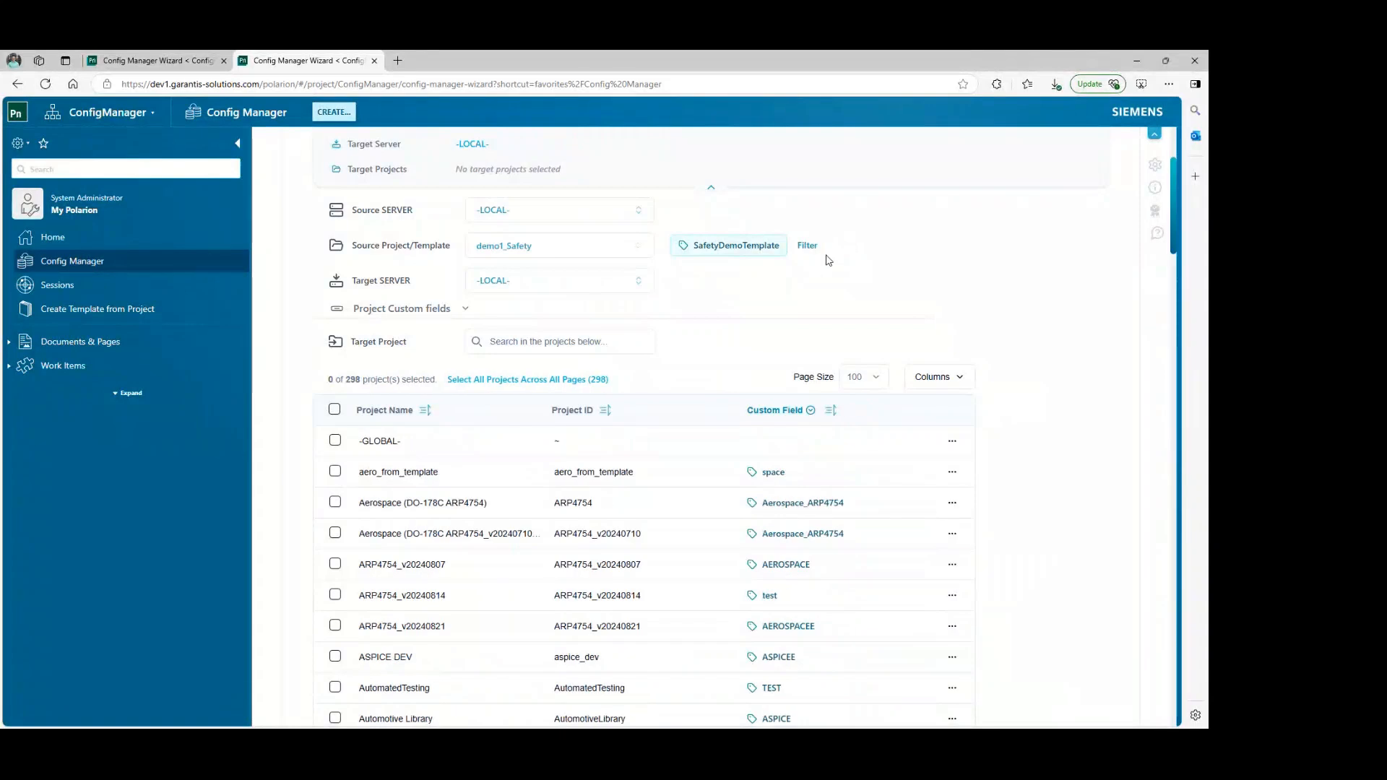
Search the target projects for "b4" and select kk_demo_b4_VModel as the target project.
click(518, 341)
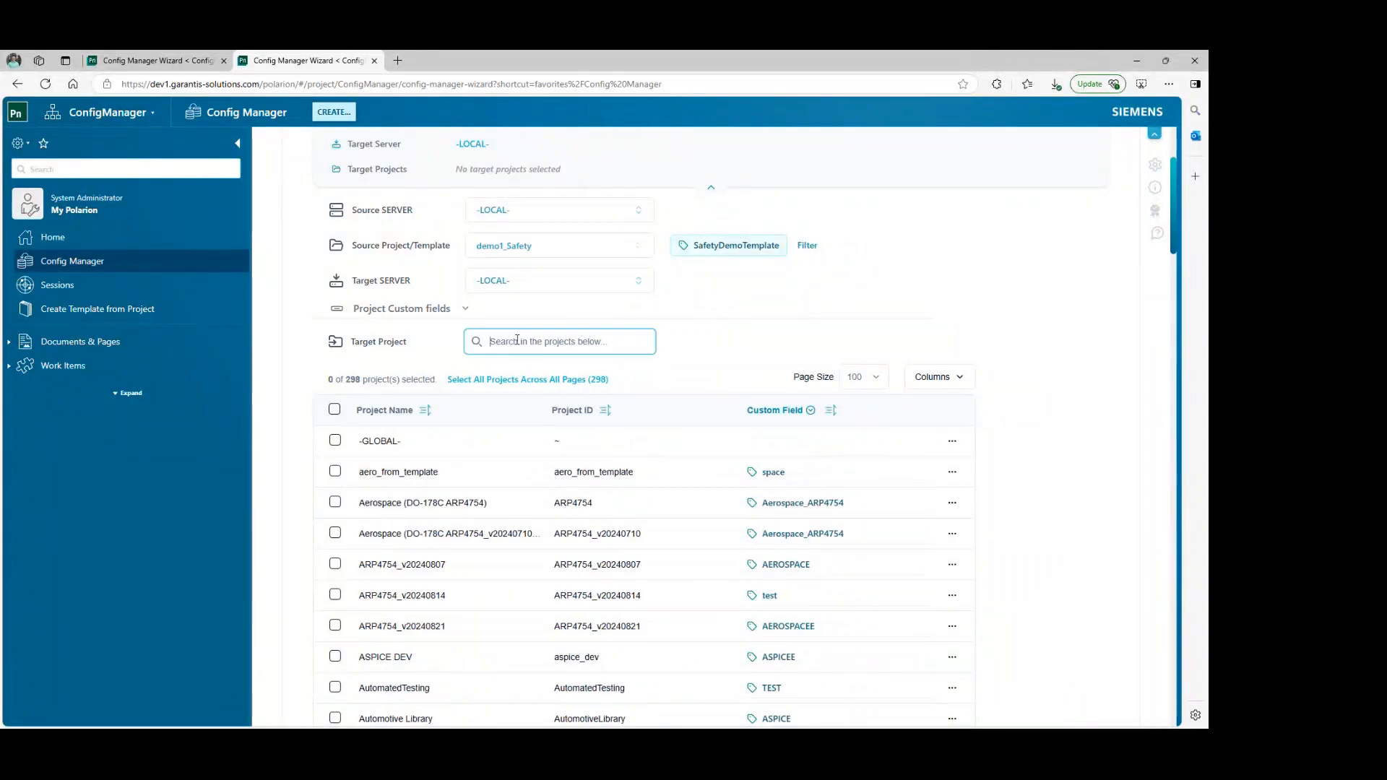
text(b)
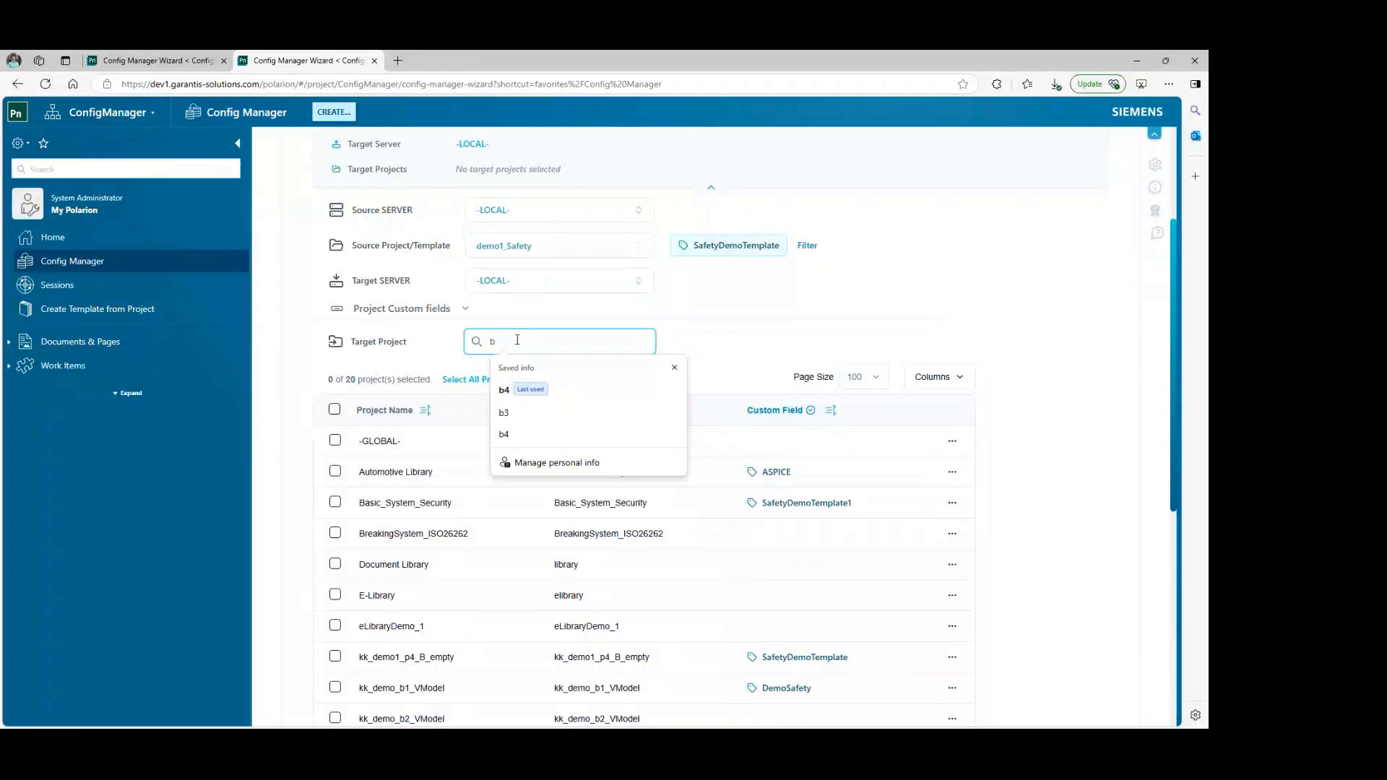
text(4)
click(335, 588)
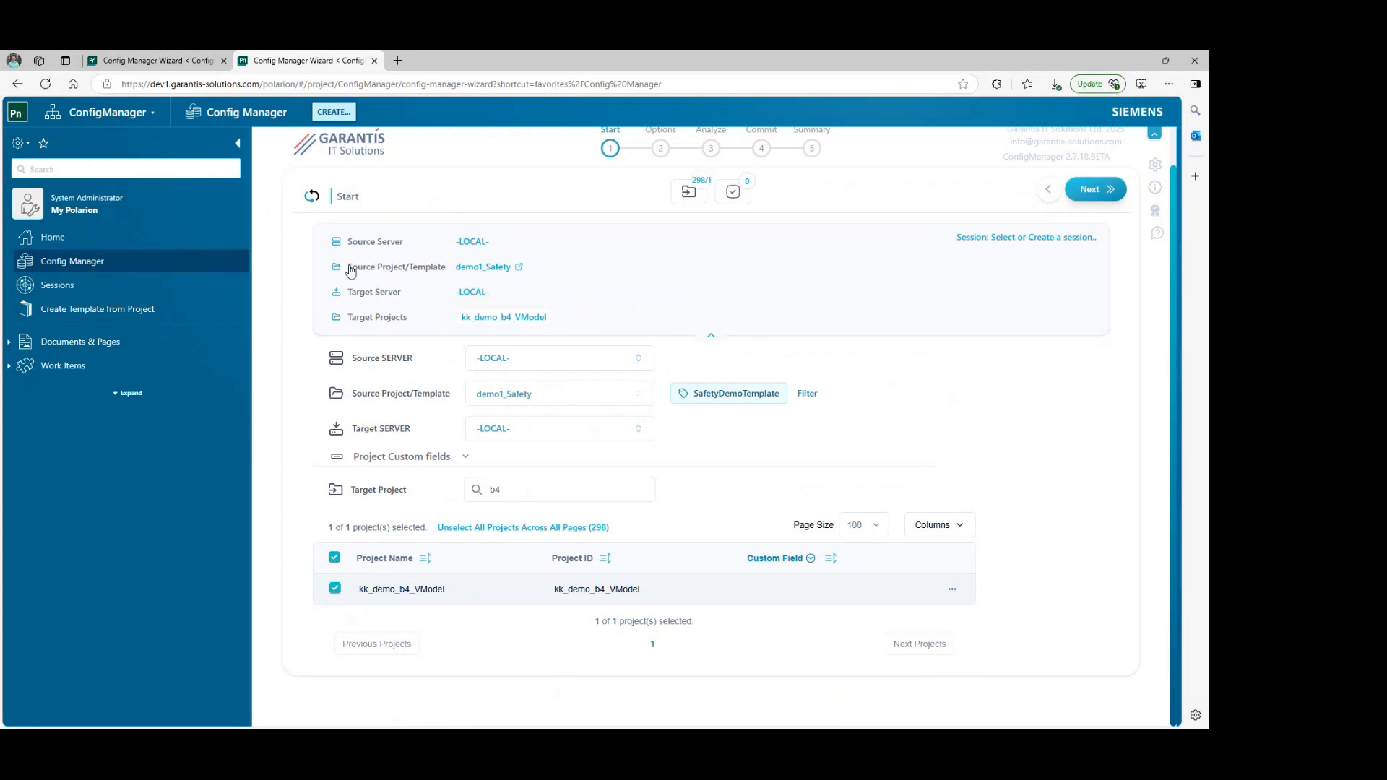
Check the source project/template and target project in the summary and continue to the Options stage.
drag(350, 267, 425, 269)
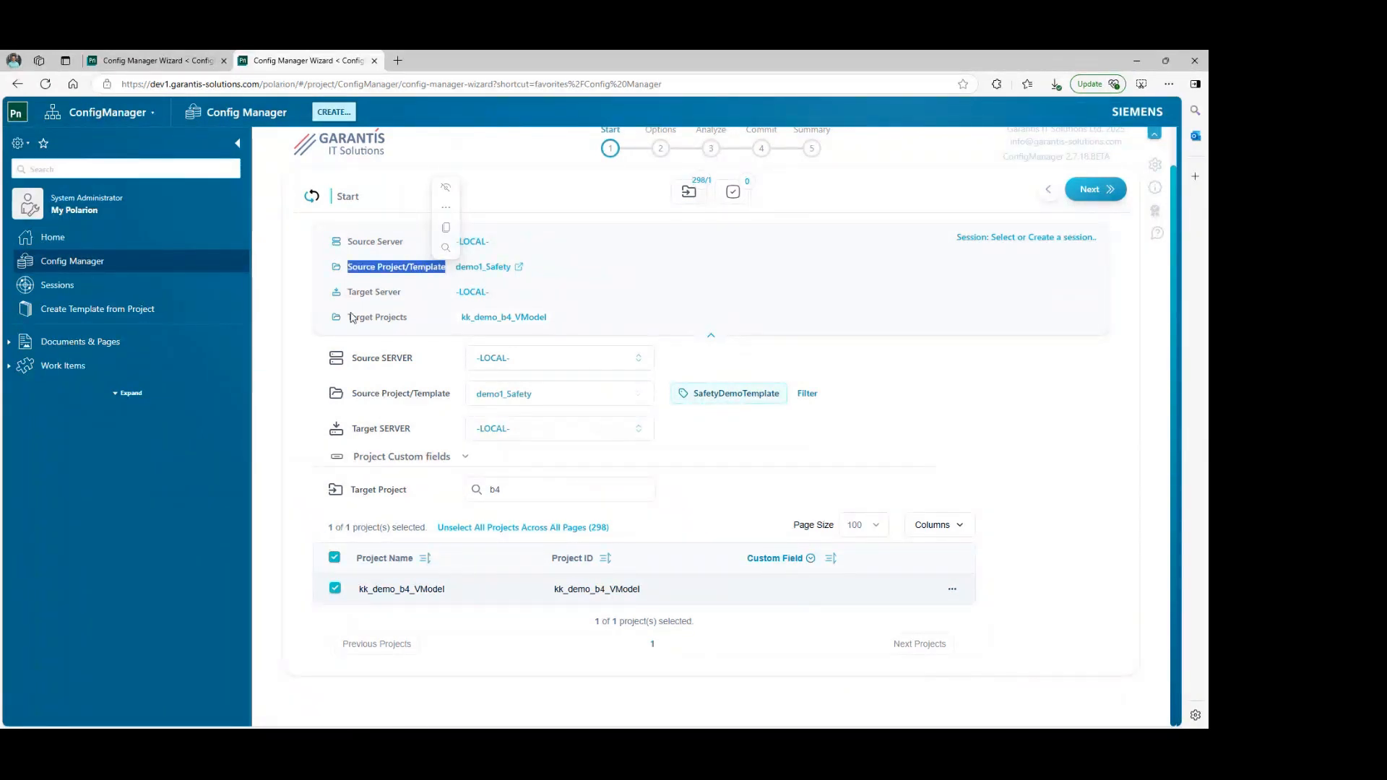
drag(351, 318, 404, 322)
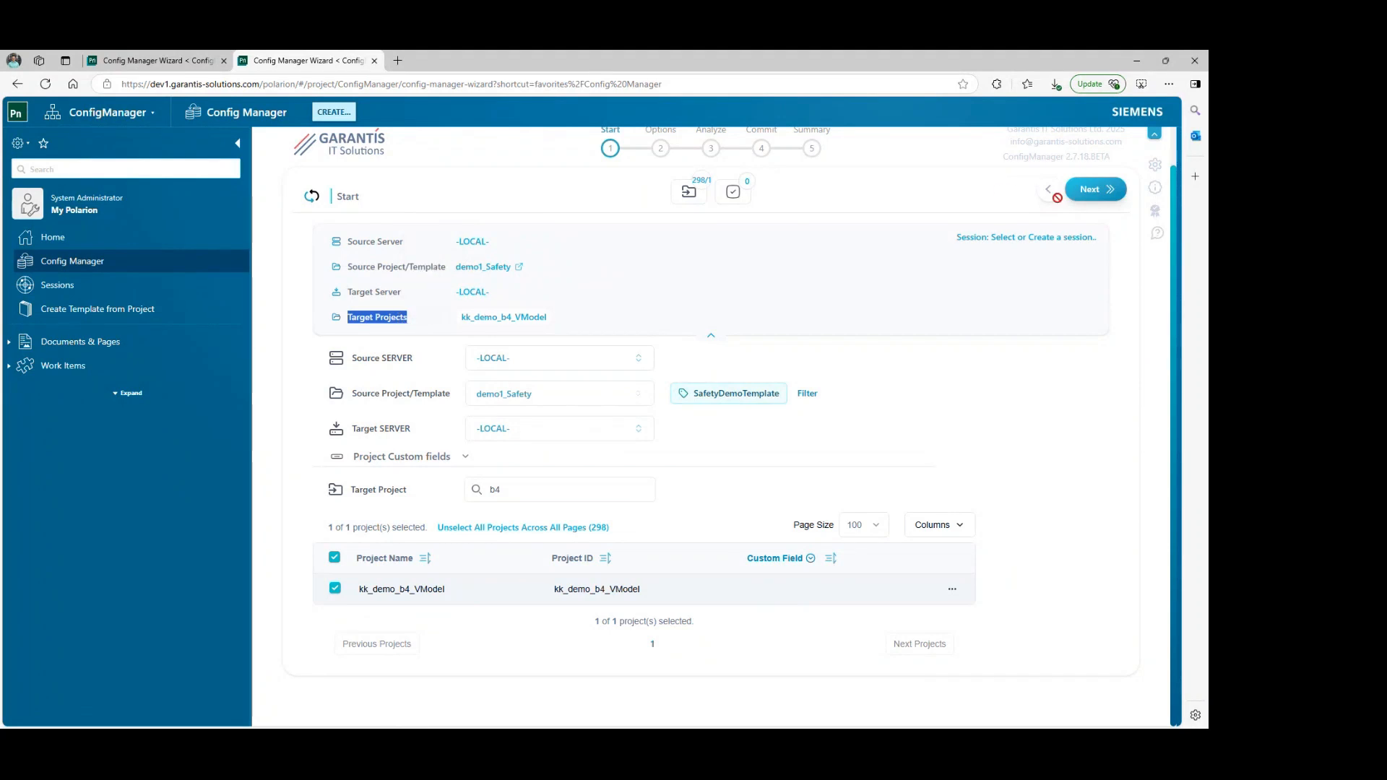
click(1087, 190)
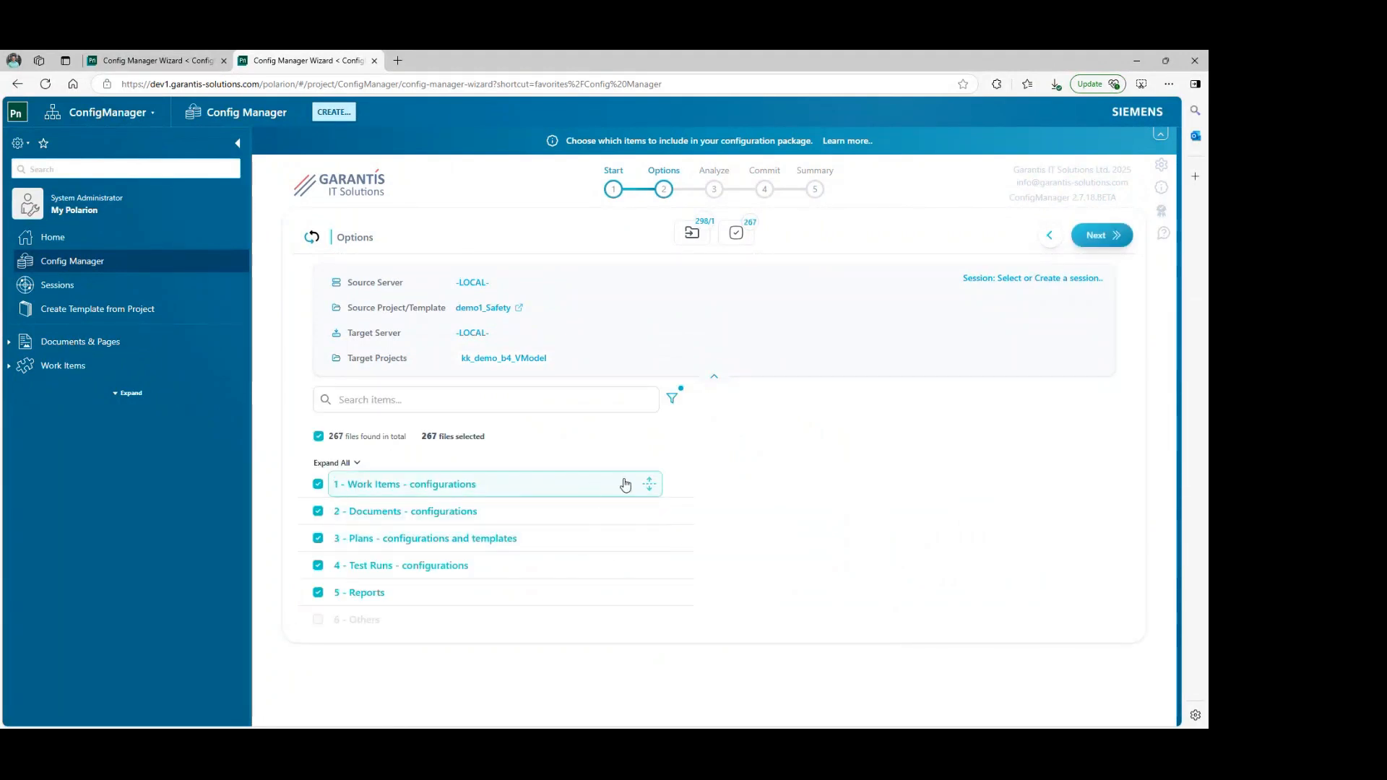
Expand the Work Items, Documents and Test Runs configuration groups to review which configuration files are included.
click(626, 484)
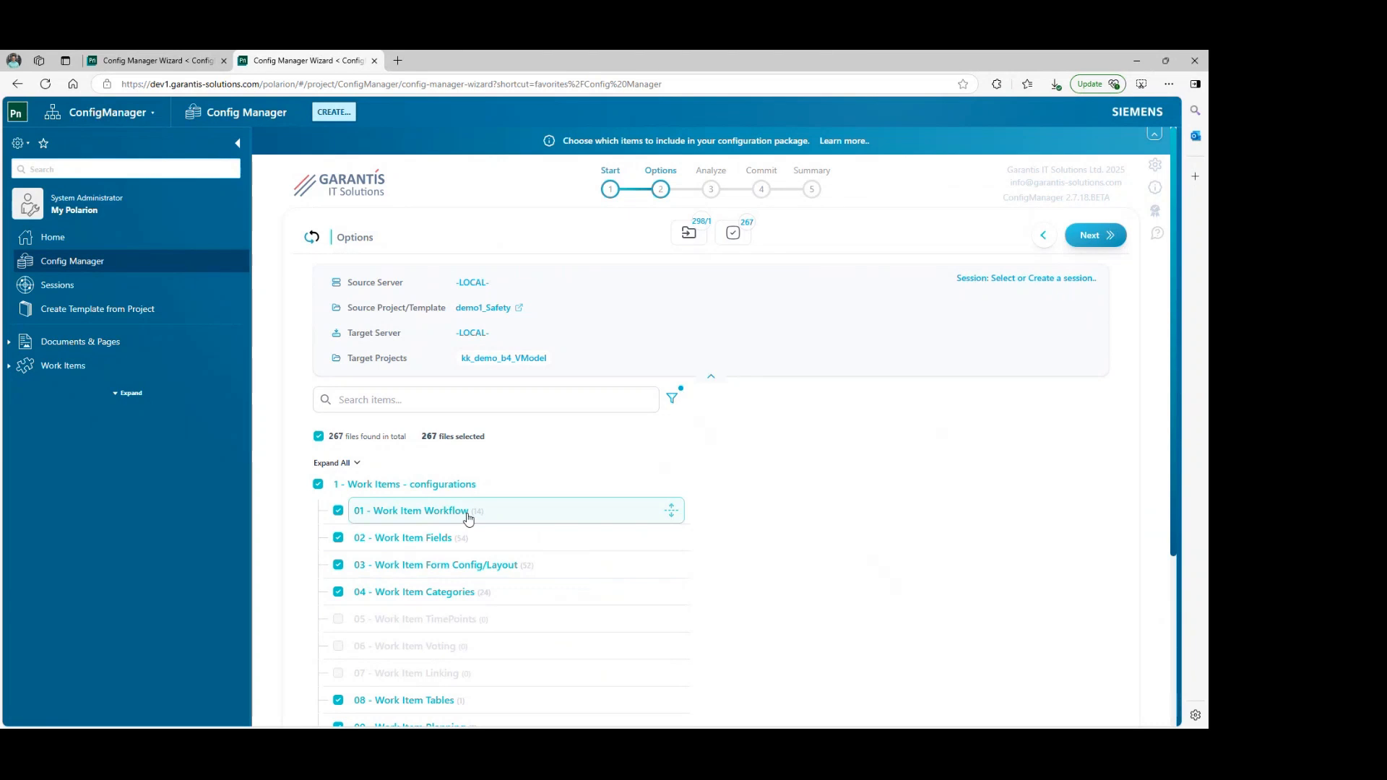
scroll(479, 520, down, 2)
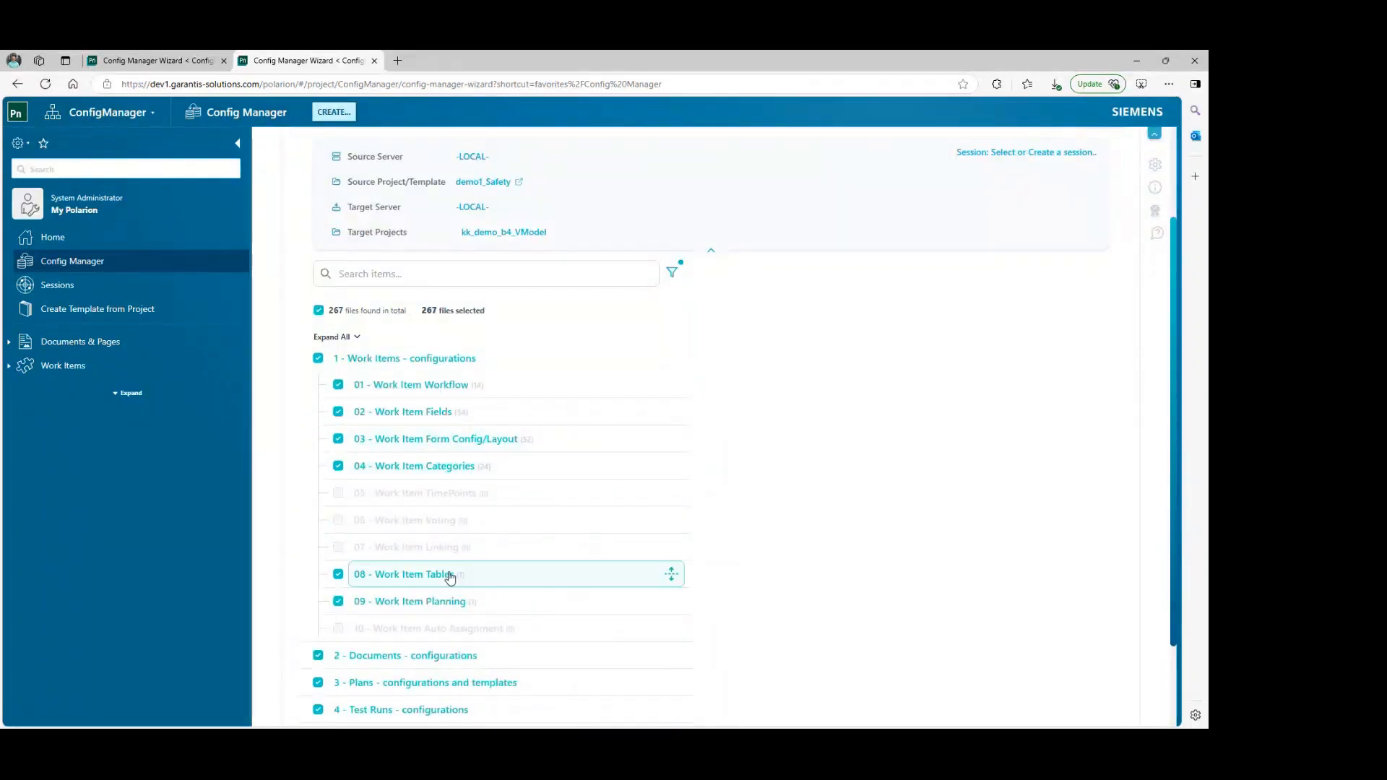
scroll(463, 599, down, 2)
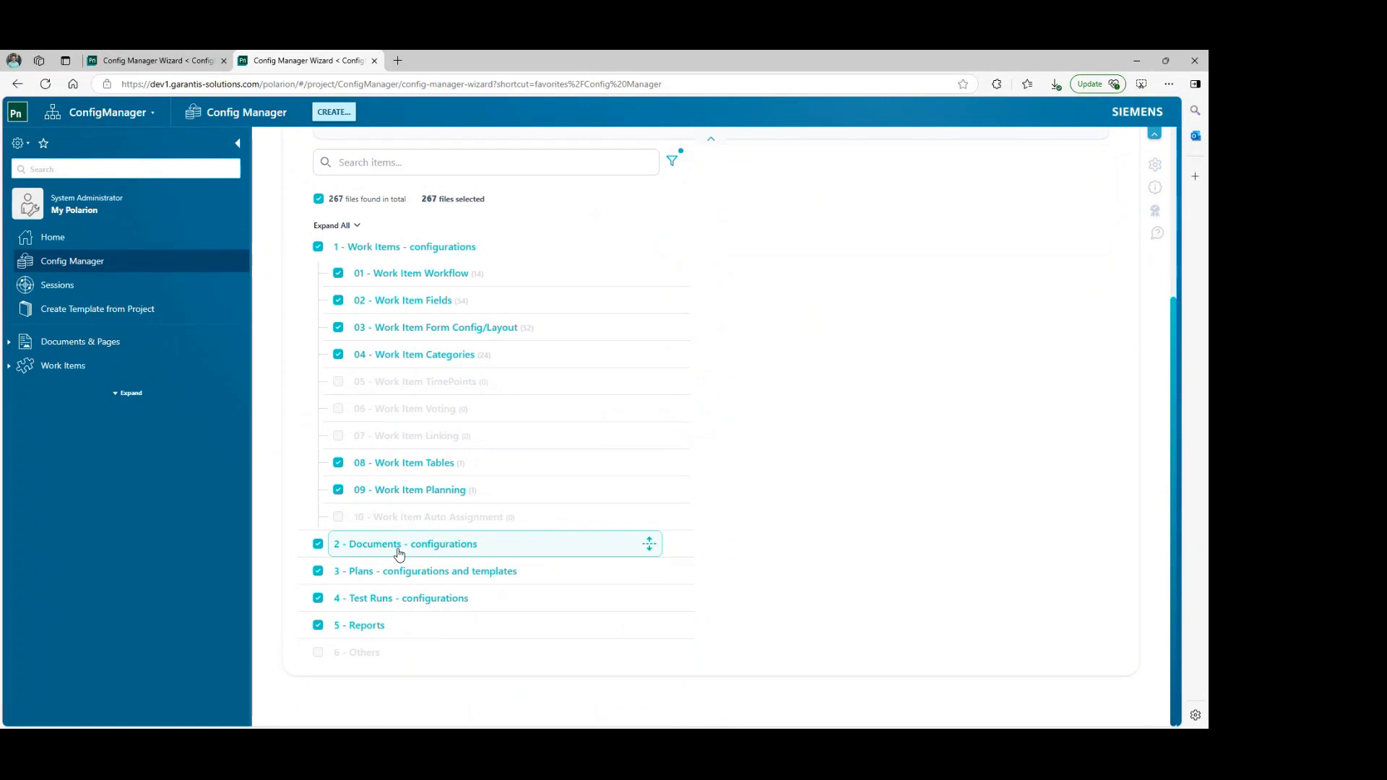
click(546, 555)
scroll(464, 595, down, 2)
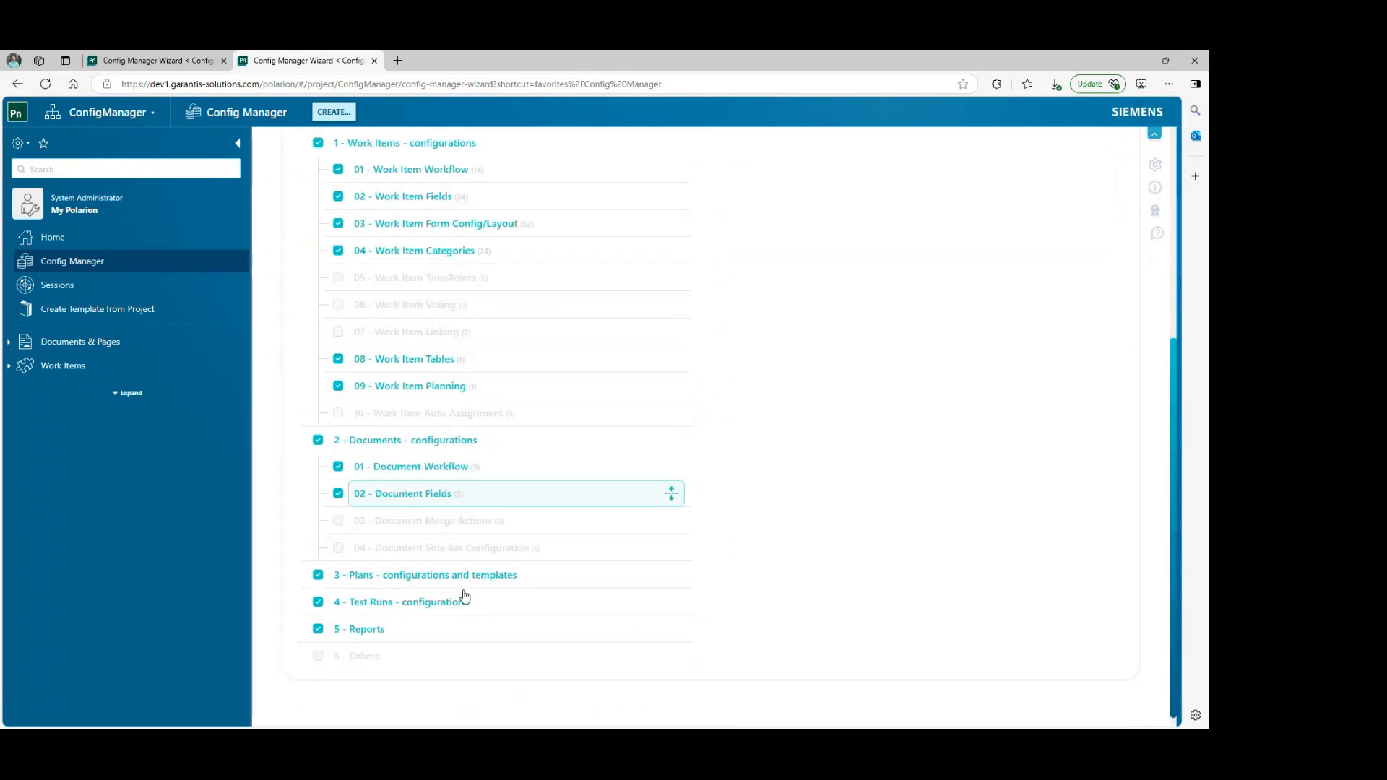
click(490, 606)
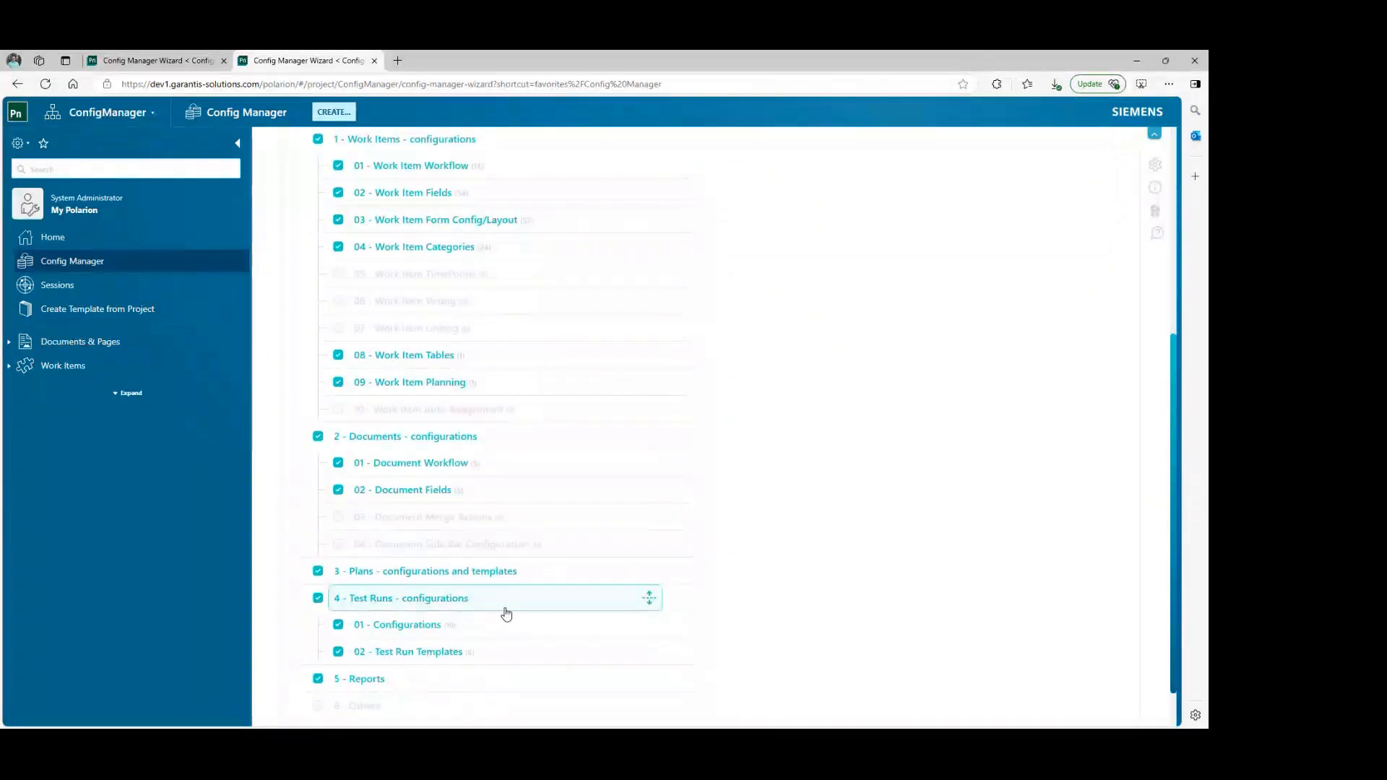
scroll(377, 482, up, 6)
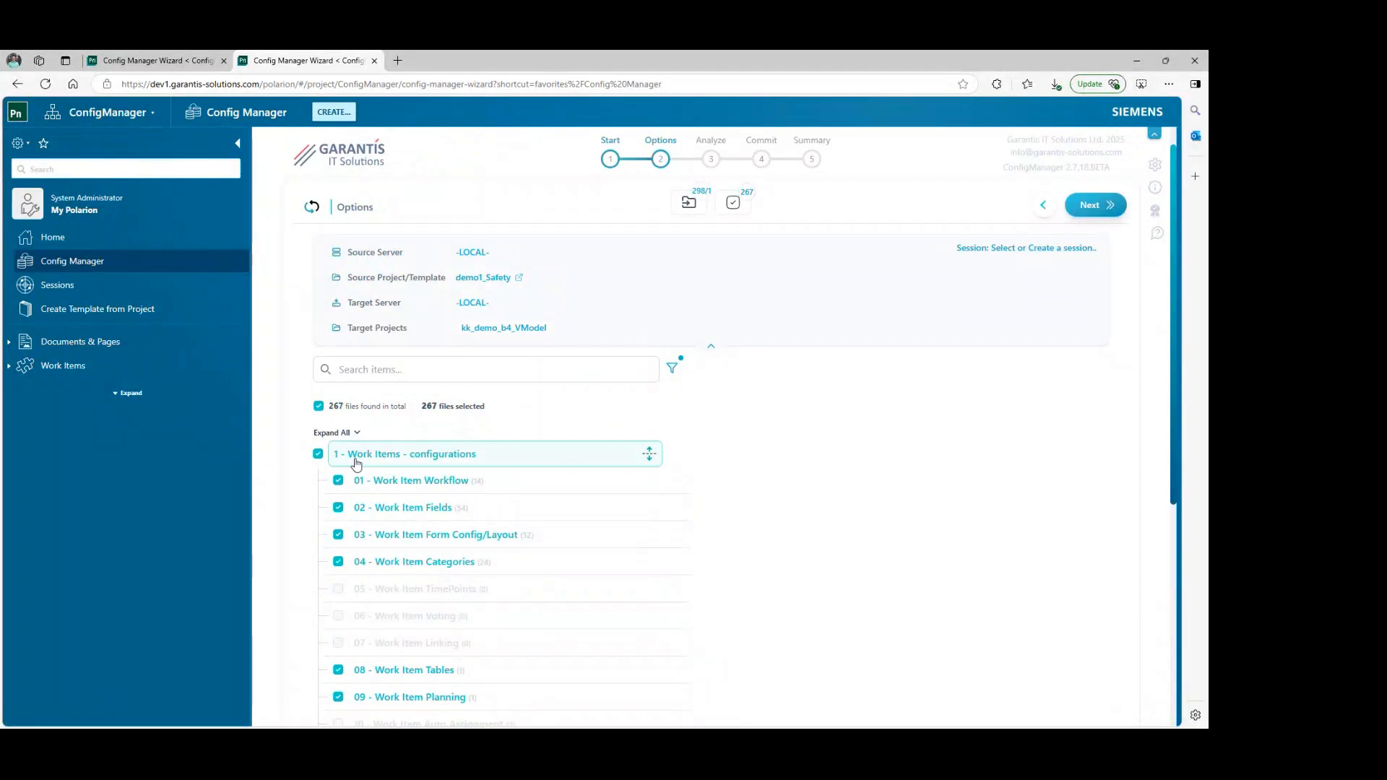
Continue to the Analyze stage with all configuration files selected and run the one-to-one comparison against kk_demo_b4_VModel.
click(1092, 207)
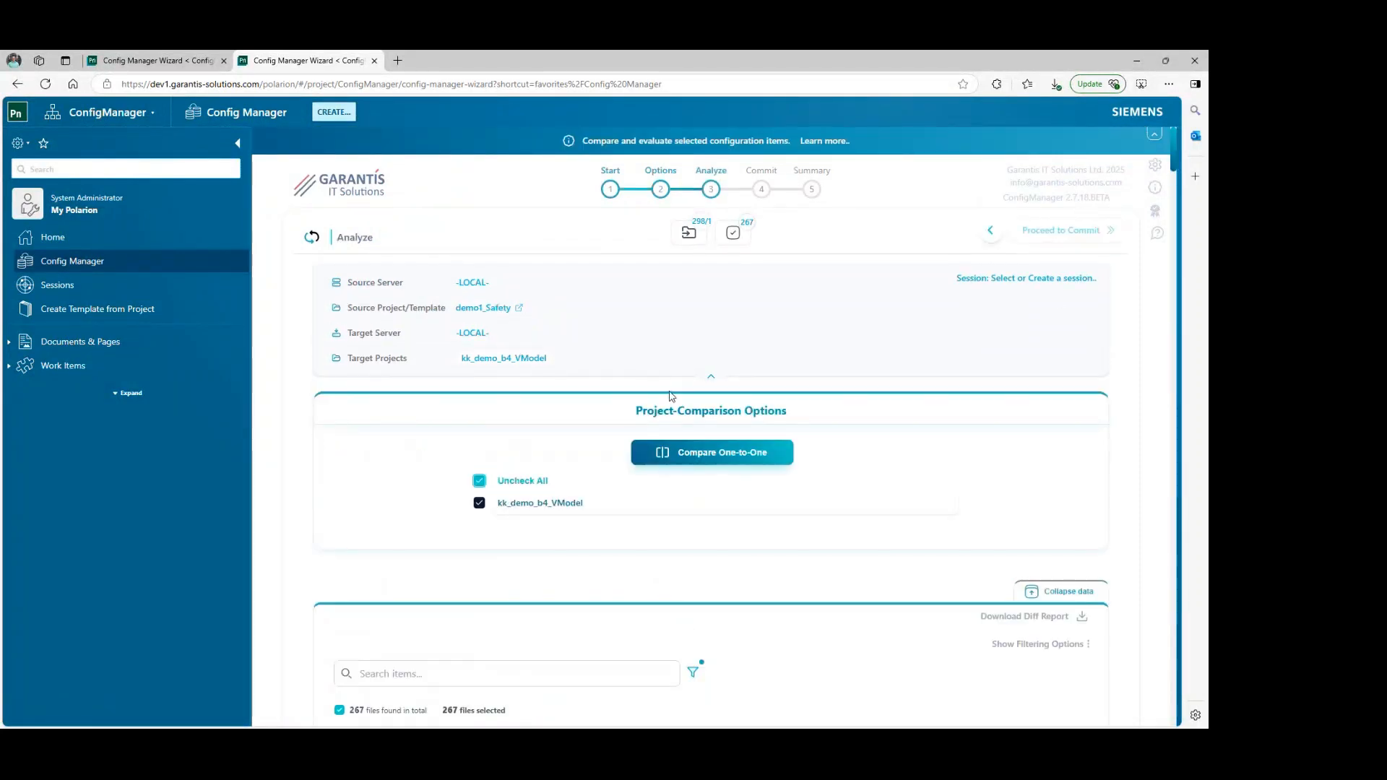
scroll(583, 479, down, 15)
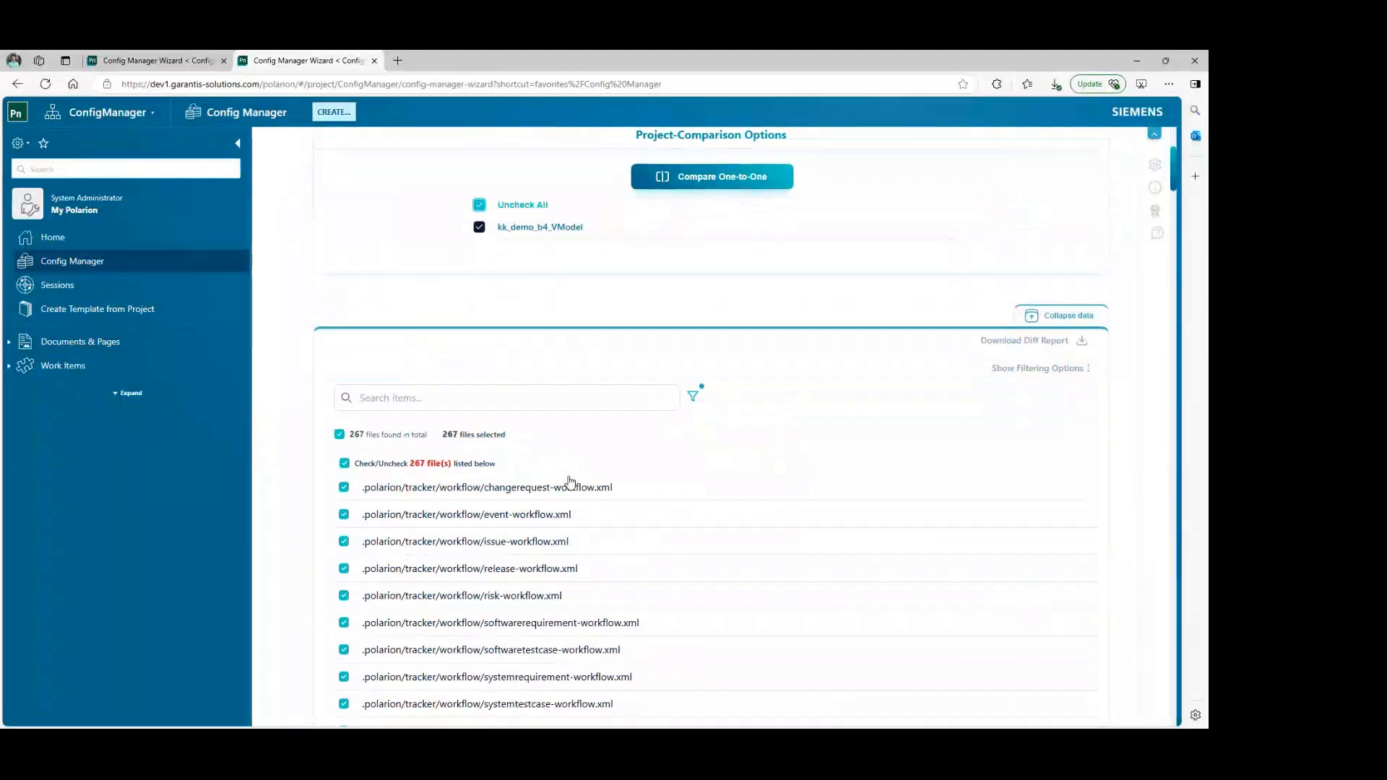
scroll(570, 482, up, 15)
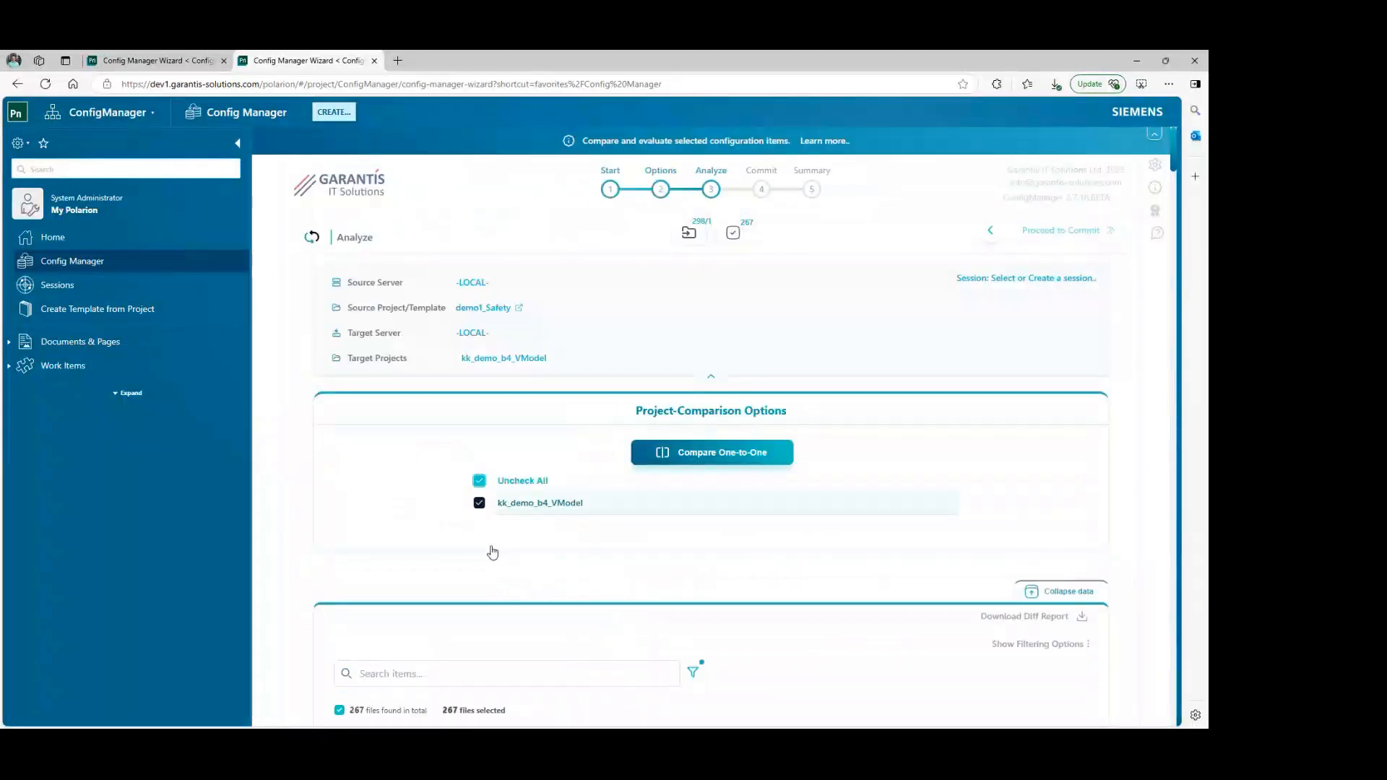
click(710, 454)
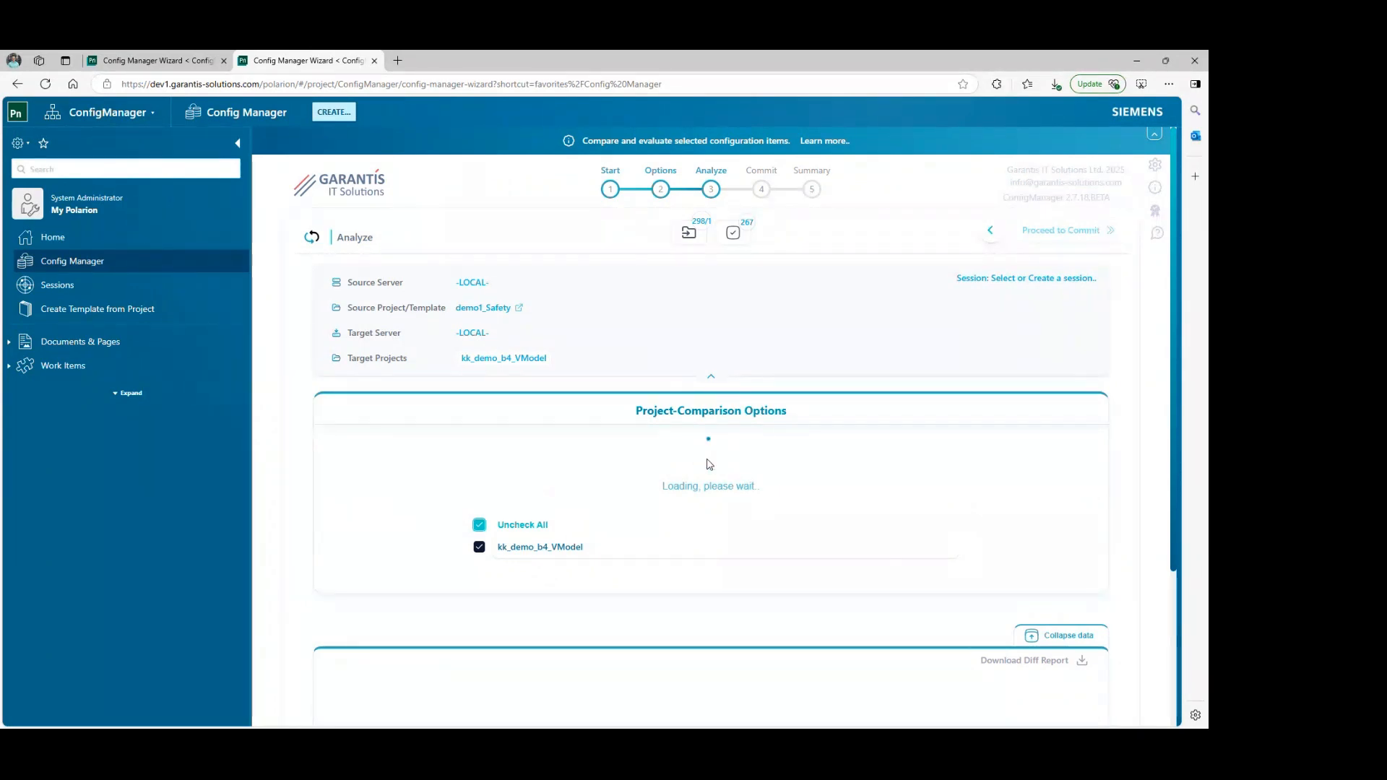
Examine the comparison results for kk_demo_b4_VModel, reading the delete, insert, change and equal counts.
scroll(706, 470, down, 2)
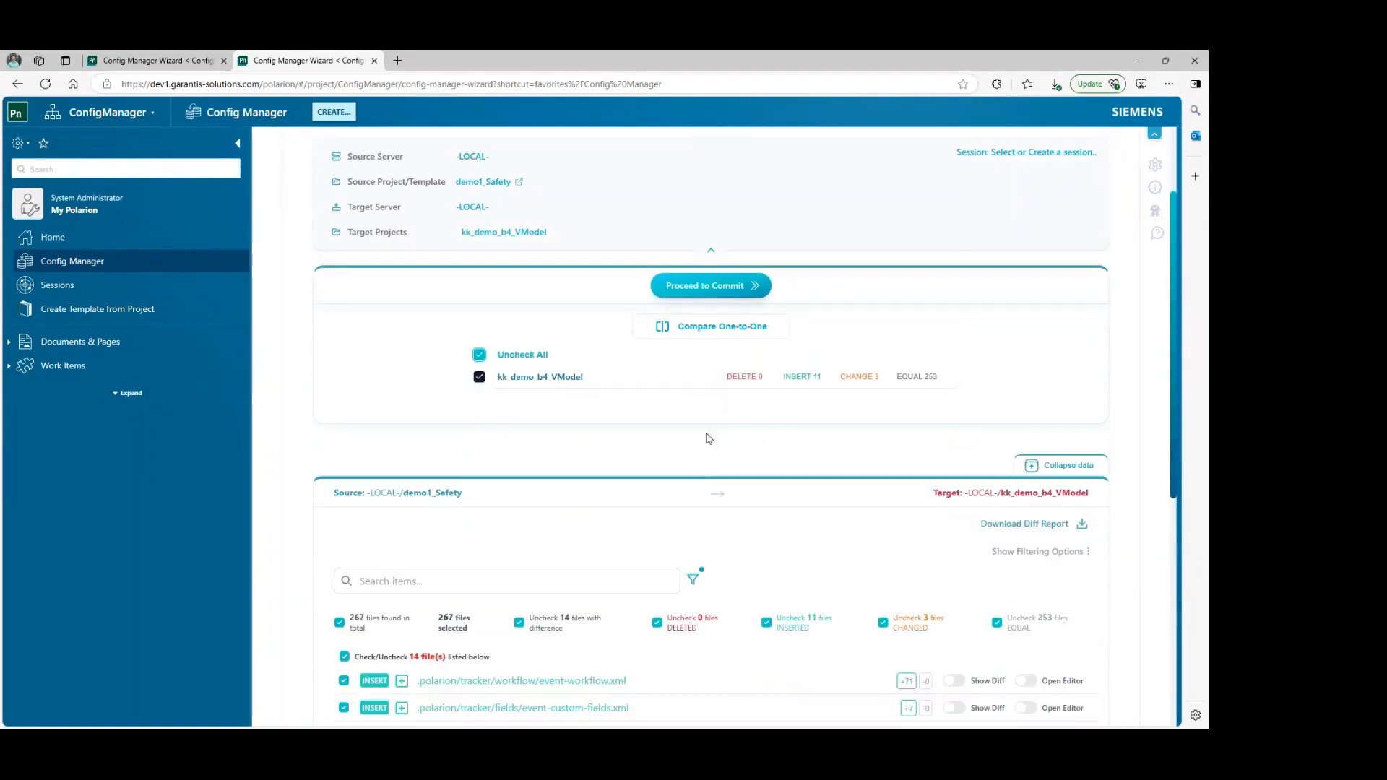
scroll(706, 432, down, 2)
scroll(682, 325, up, 4)
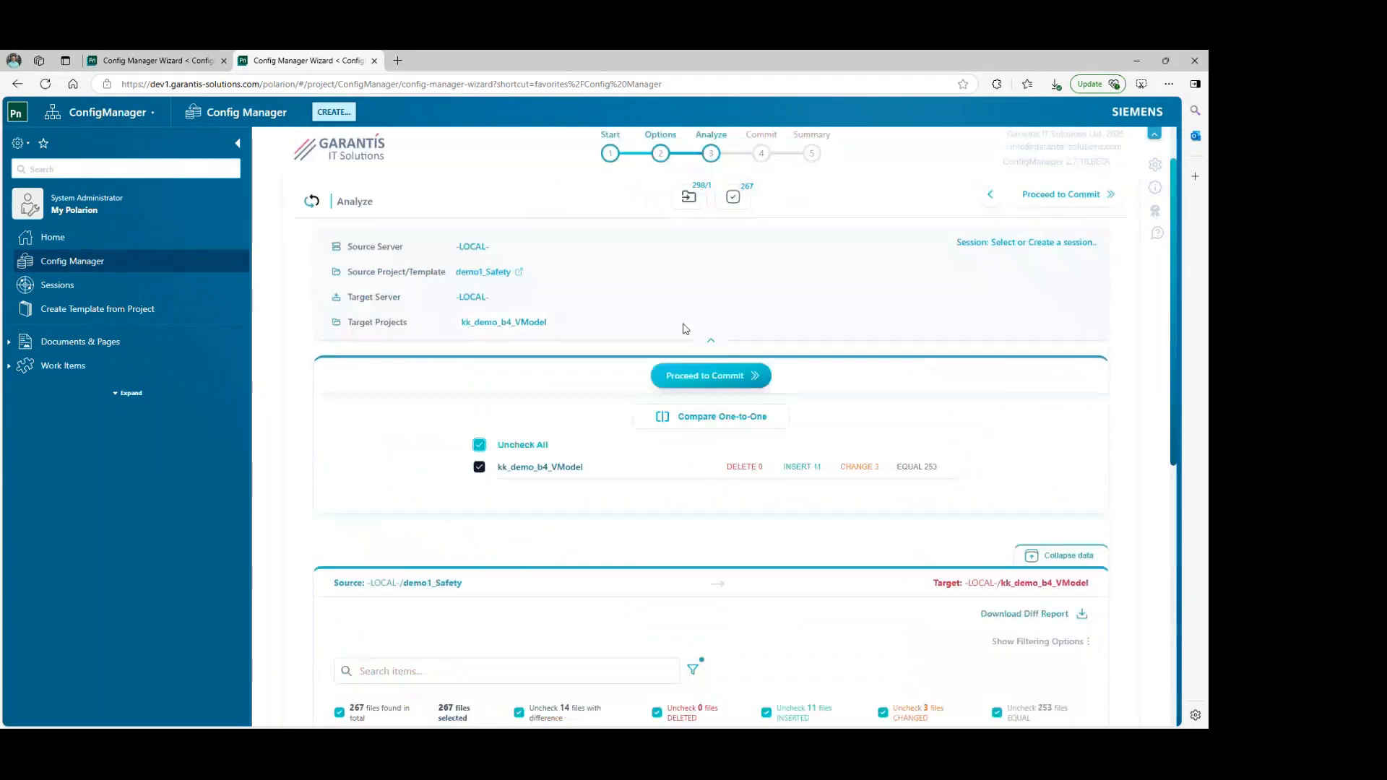
triple_click(414, 311)
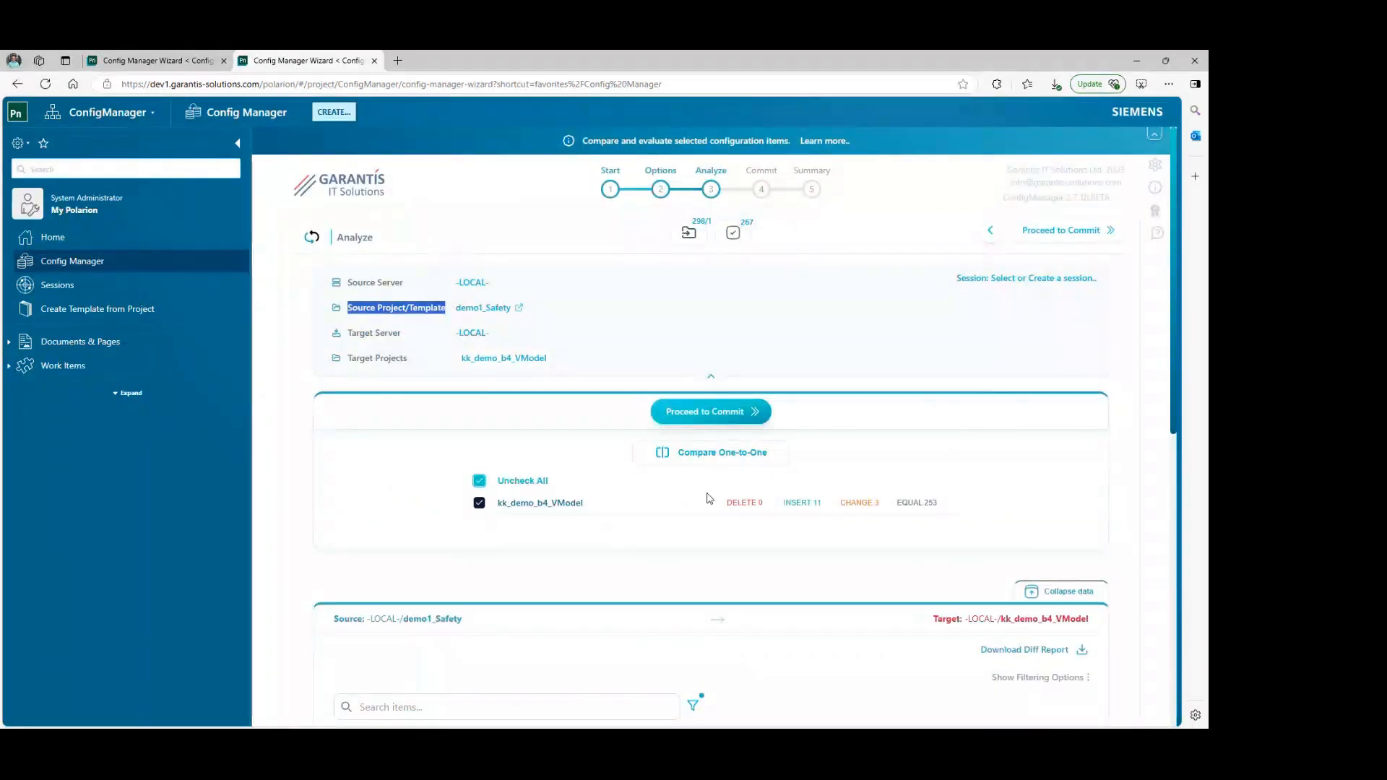
drag(726, 504, 766, 509)
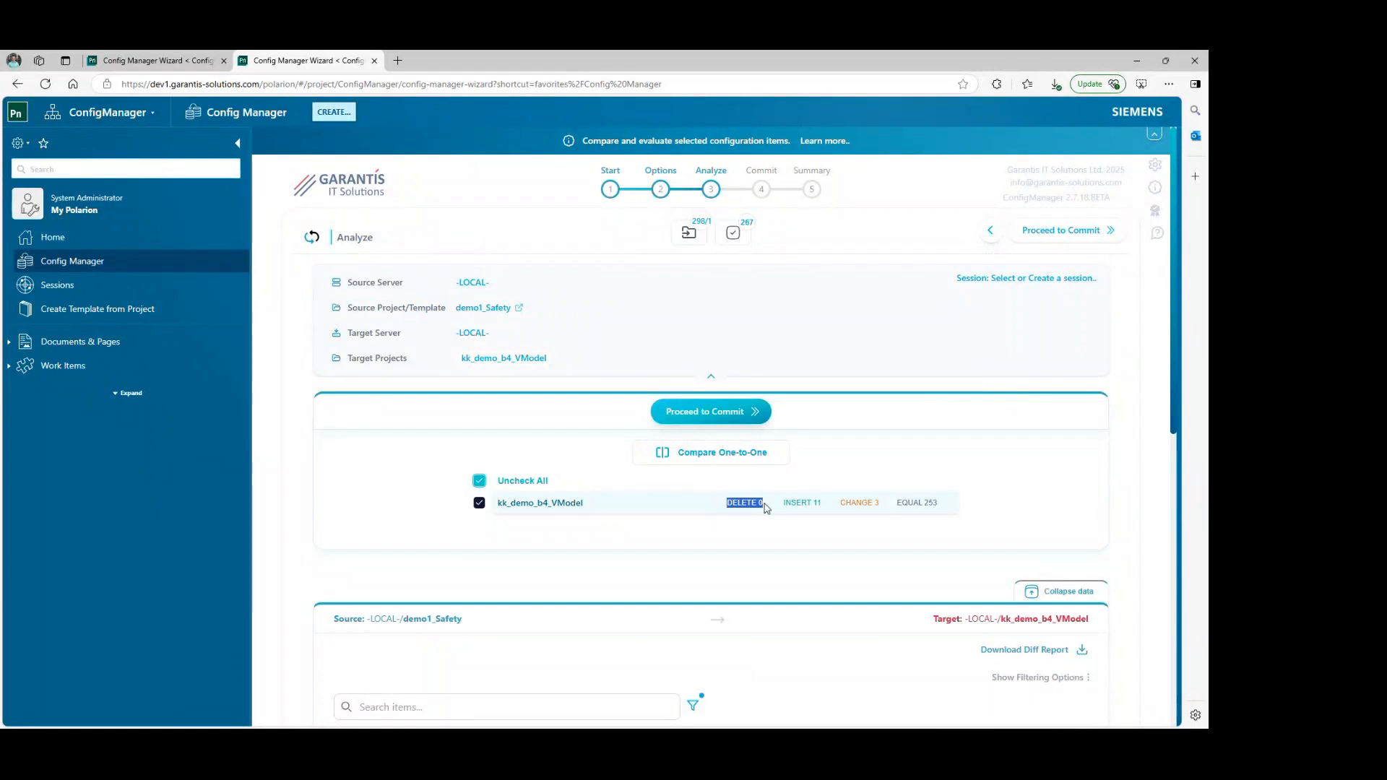
click(788, 513)
drag(785, 508, 879, 505)
click(845, 520)
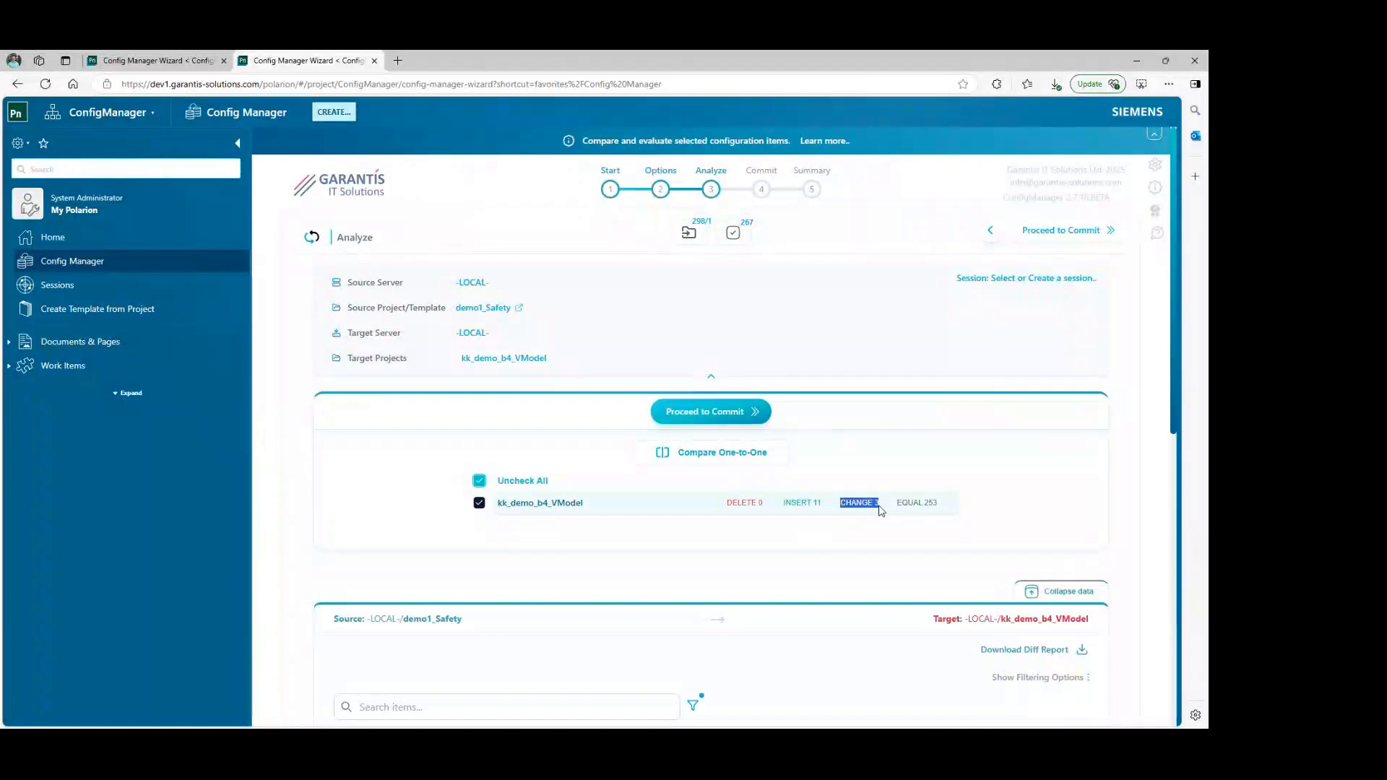
click(828, 534)
drag(943, 509, 899, 509)
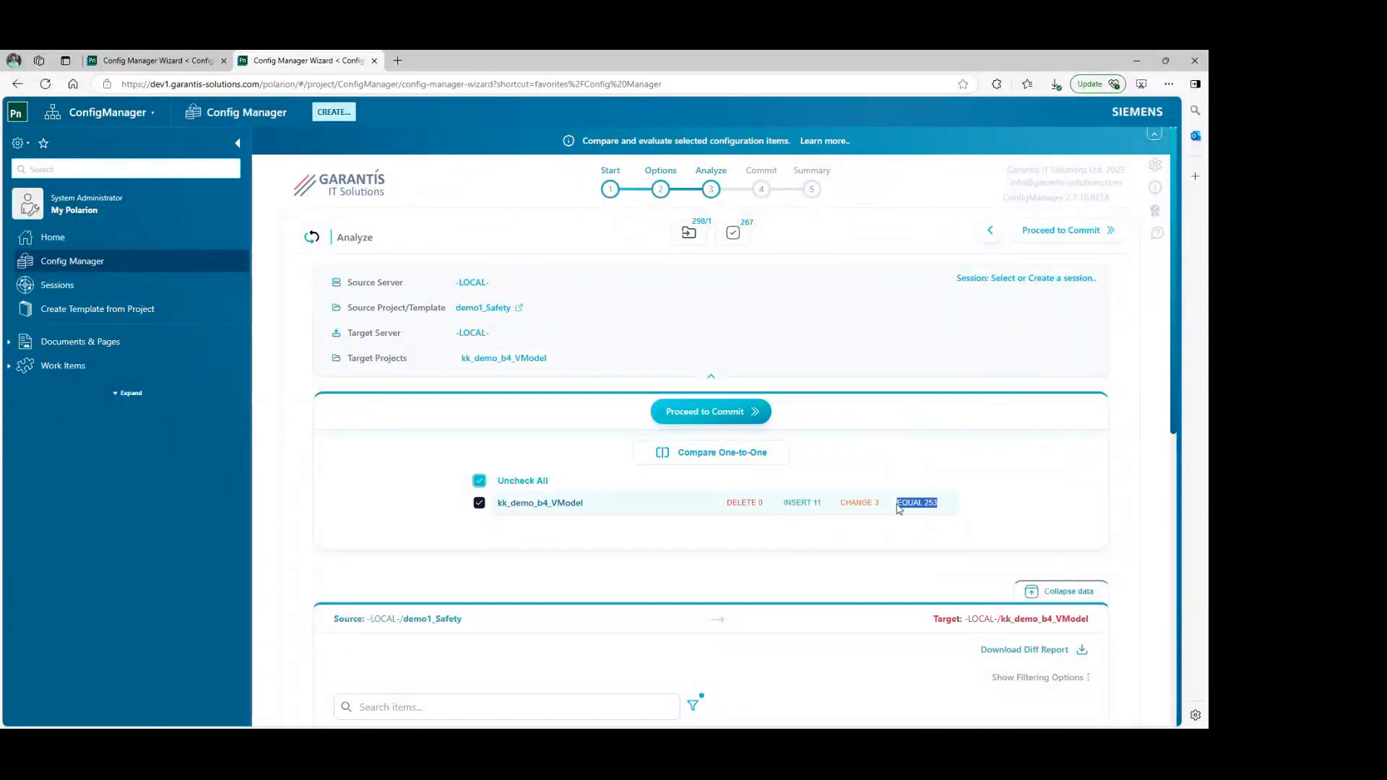
Show the differences for workitem-type-enum.xml and examine the work item type entries that differ between source and target.
click(1000, 510)
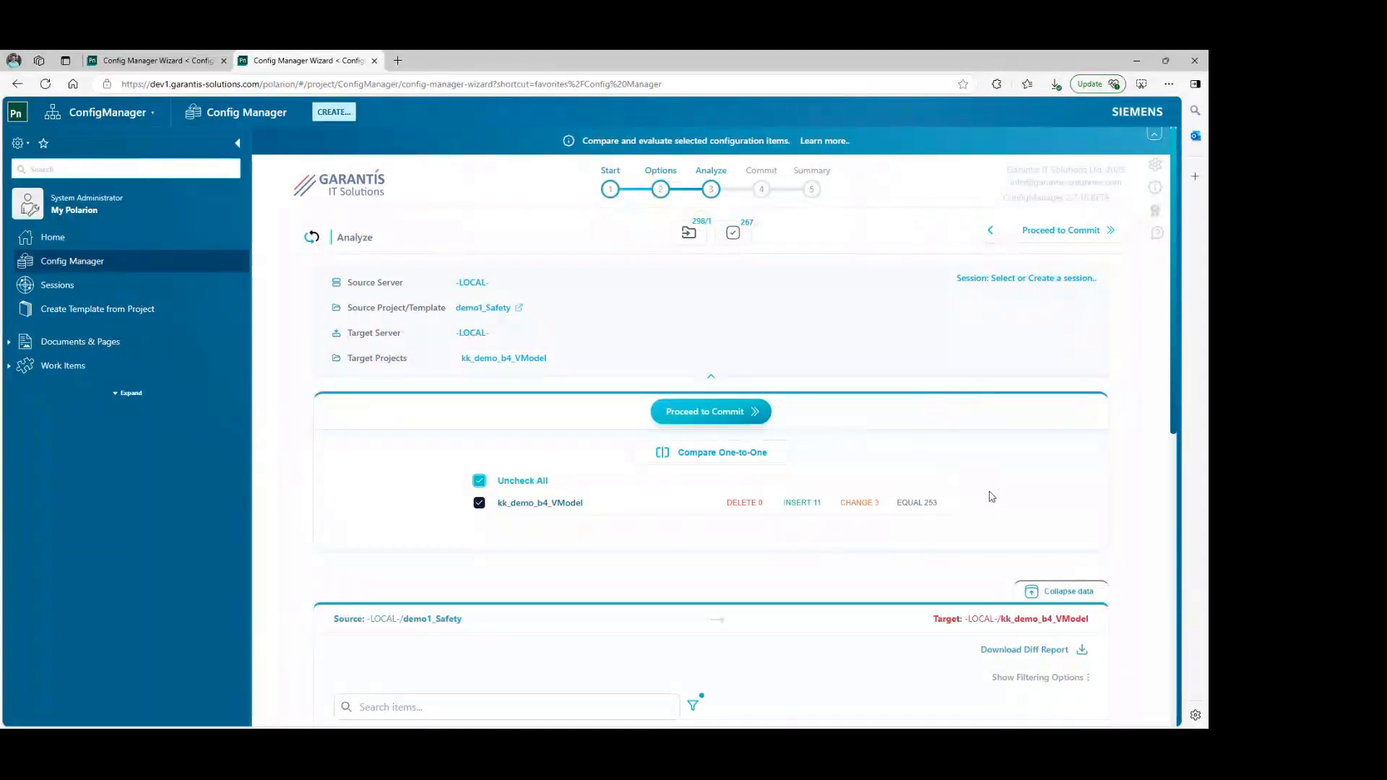
scroll(991, 497, down, 6)
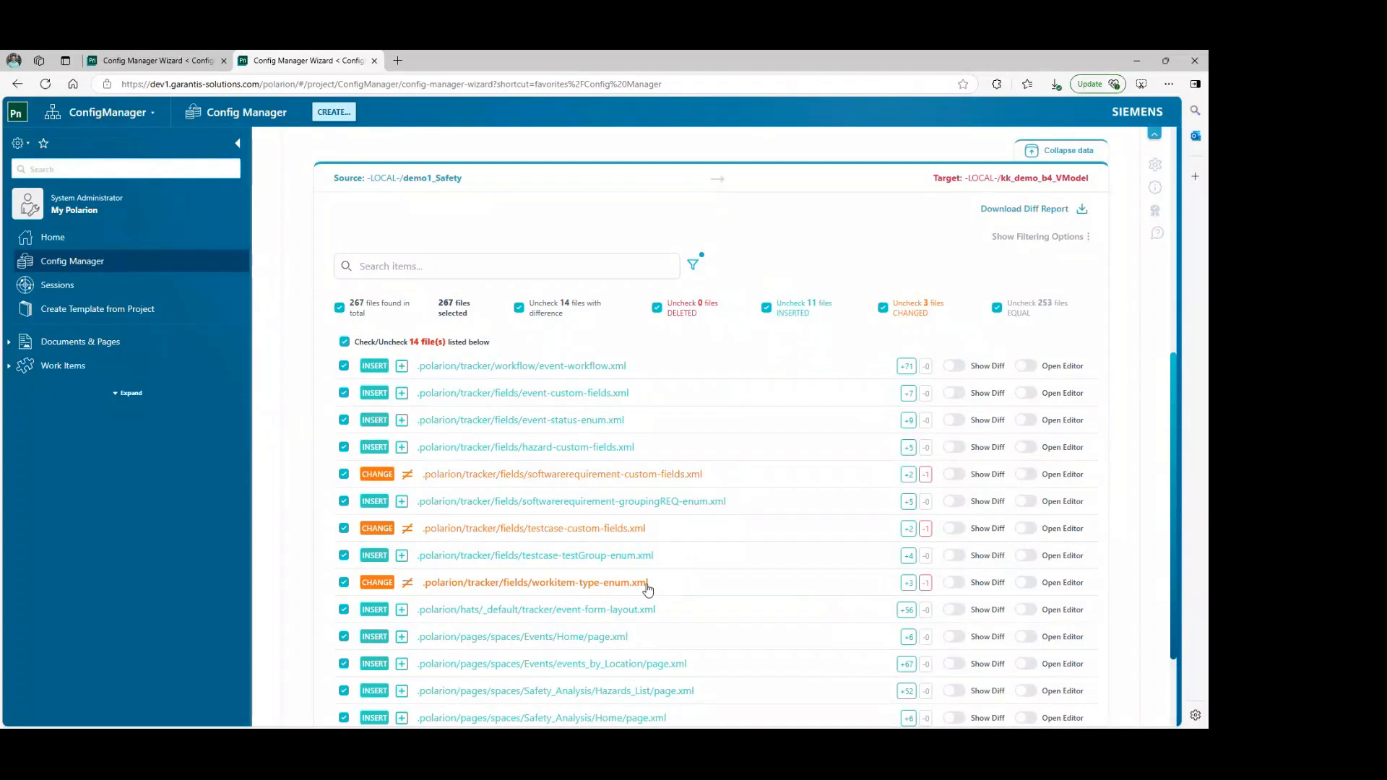
click(954, 584)
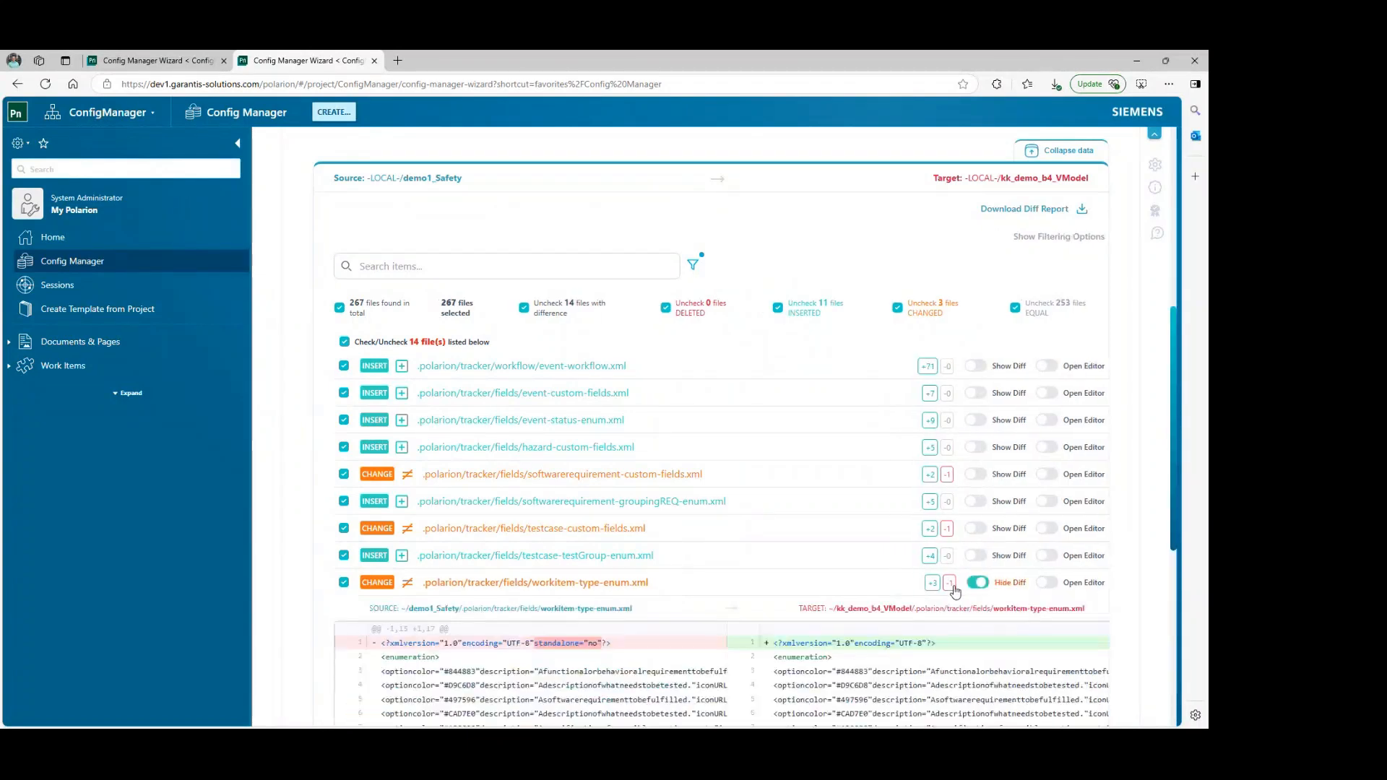
scroll(823, 564, down, 6)
scroll(822, 563, up, 2)
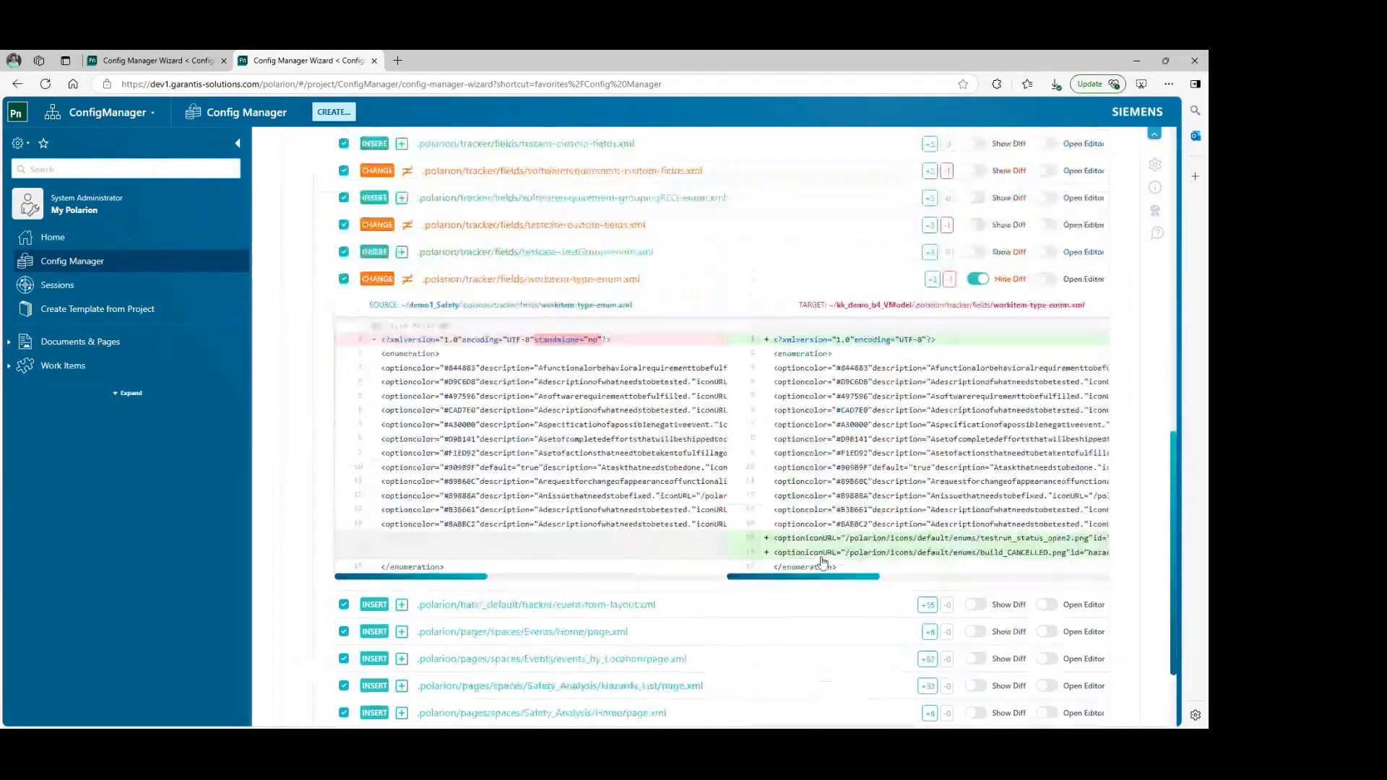
drag(822, 582, 907, 582)
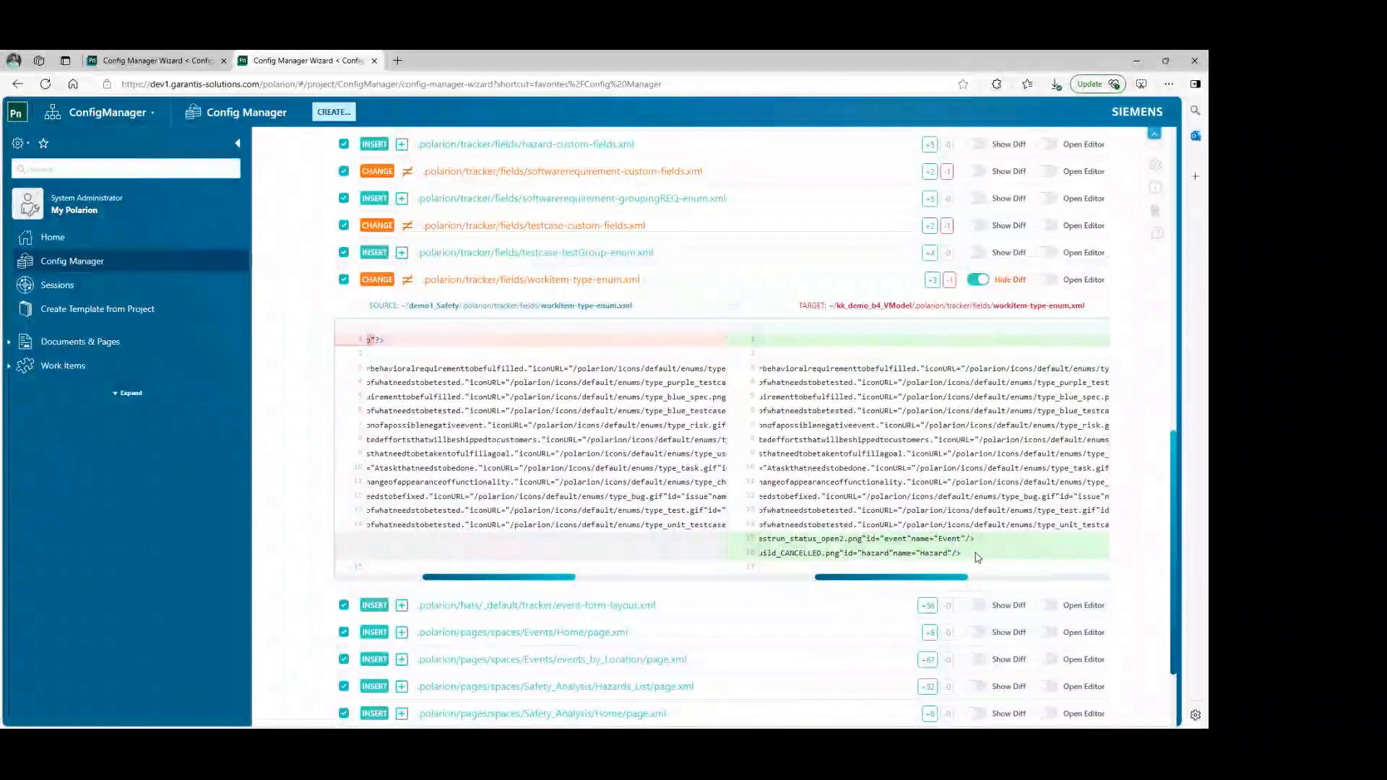
double_click(952, 539)
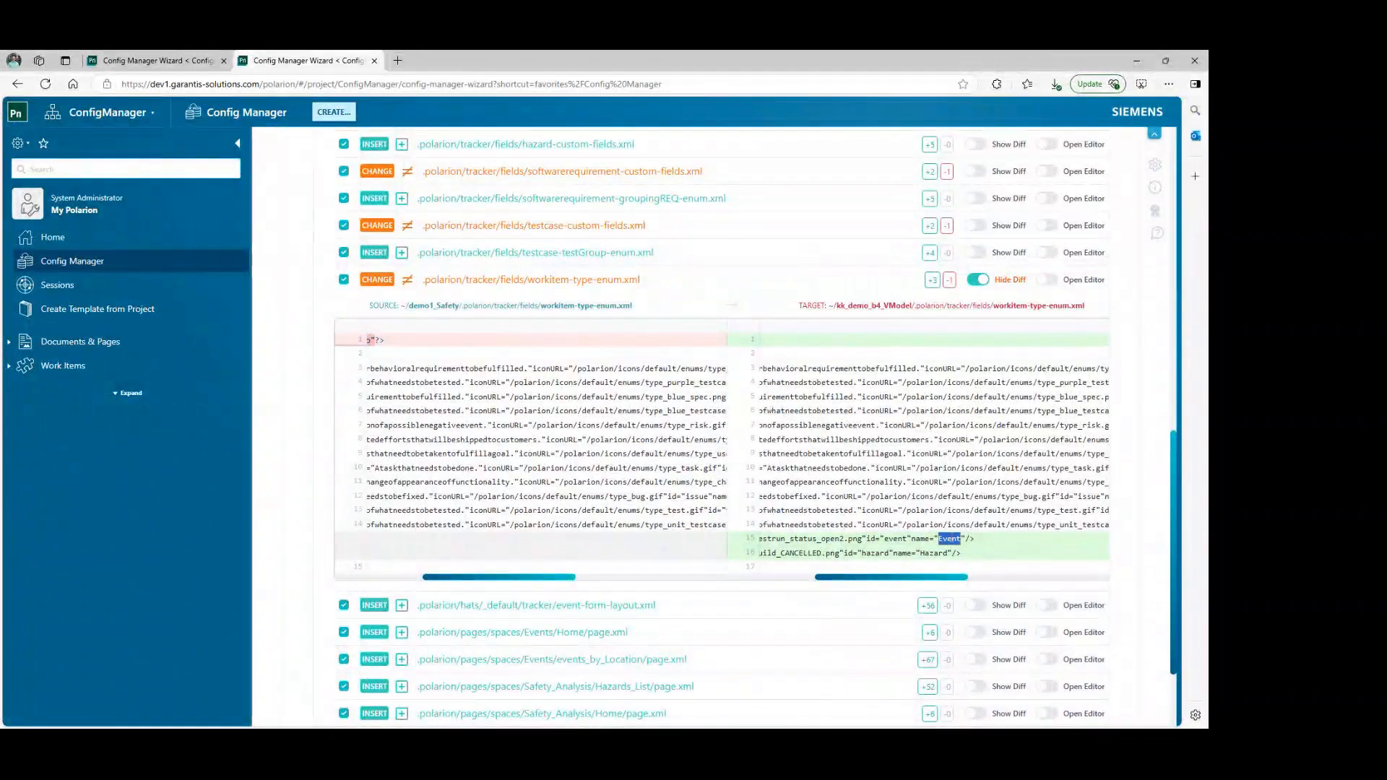
double_click(934, 554)
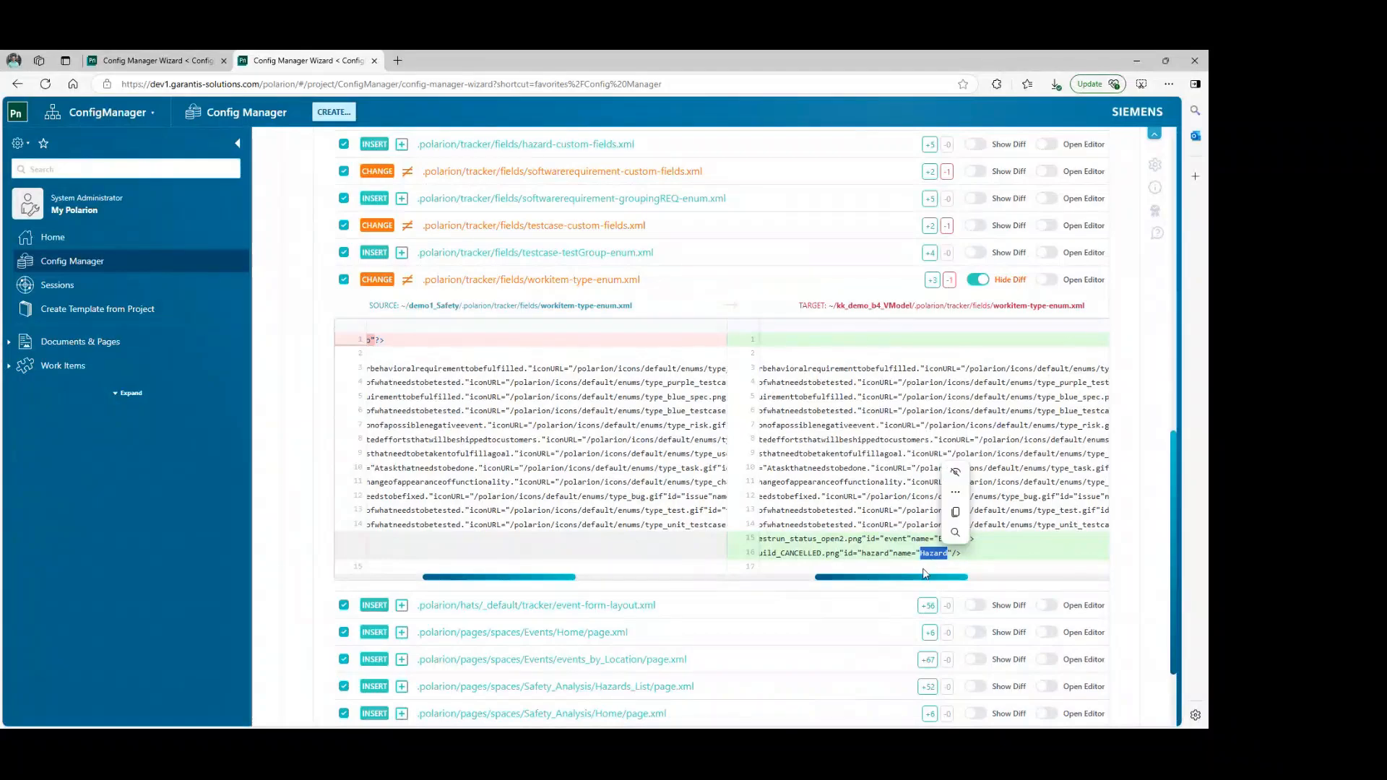
drag(930, 581, 881, 581)
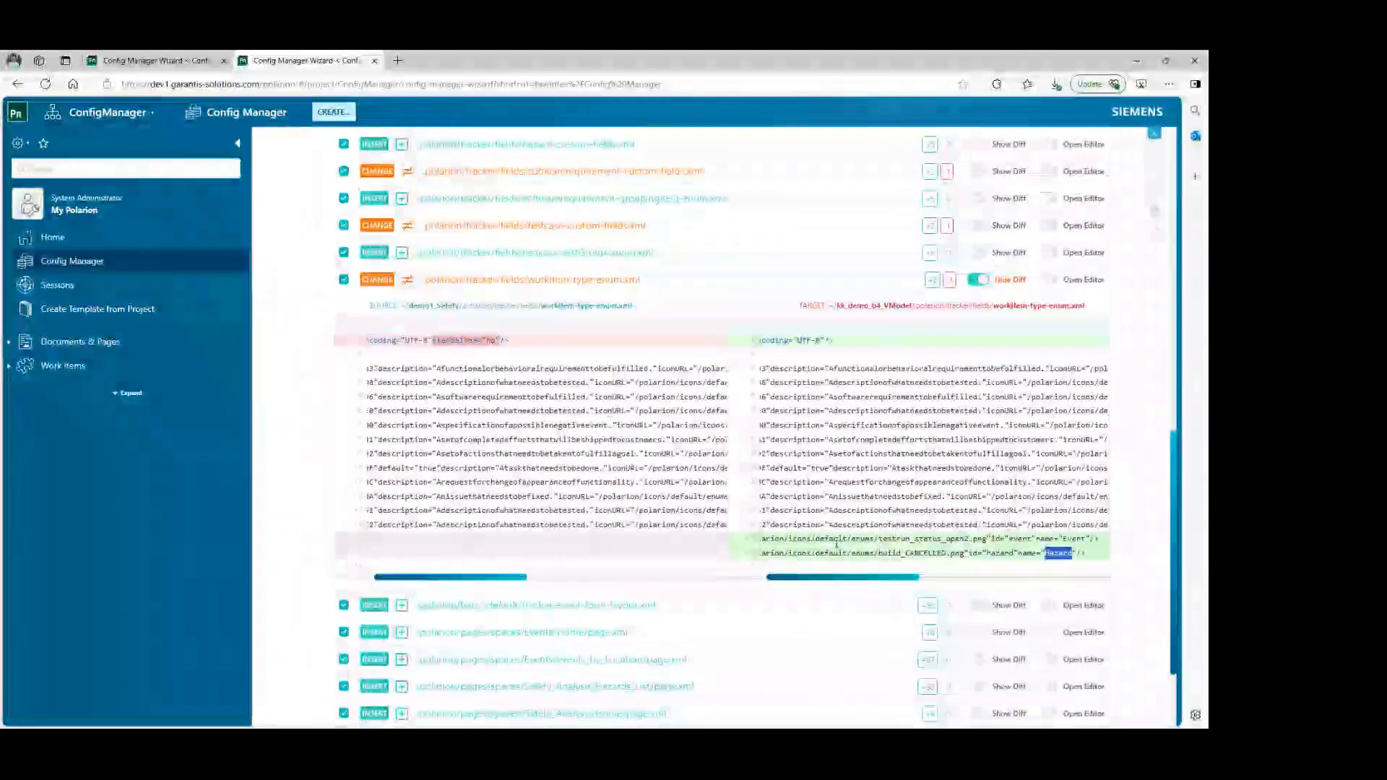
Review the differences of event-workflow.xml, event-custom-fields.xml and hazard-custom-fields.xml one at a time, hiding each again.
scroll(753, 434, up, 4)
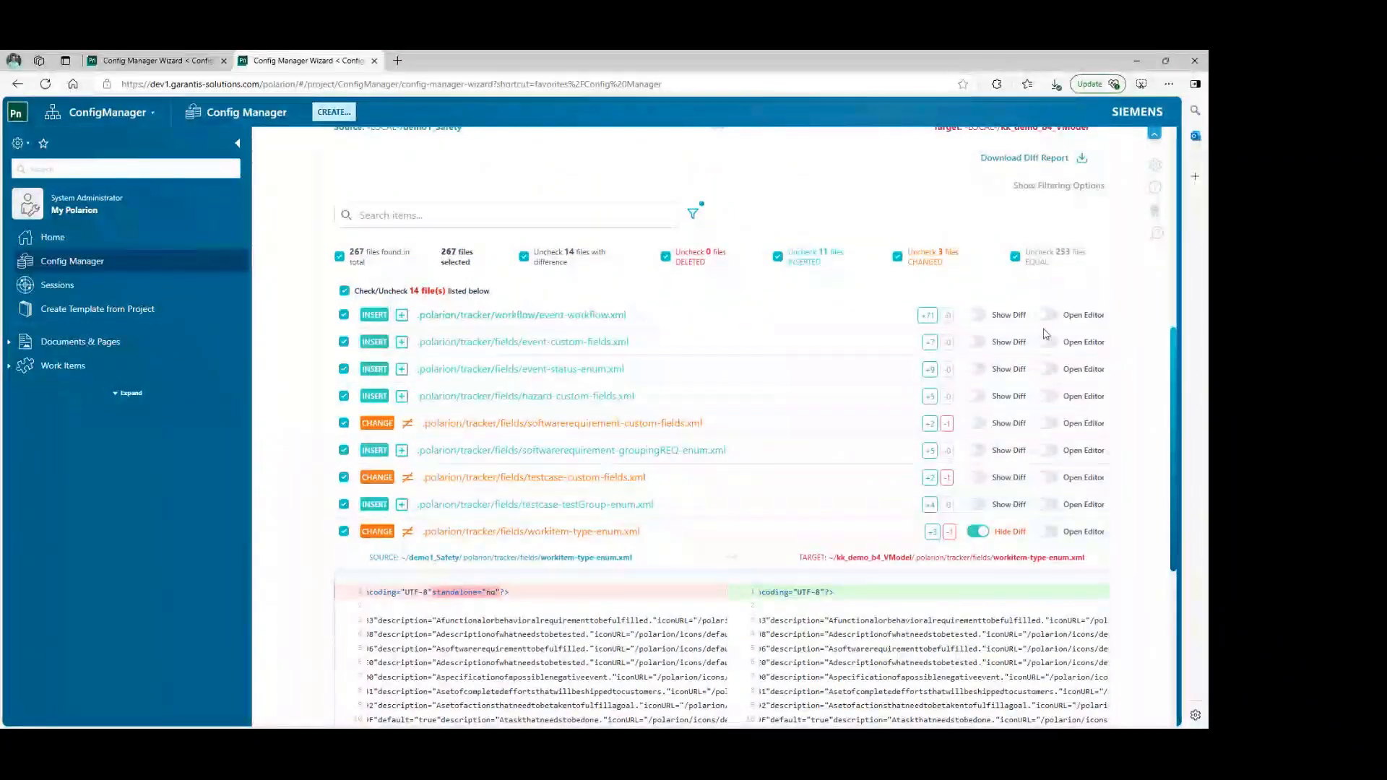
click(980, 316)
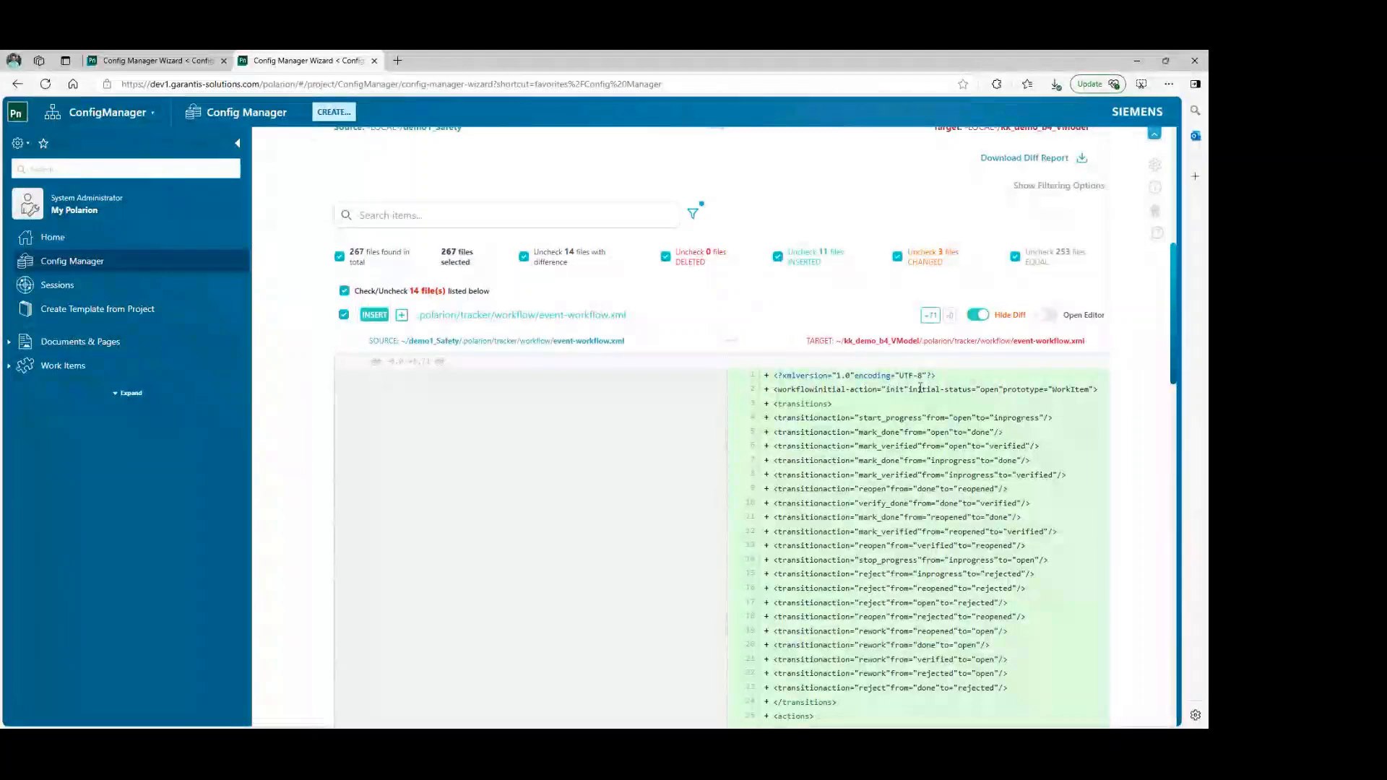
click(978, 315)
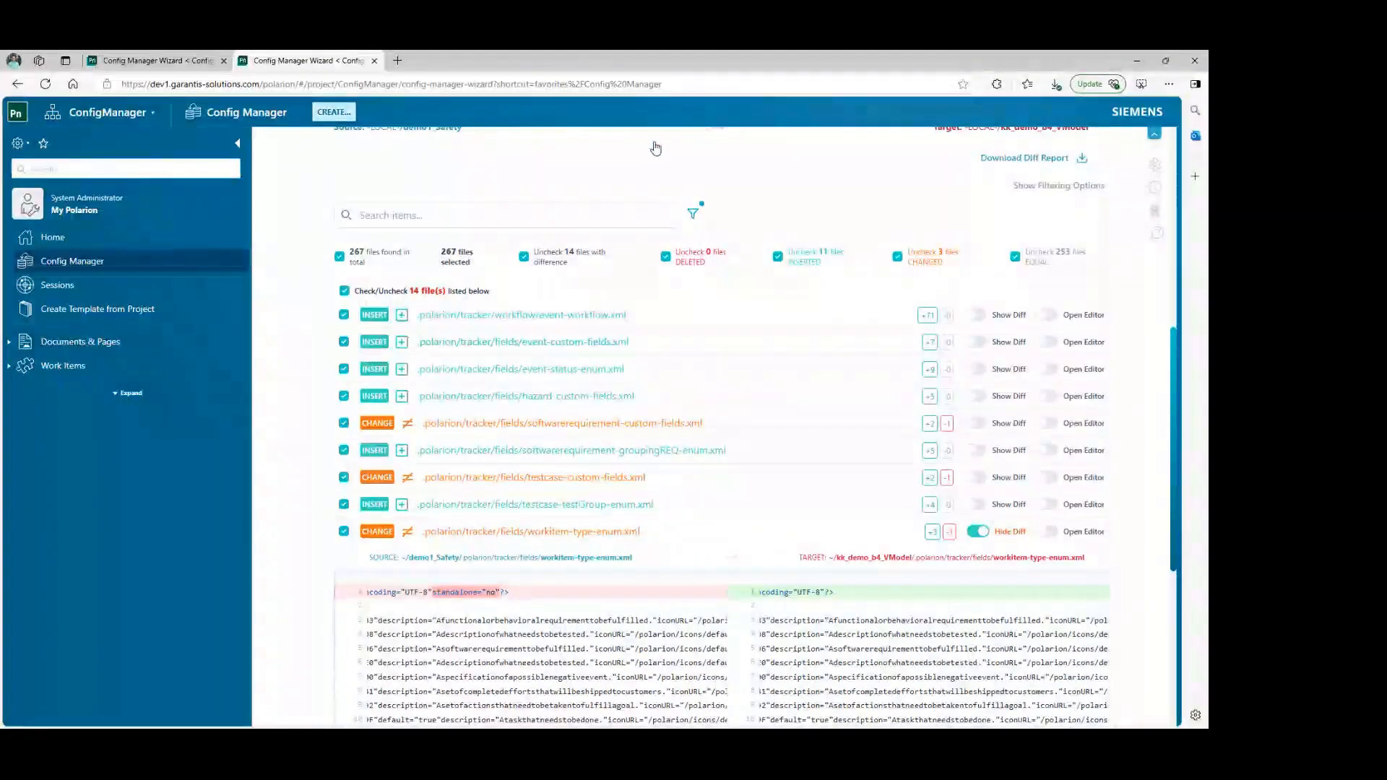
click(978, 342)
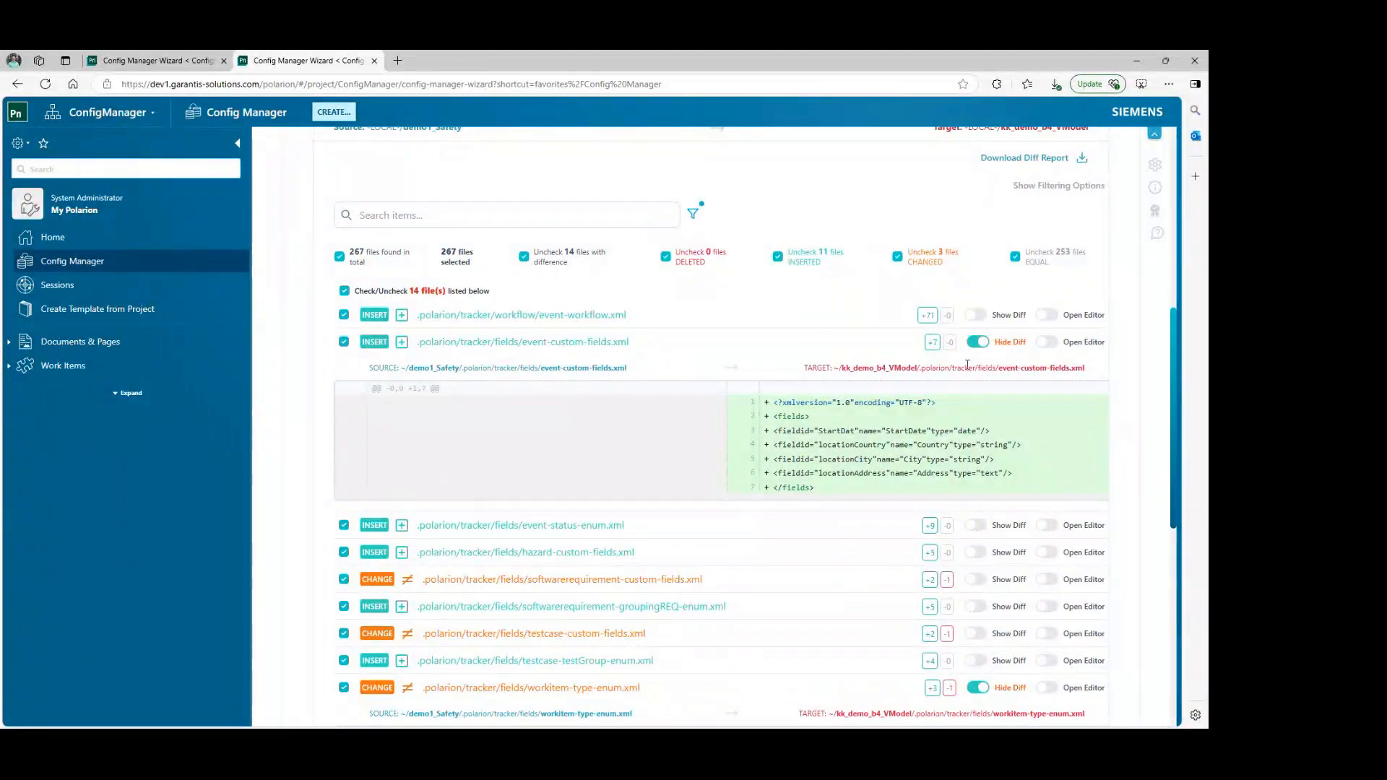
click(977, 342)
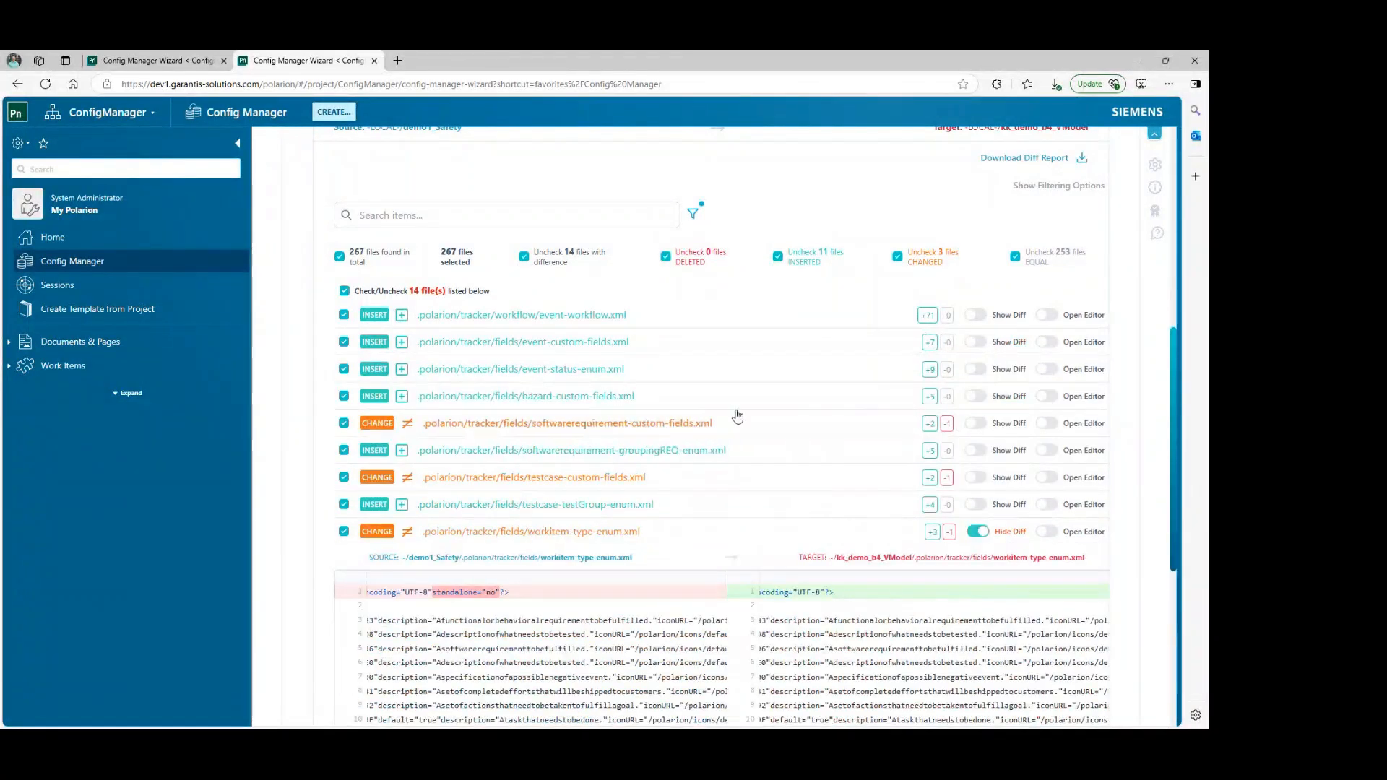
click(977, 398)
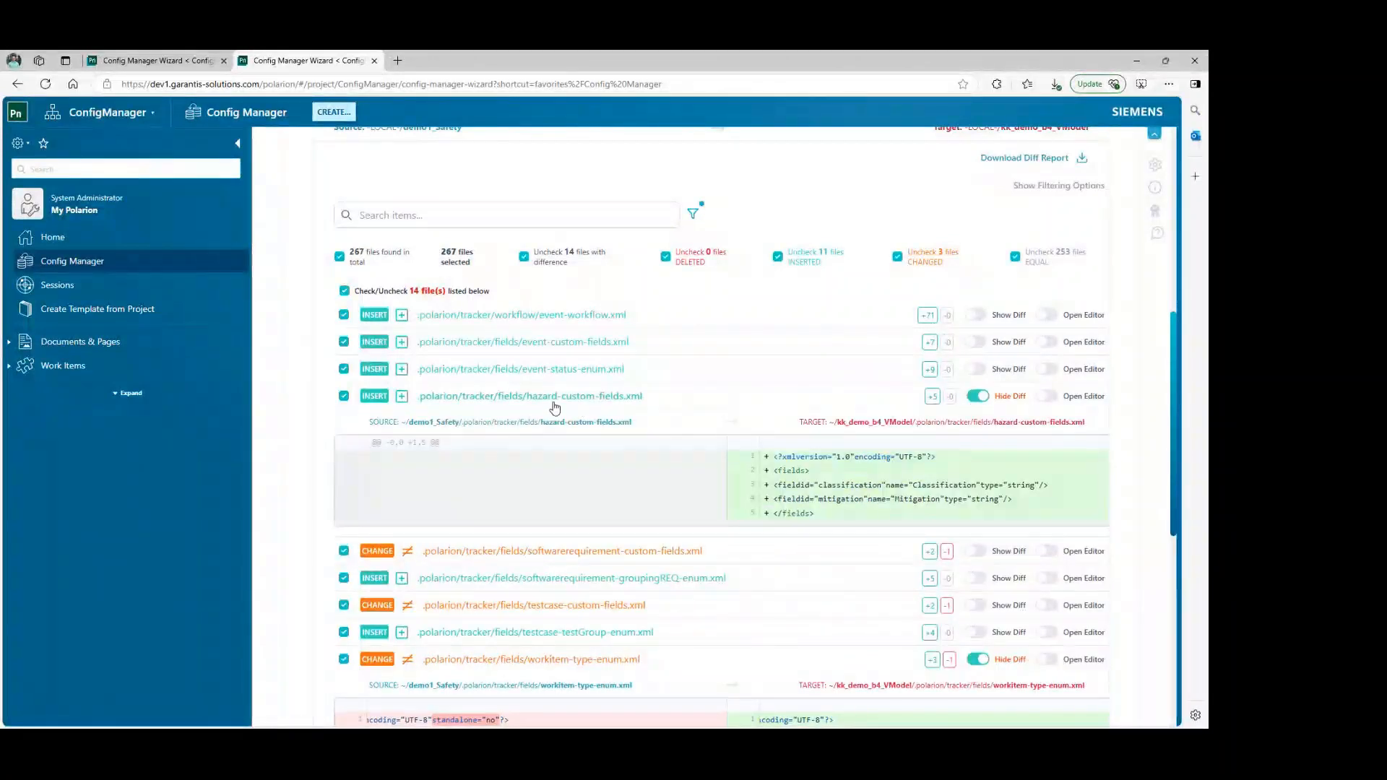
click(977, 397)
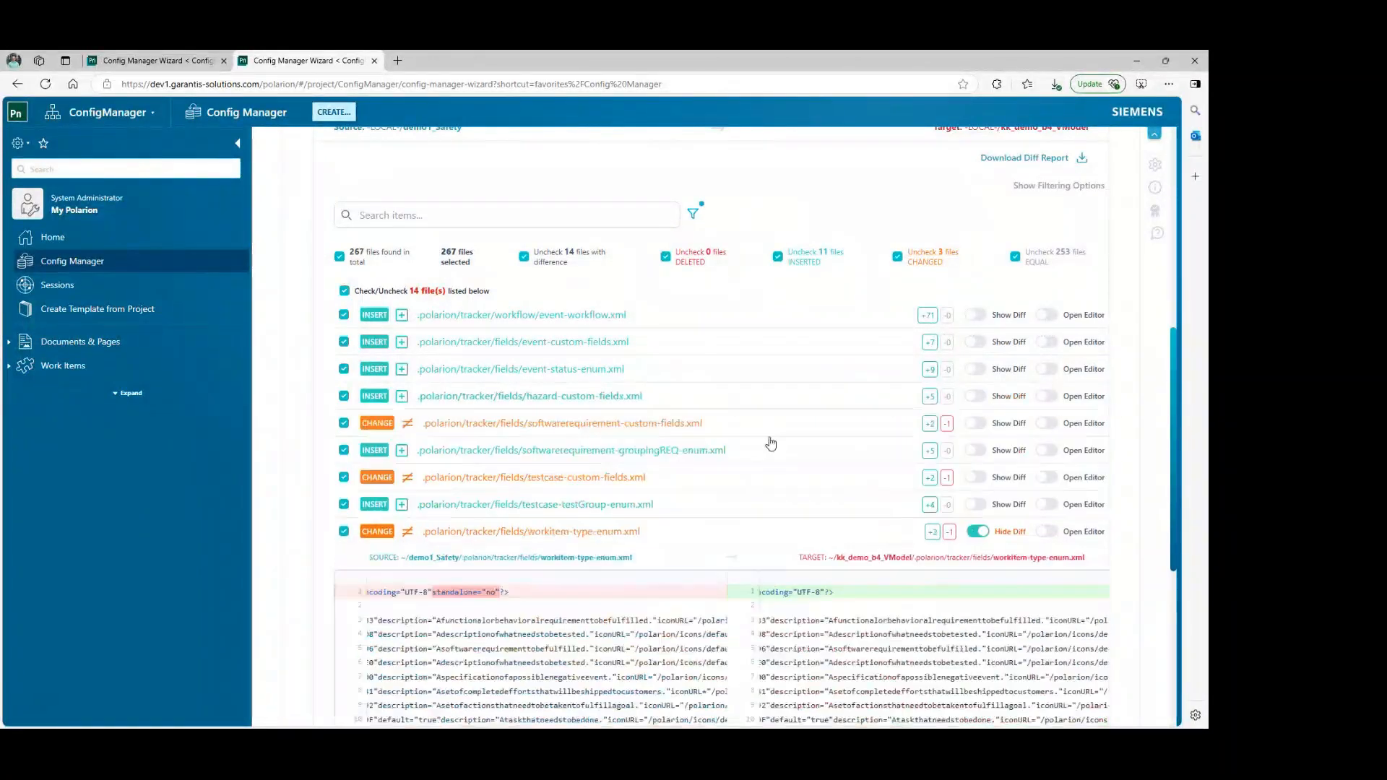
Show the differences for testcase-custom-fields.xml and examine the testGroup field definition and its enum type.
scroll(751, 448, down, 1)
scroll(743, 460, down, 1)
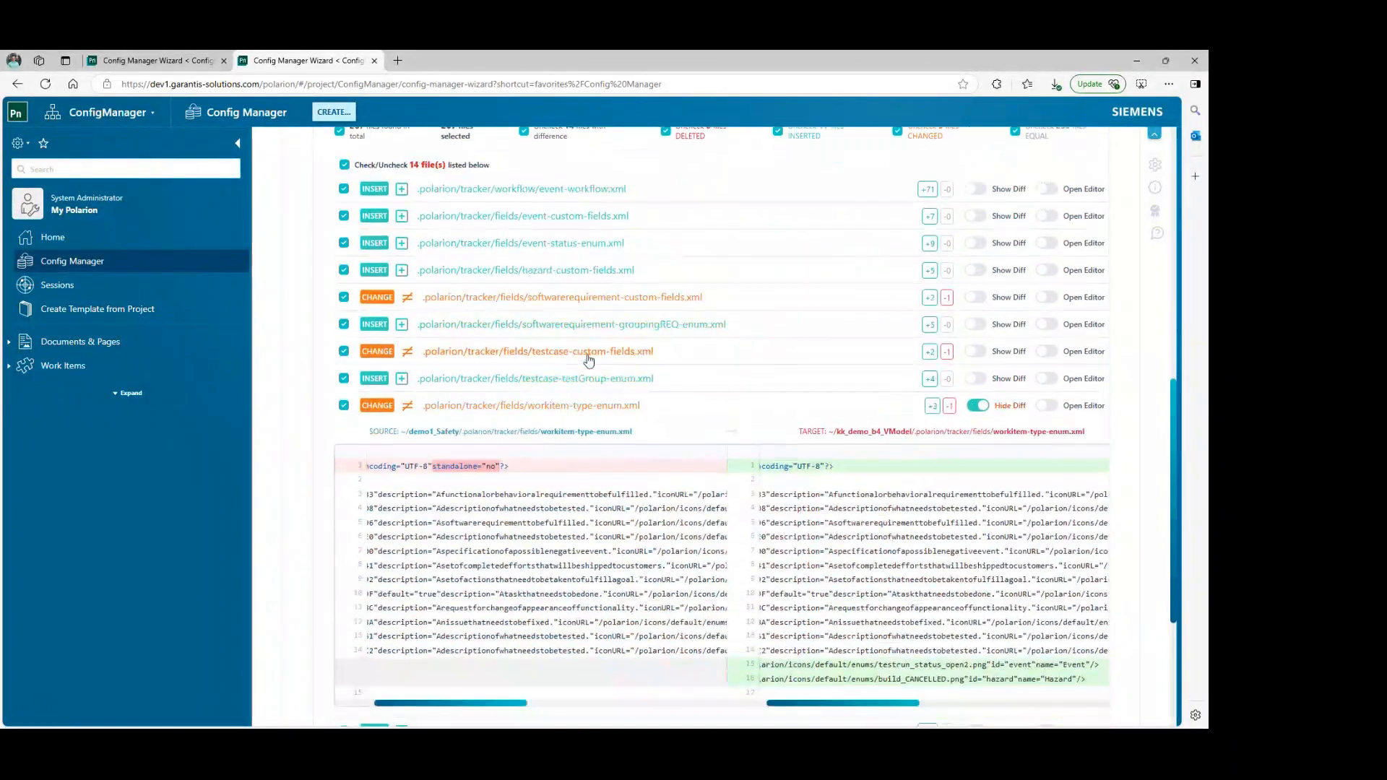
click(975, 352)
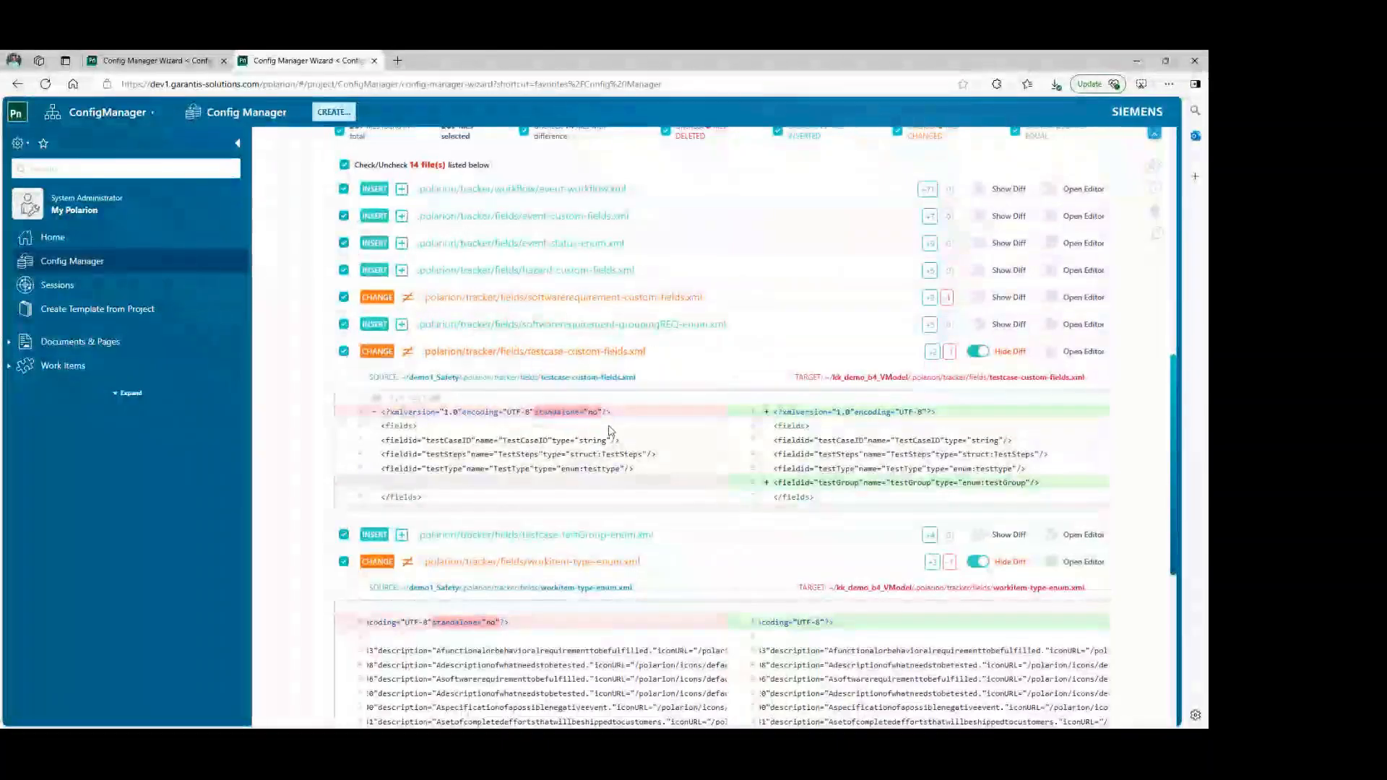
double_click(908, 483)
drag(1026, 483, 967, 483)
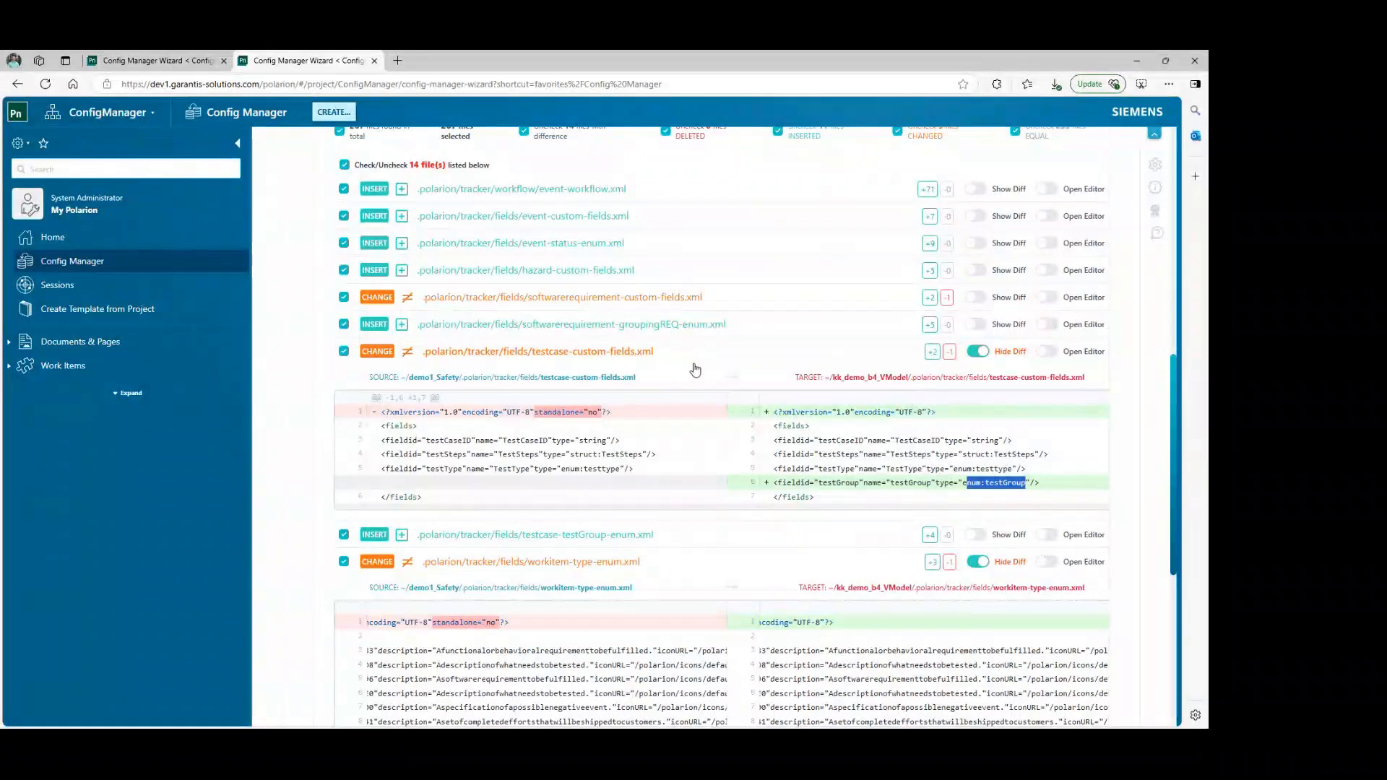
Check the remaining listed files and show the differences for testcase-testGroup-enum.xml.
scroll(676, 354, down, 6)
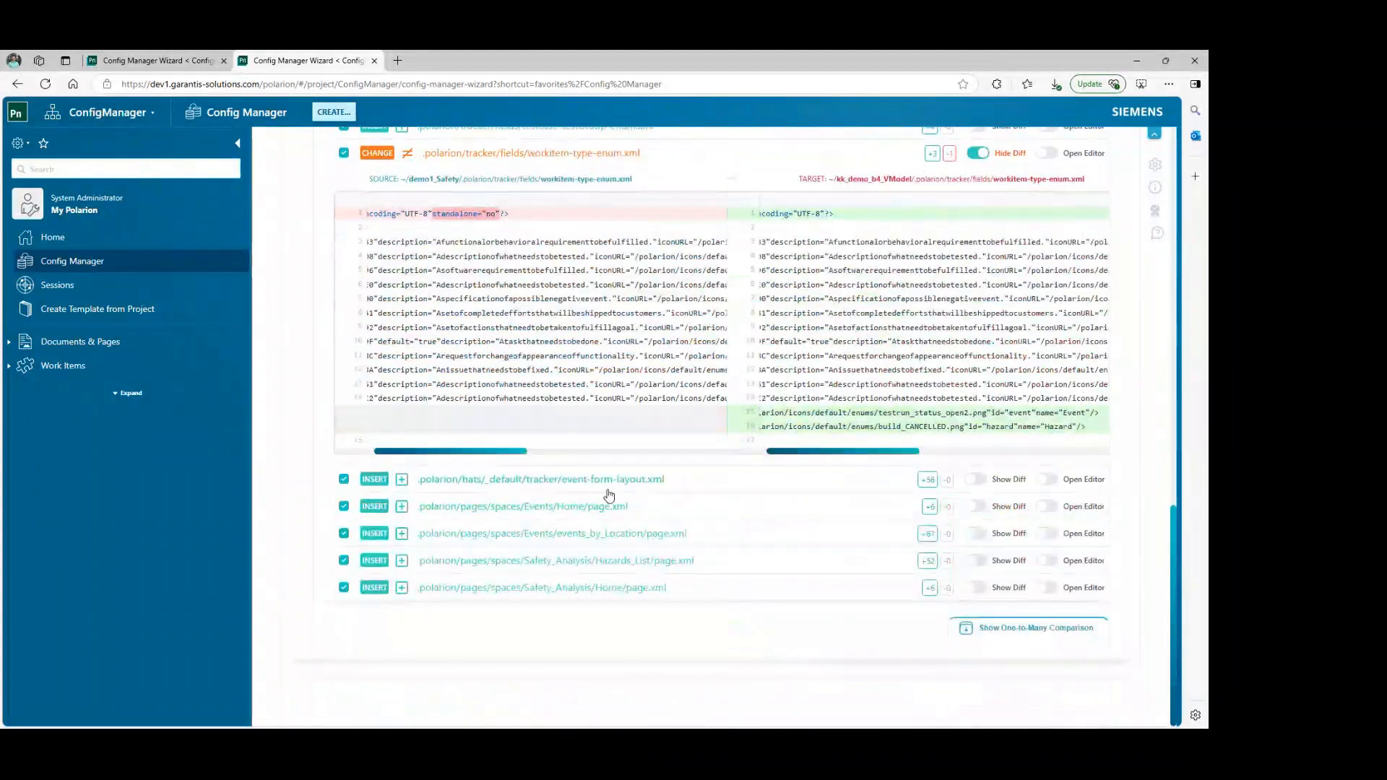
scroll(650, 535, up, 4)
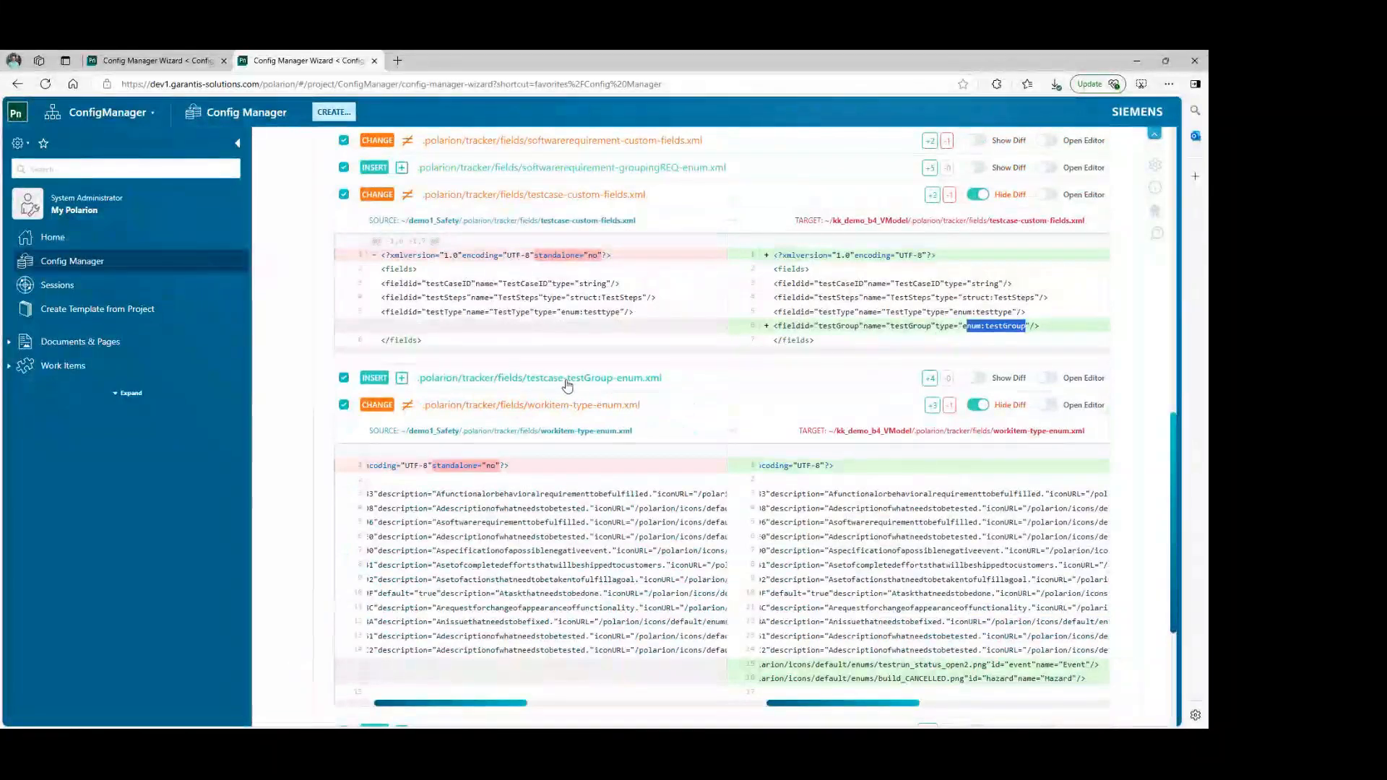
click(978, 378)
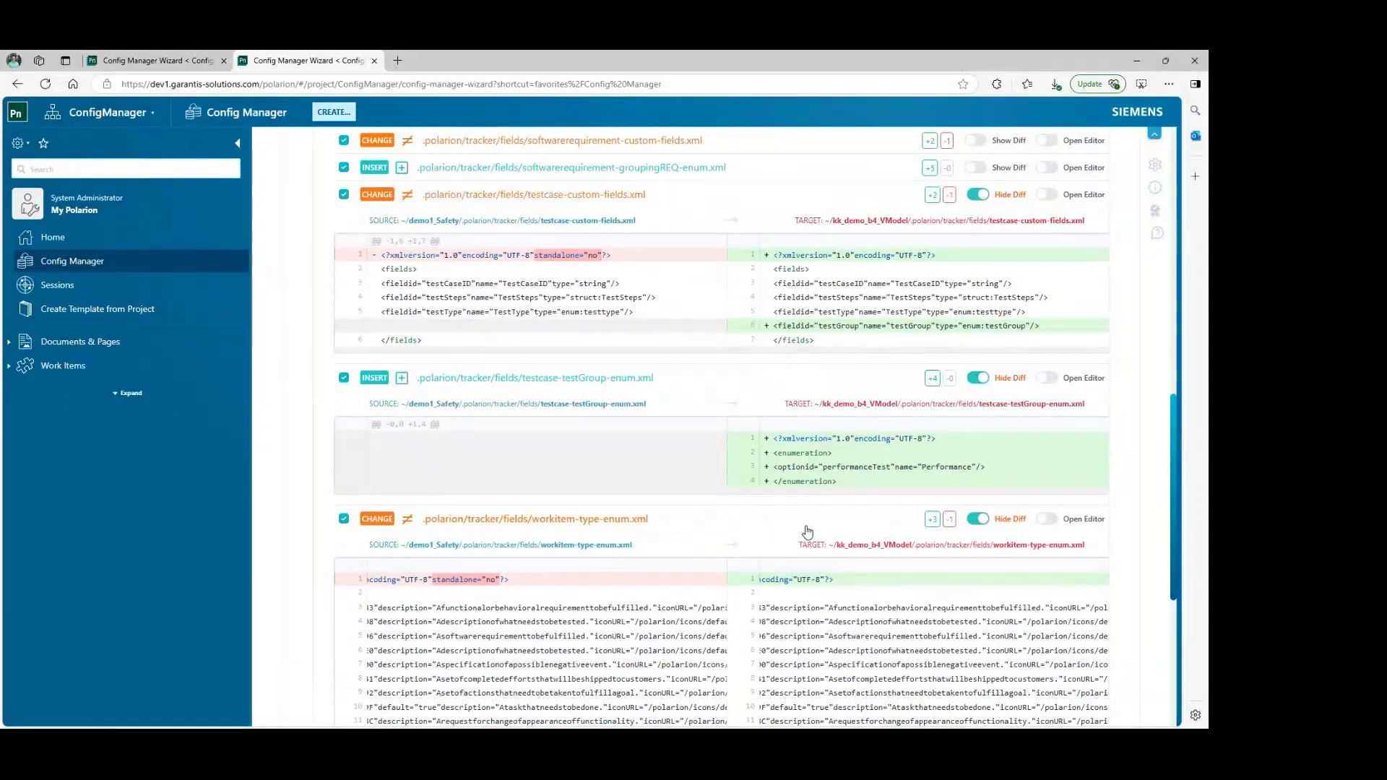
Continue from the Analyze stage to the Commit stage with all compared files selected for kk_demo_b4_VModel.
scroll(815, 527, up, 5)
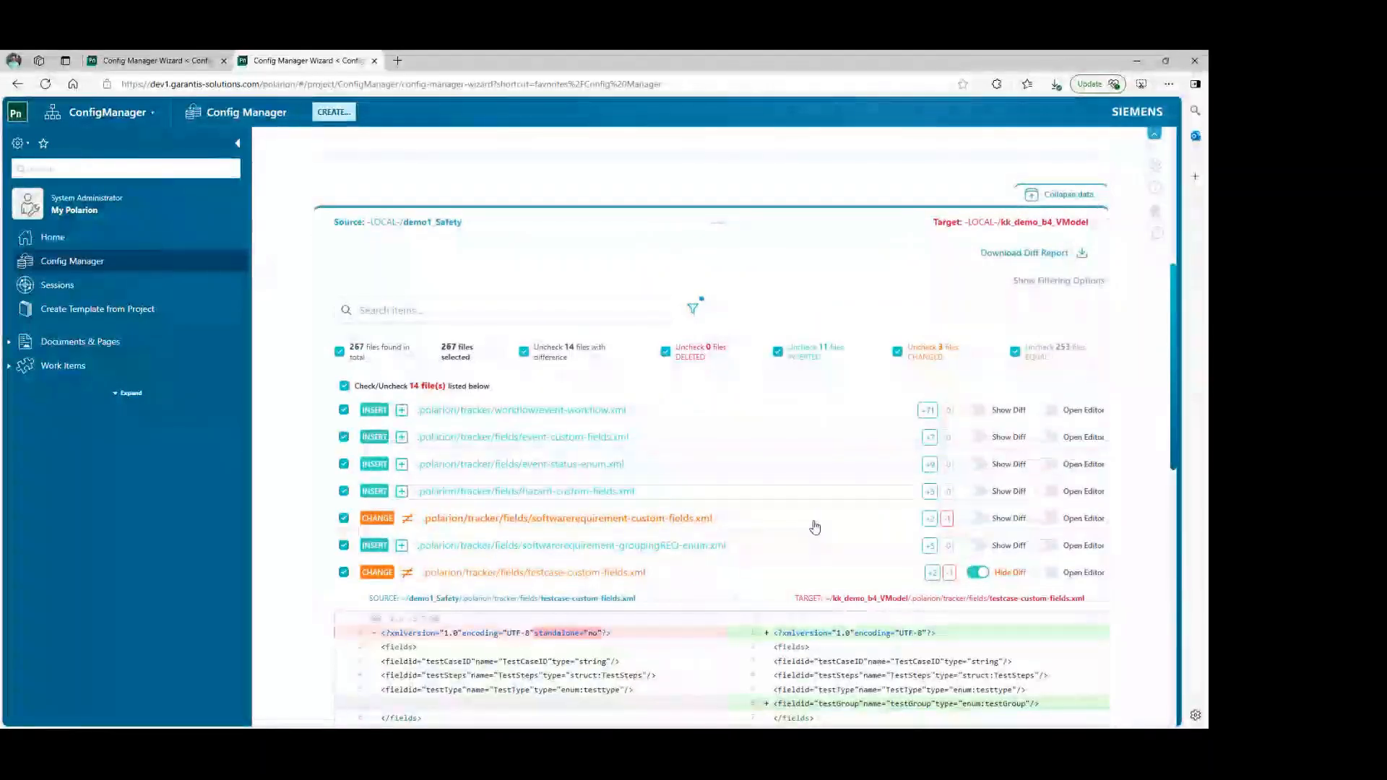
scroll(816, 527, up, 5)
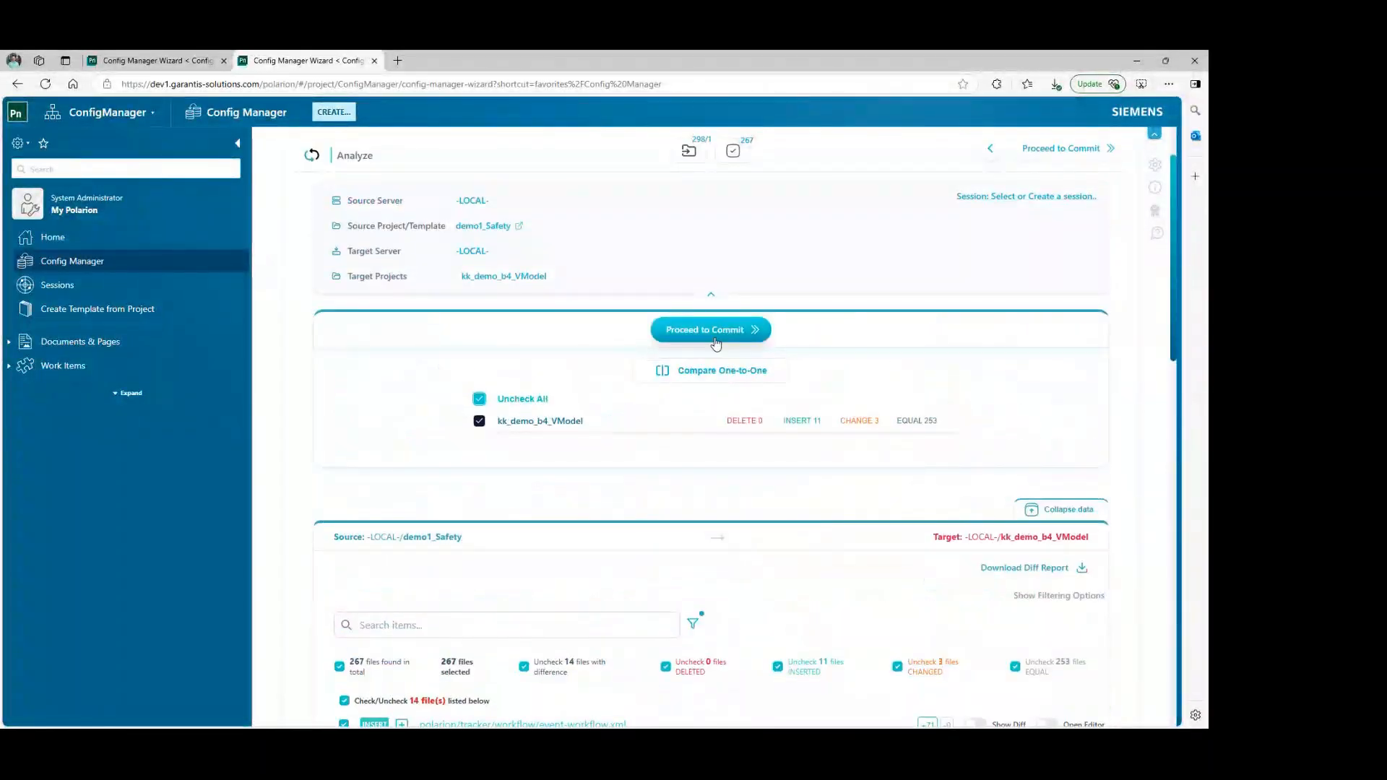
click(712, 330)
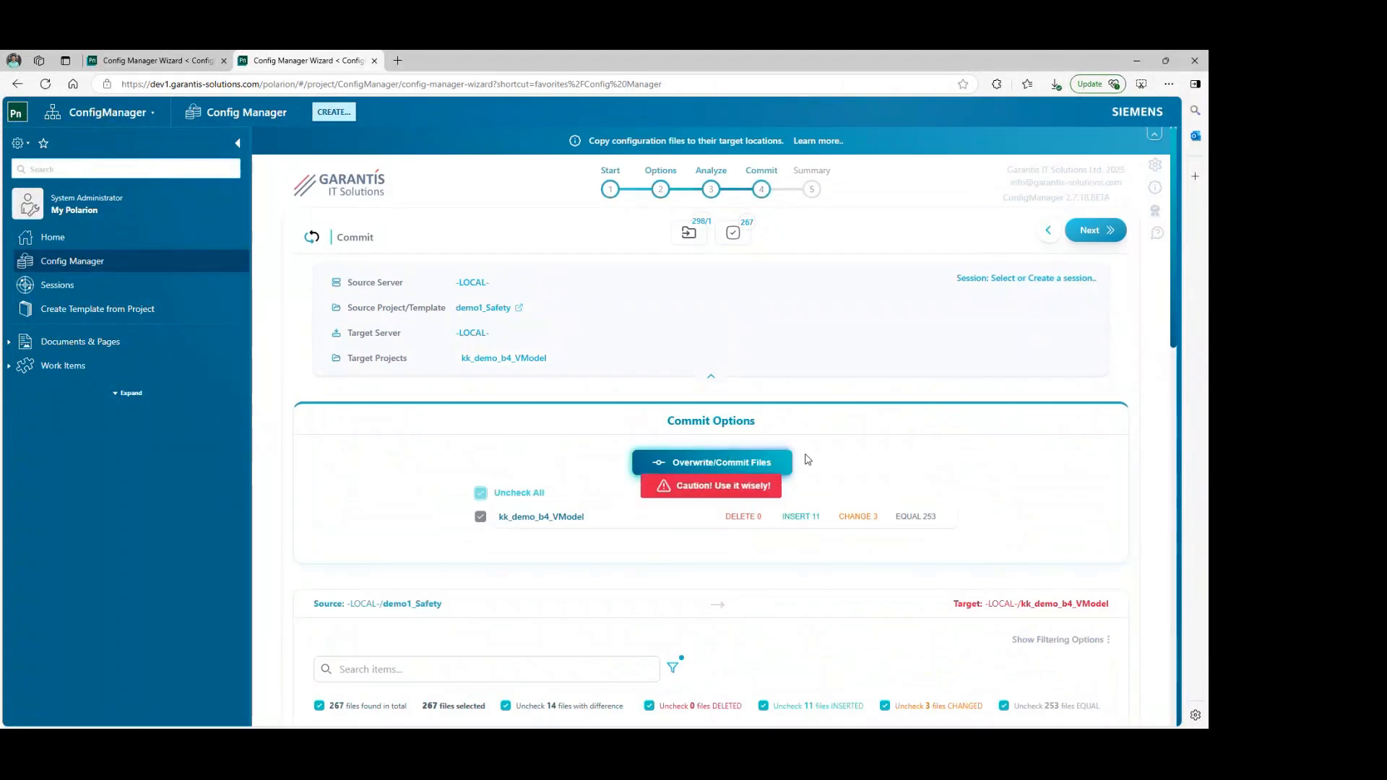
Overwrite the configuration files in kk_demo_b4_VModel, reviewing the list of files to update before committing the changes.
click(726, 463)
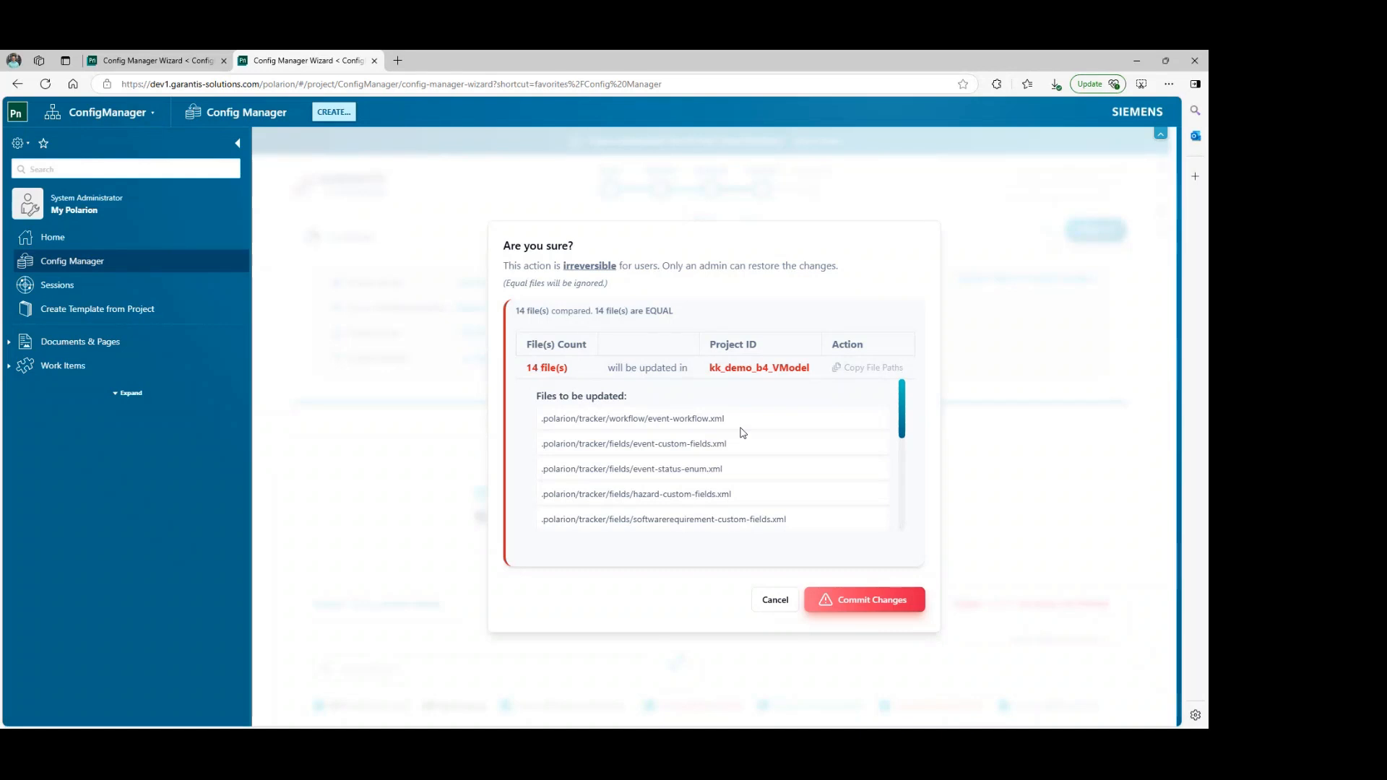
scroll(743, 433, down, 5)
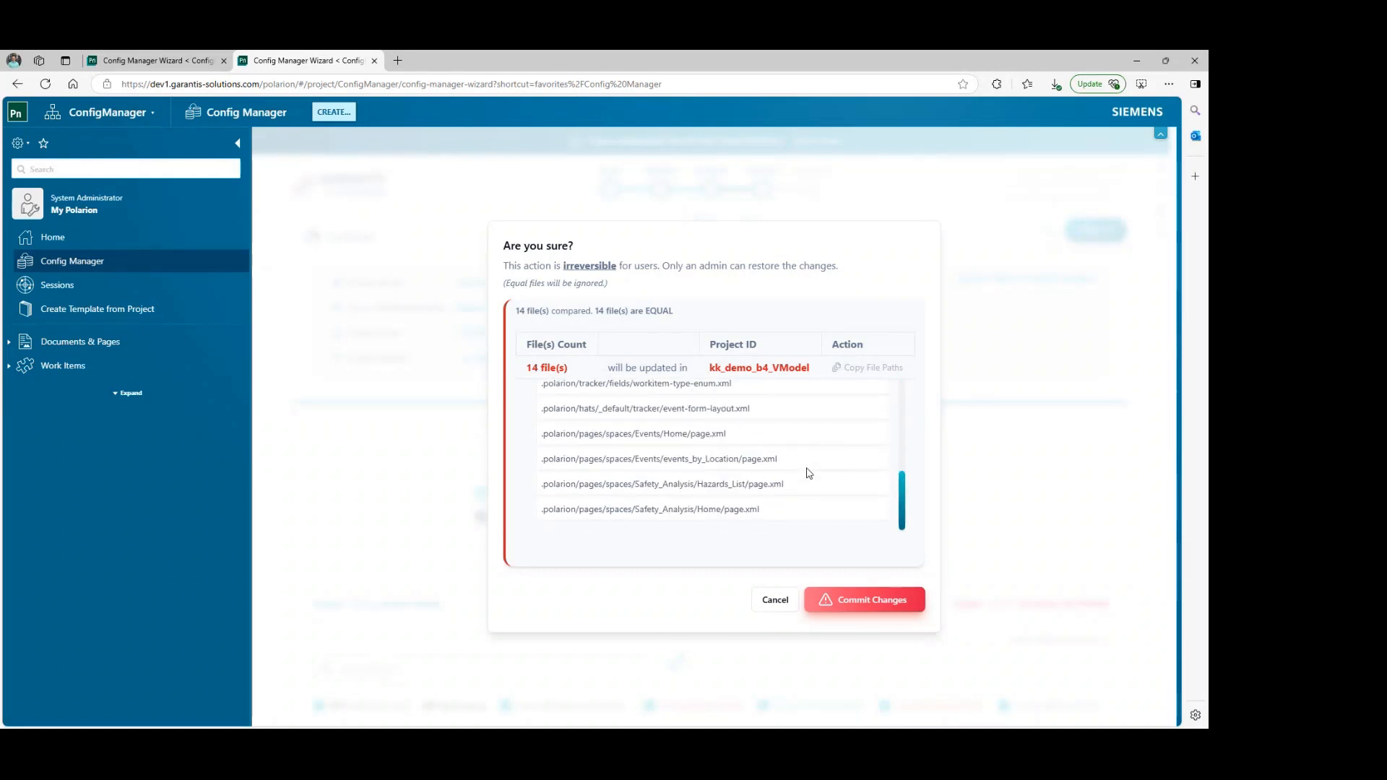
scroll(806, 473, up, 5)
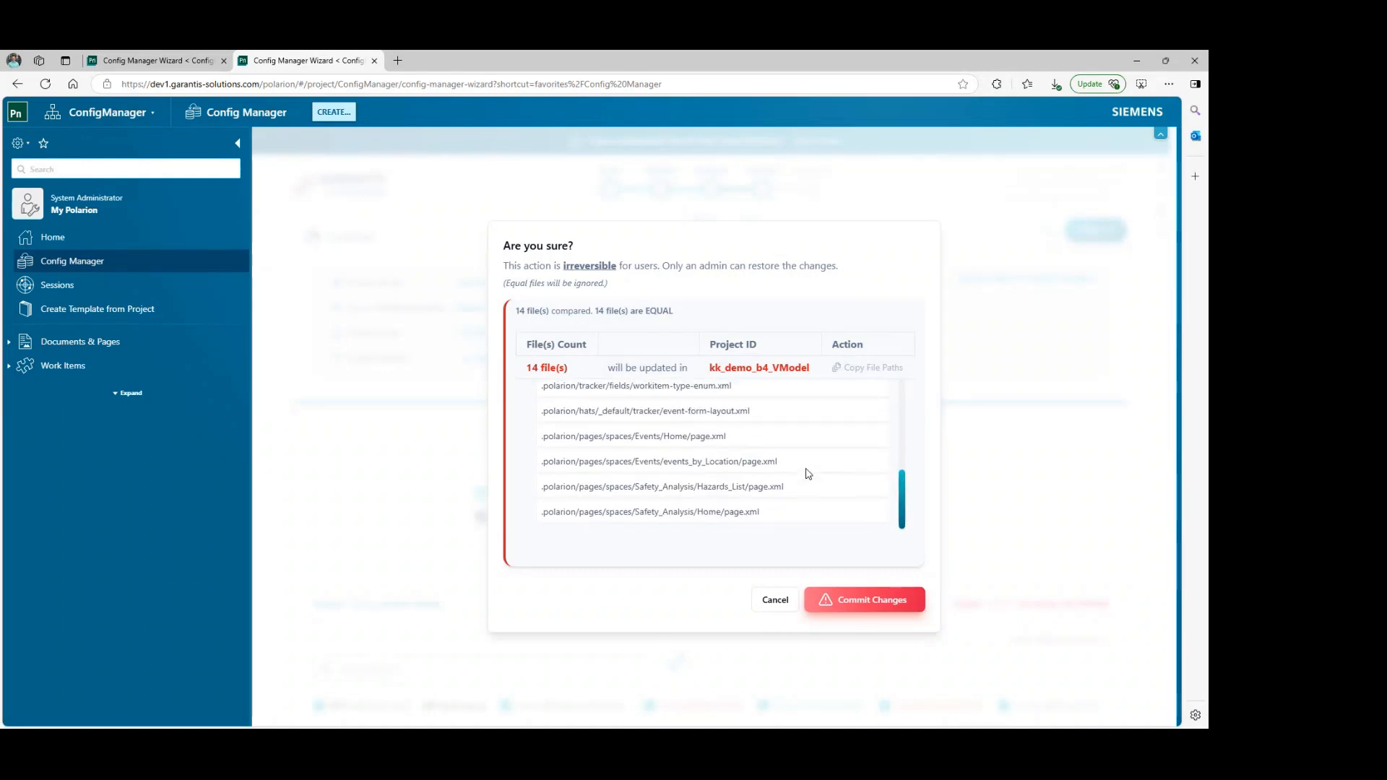
click(853, 618)
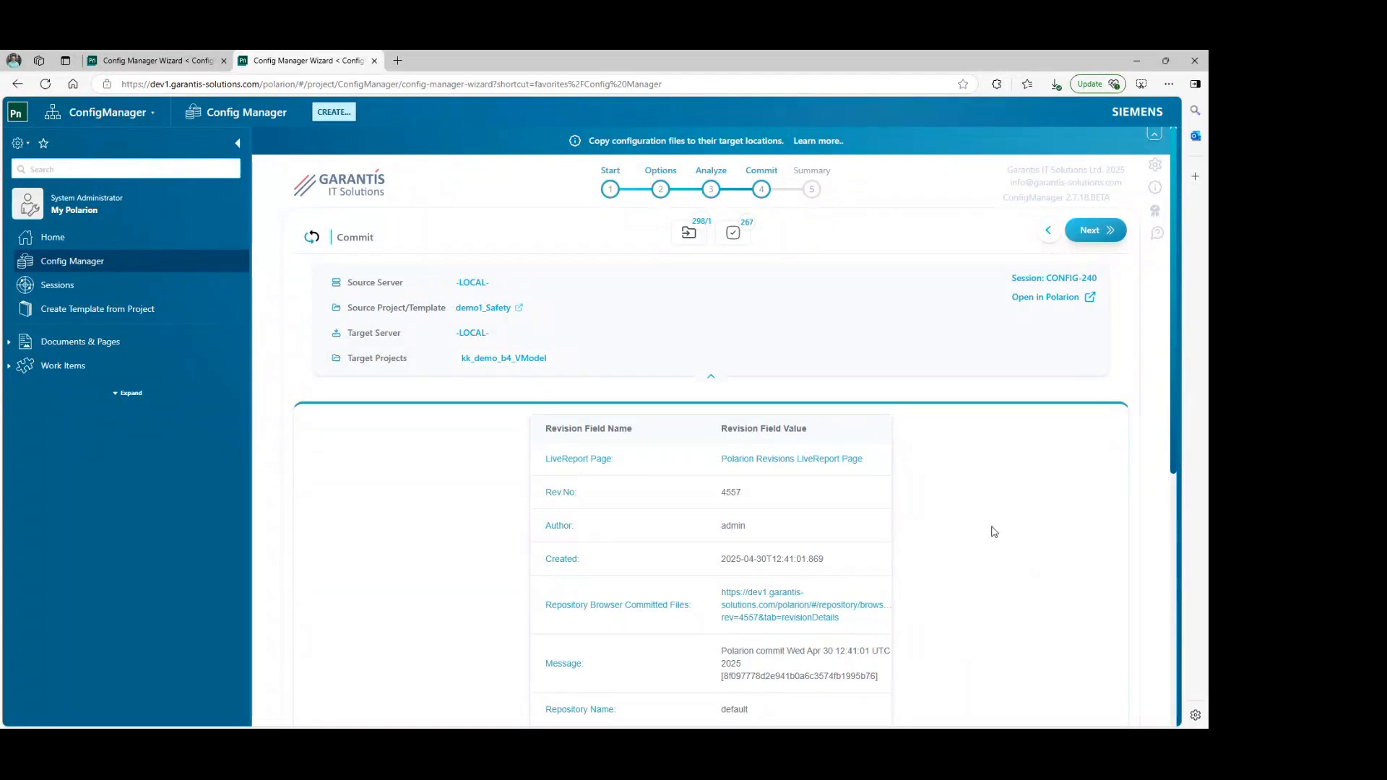
Review the committed revision data, open the target project kk_demo_b4_VModel and expand its Work Items to check the available types.
scroll(993, 530, down, 1)
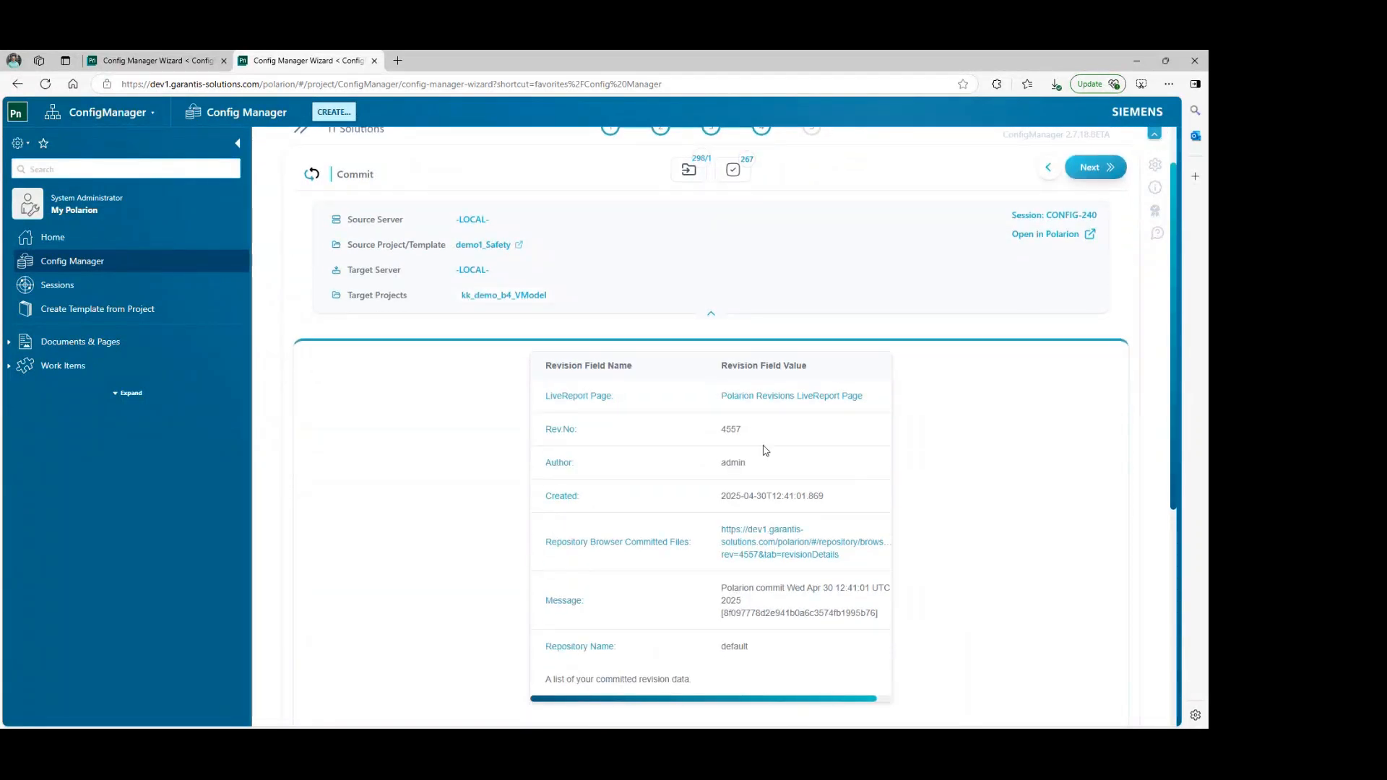
click(495, 296)
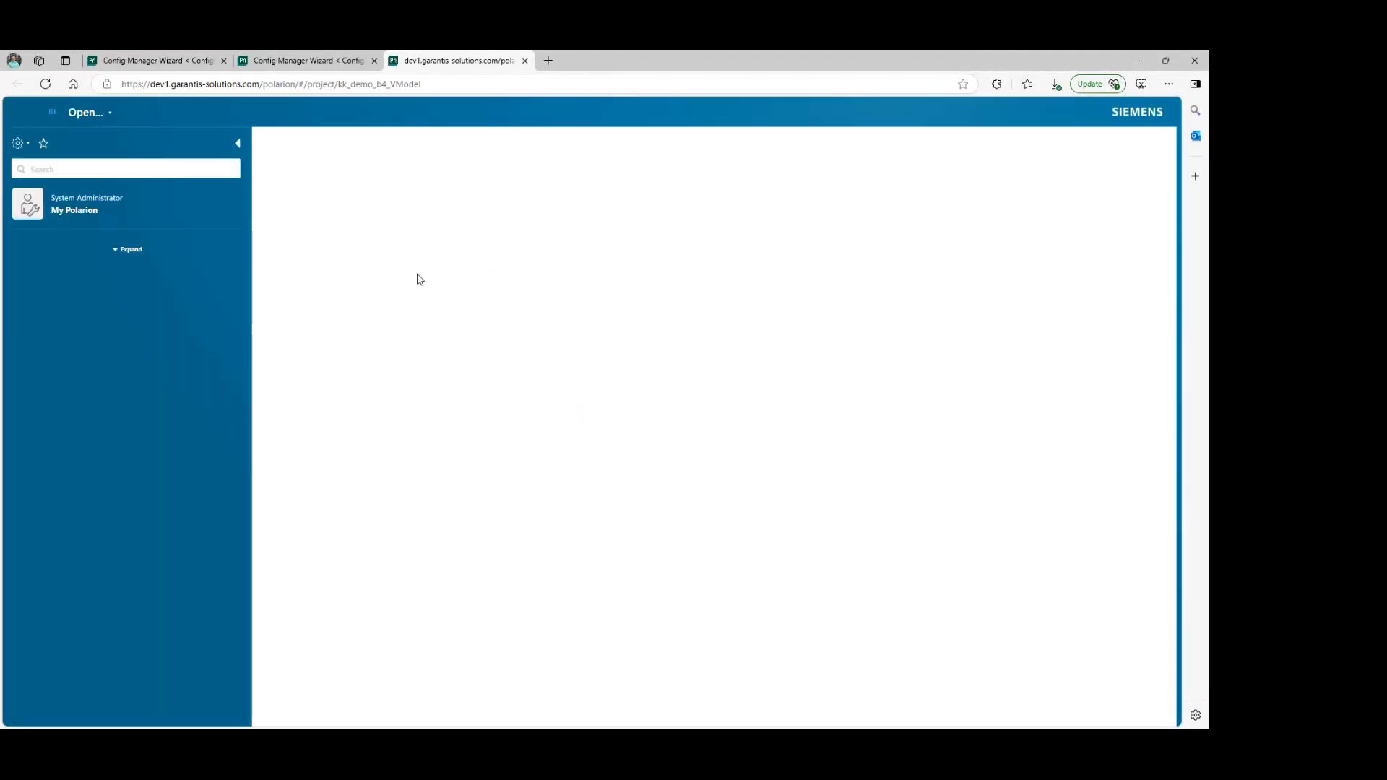
click(10, 462)
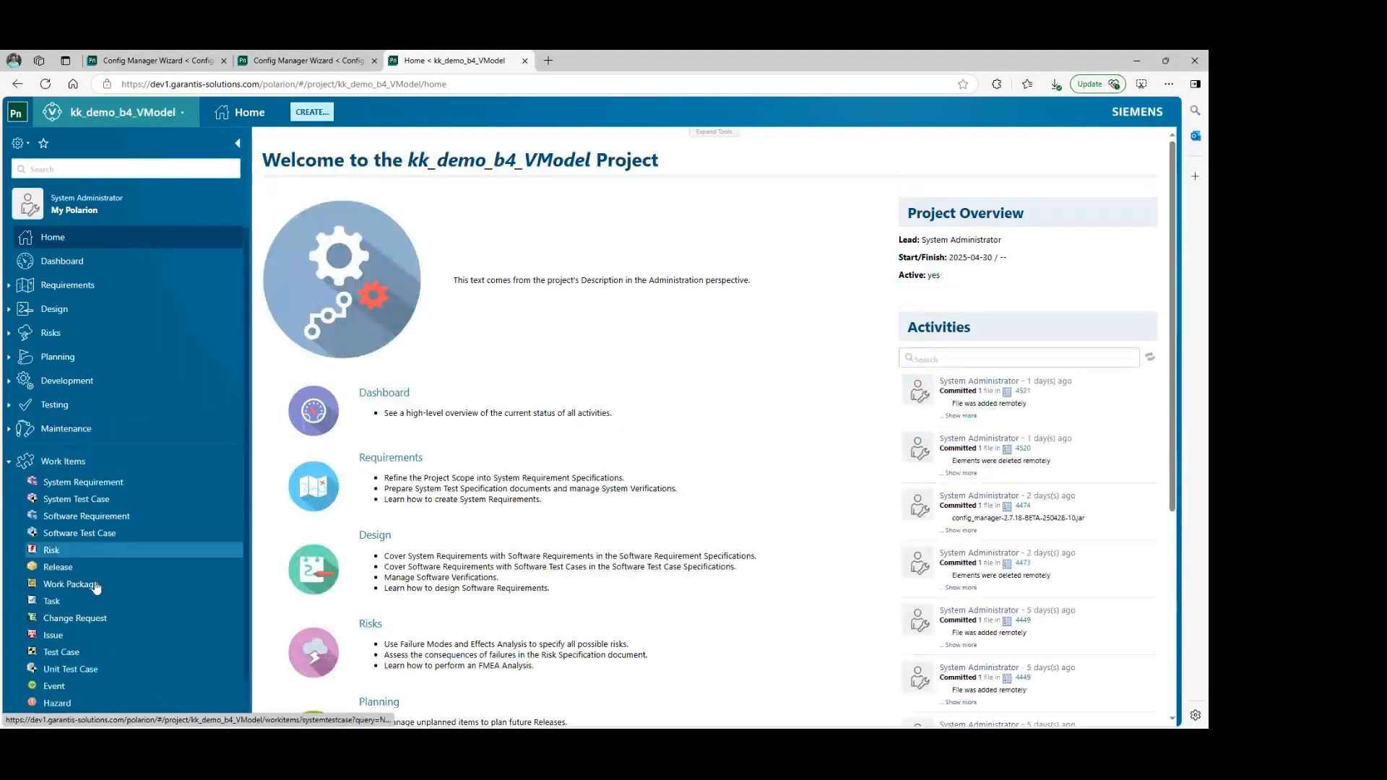
scroll(96, 588, down, 1)
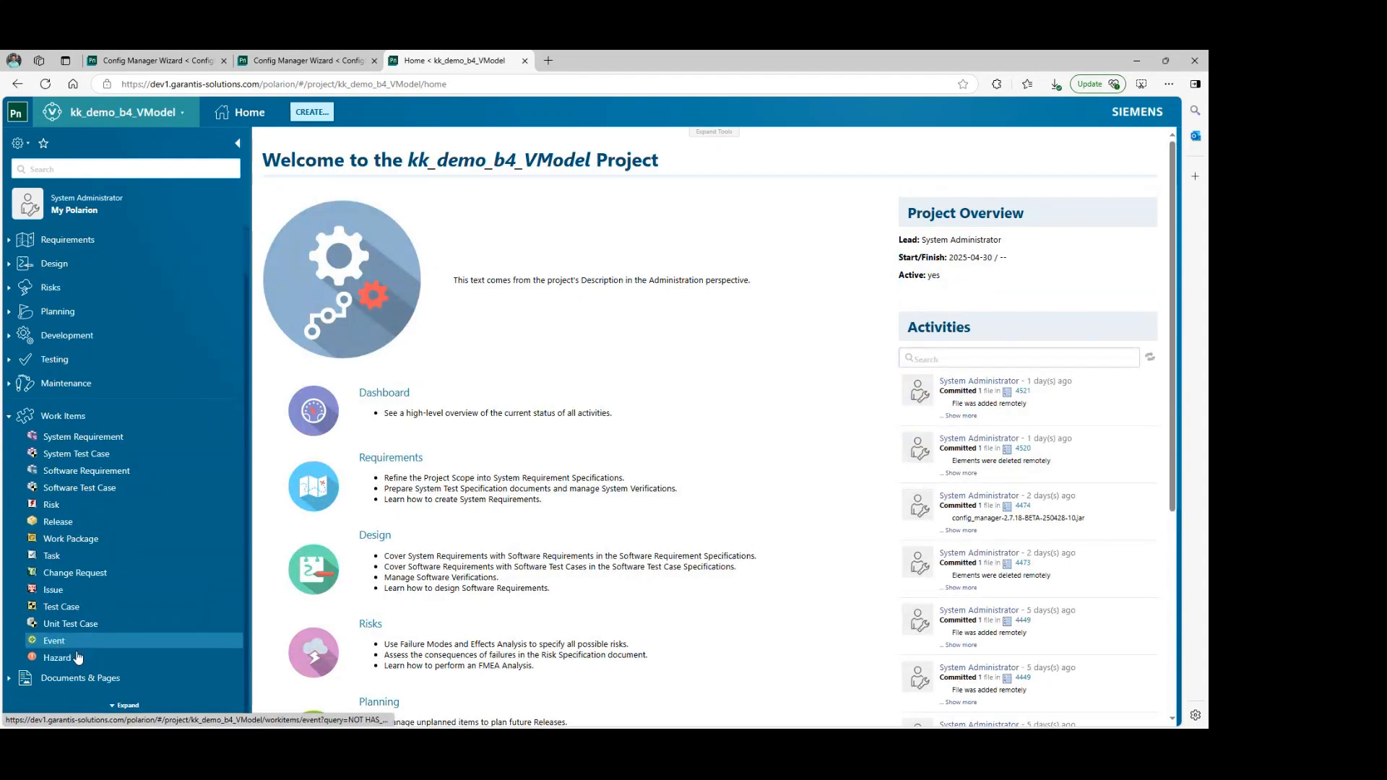
Create an Event work item titled "event 1" in kk_demo_b4_VModel, save it, and open its Country field for editing.
click(60, 641)
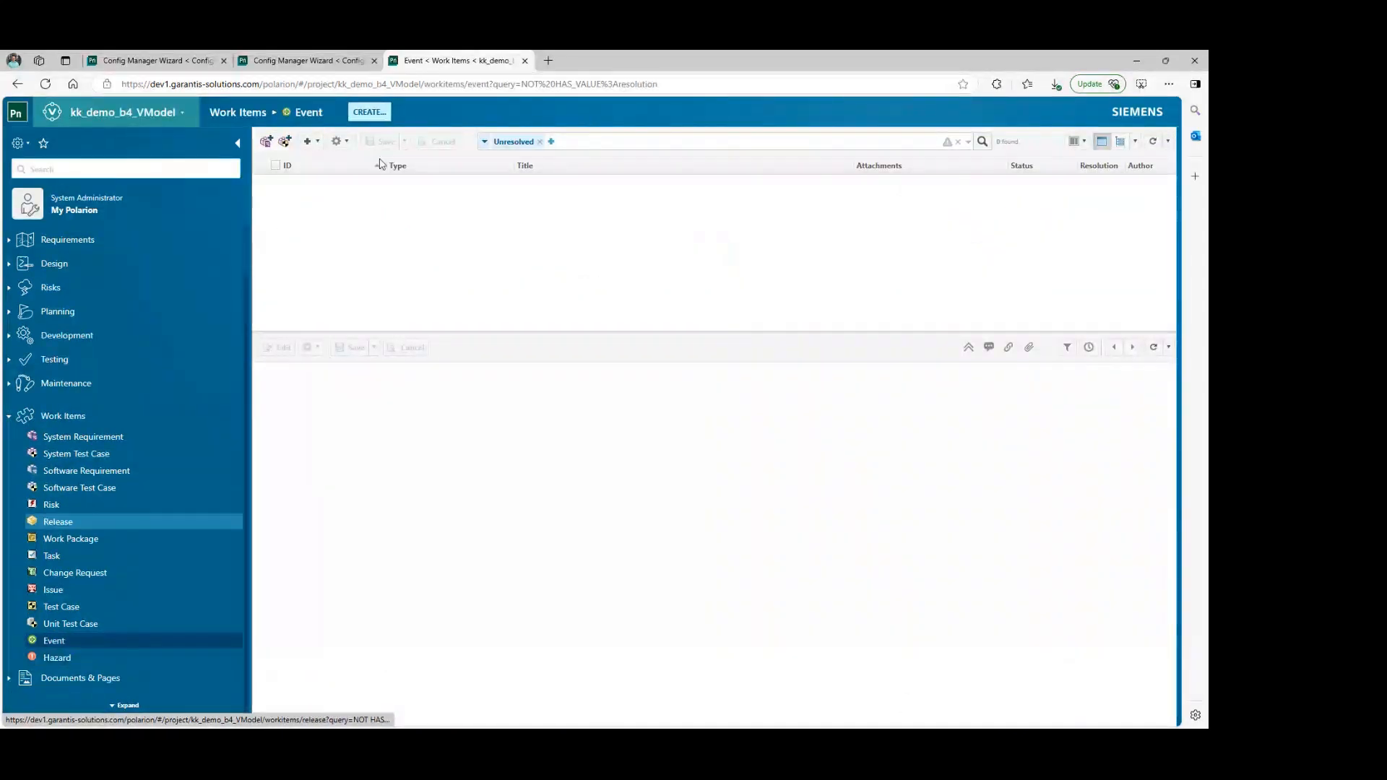
click(319, 143)
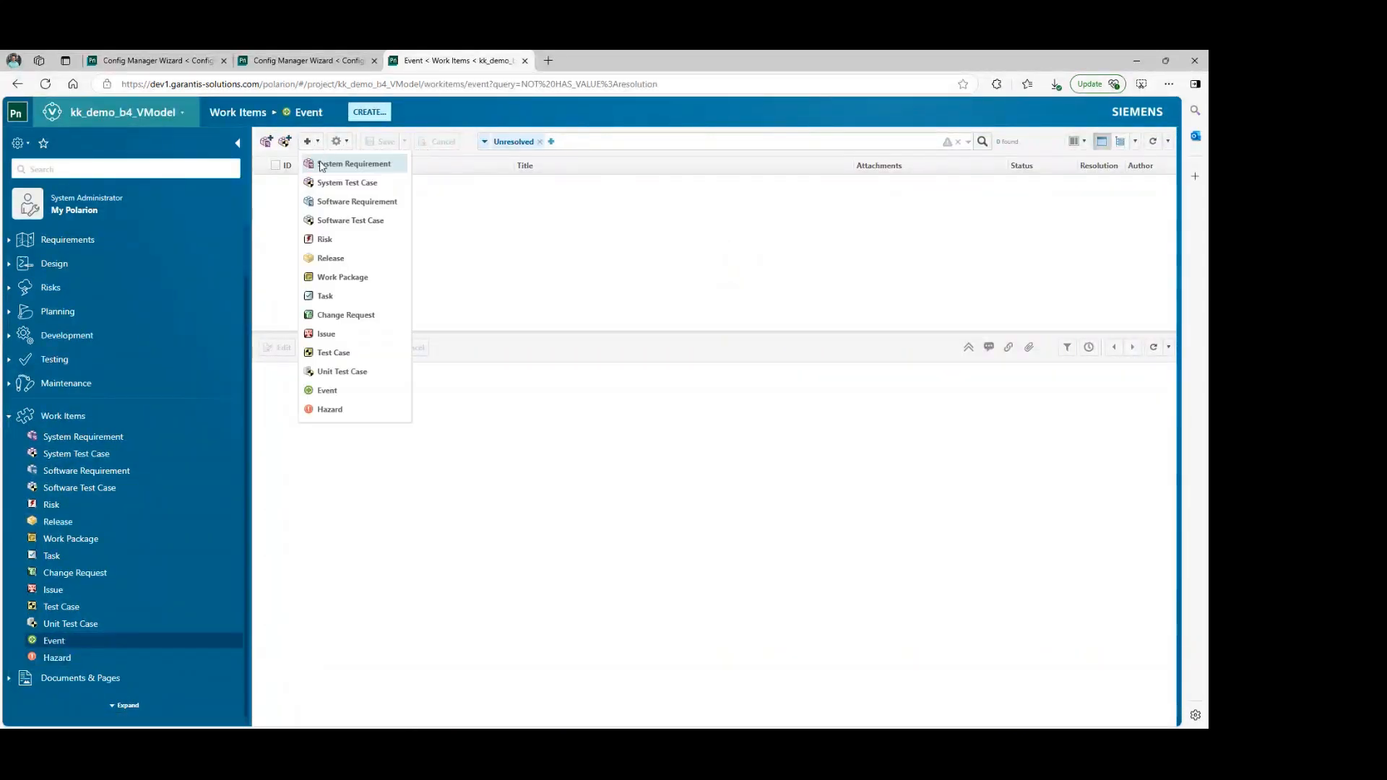
click(327, 390)
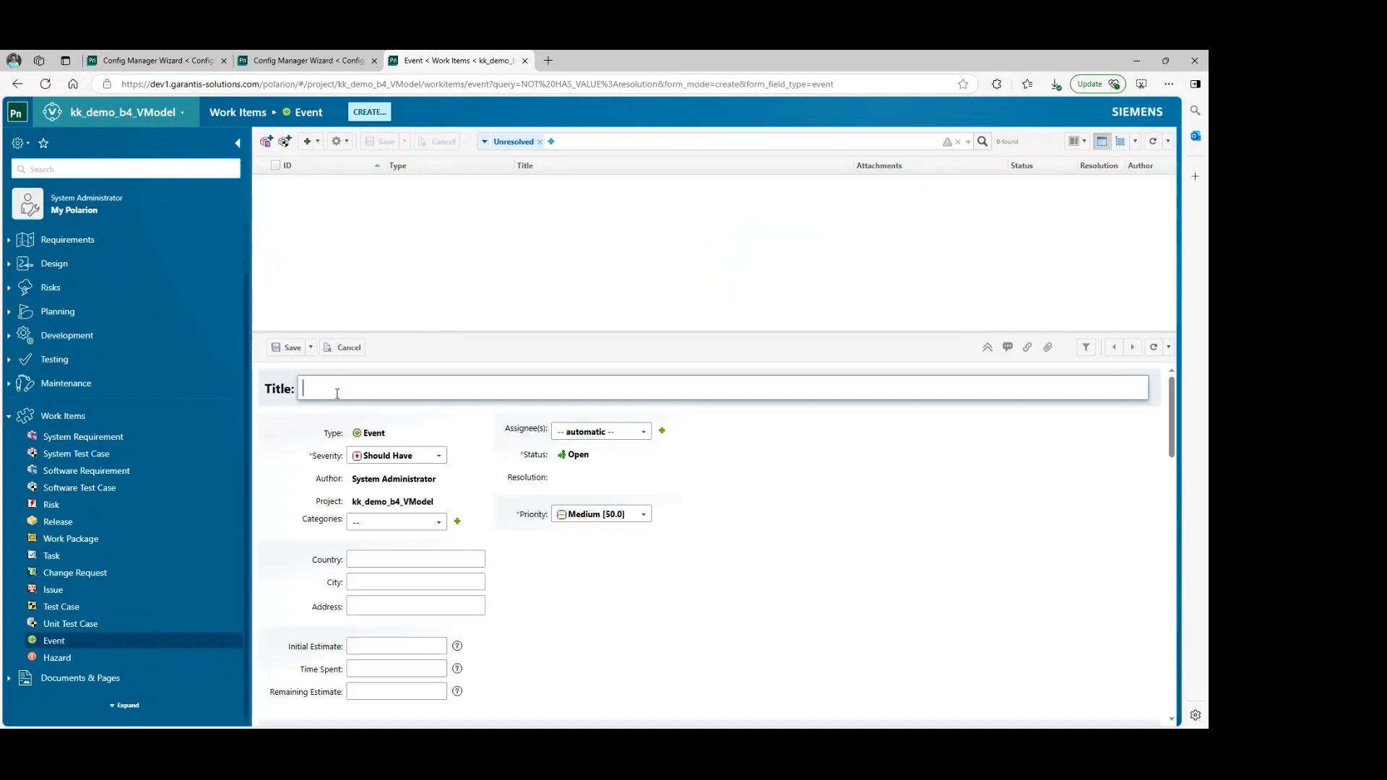
text(event 1)
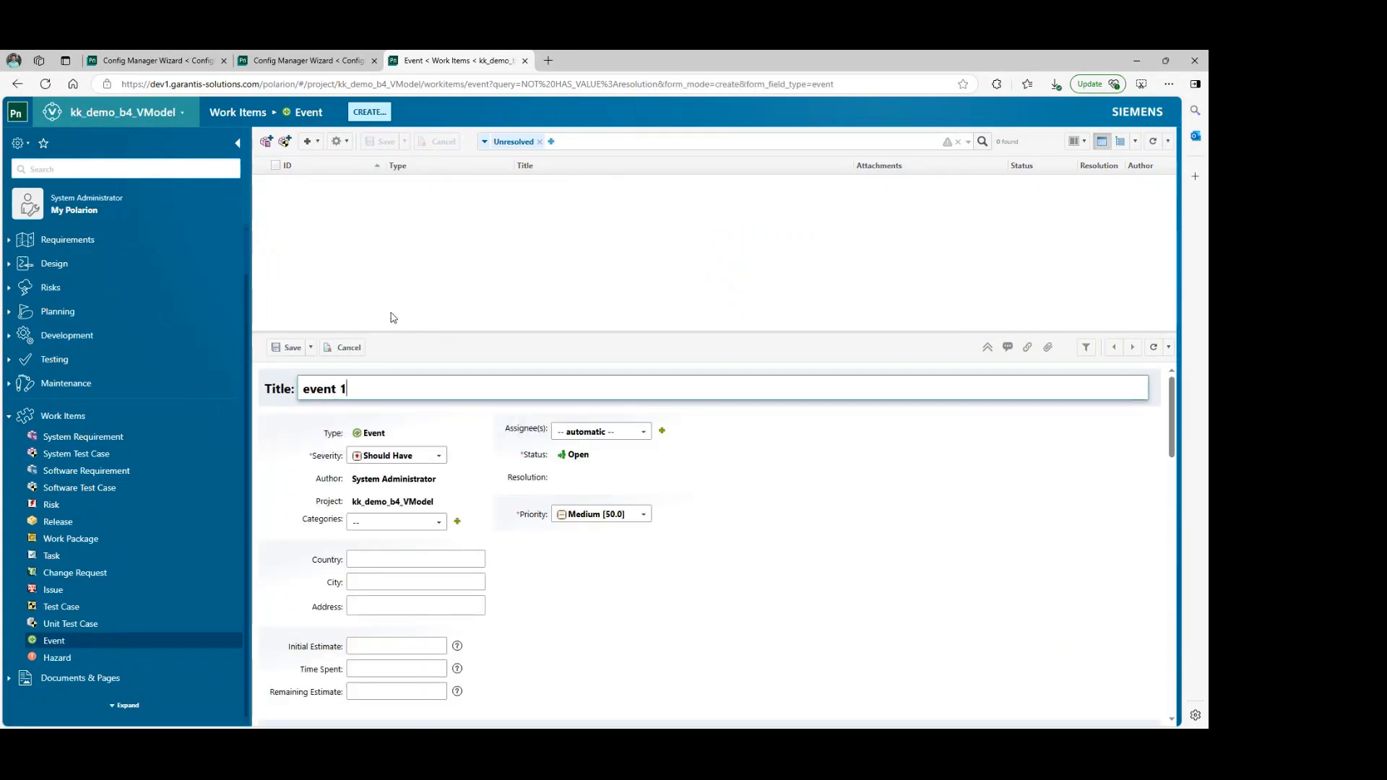
click(288, 347)
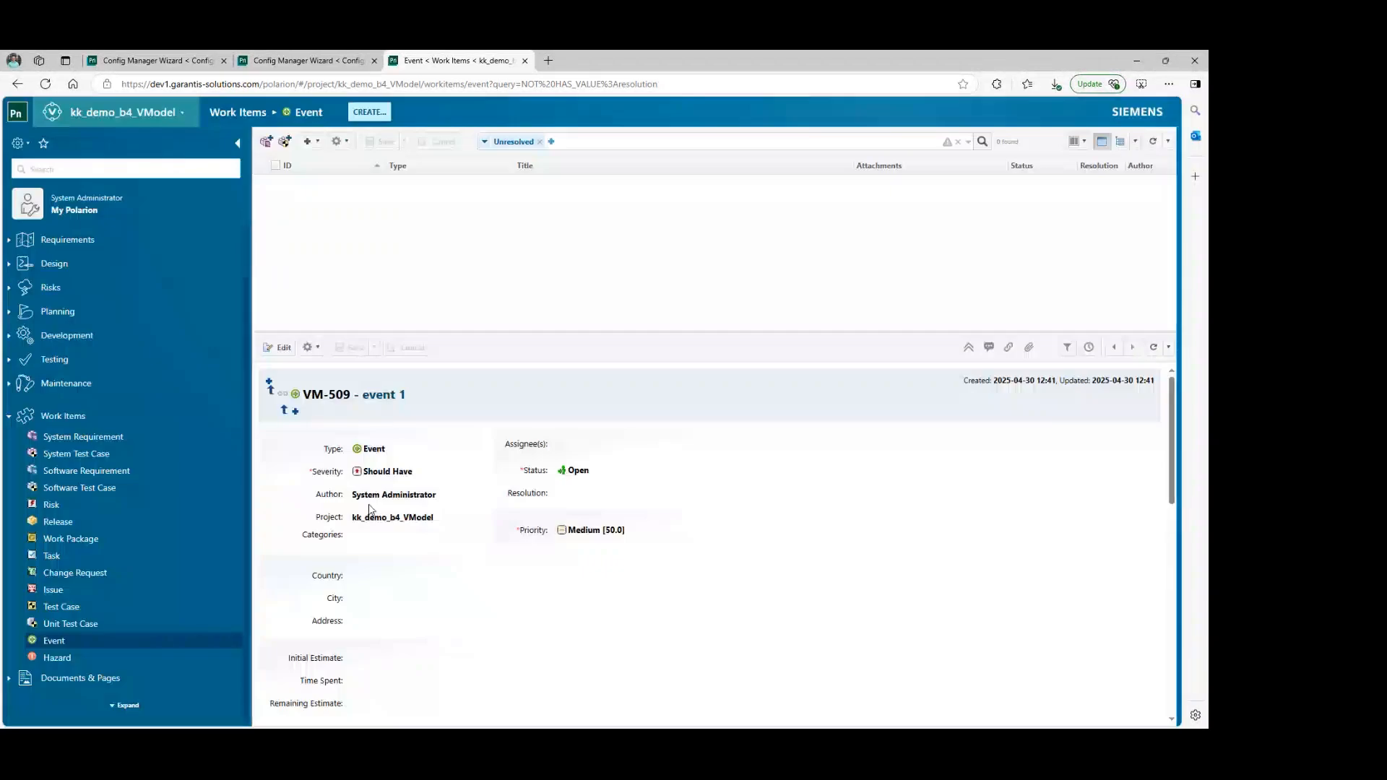
click(363, 578)
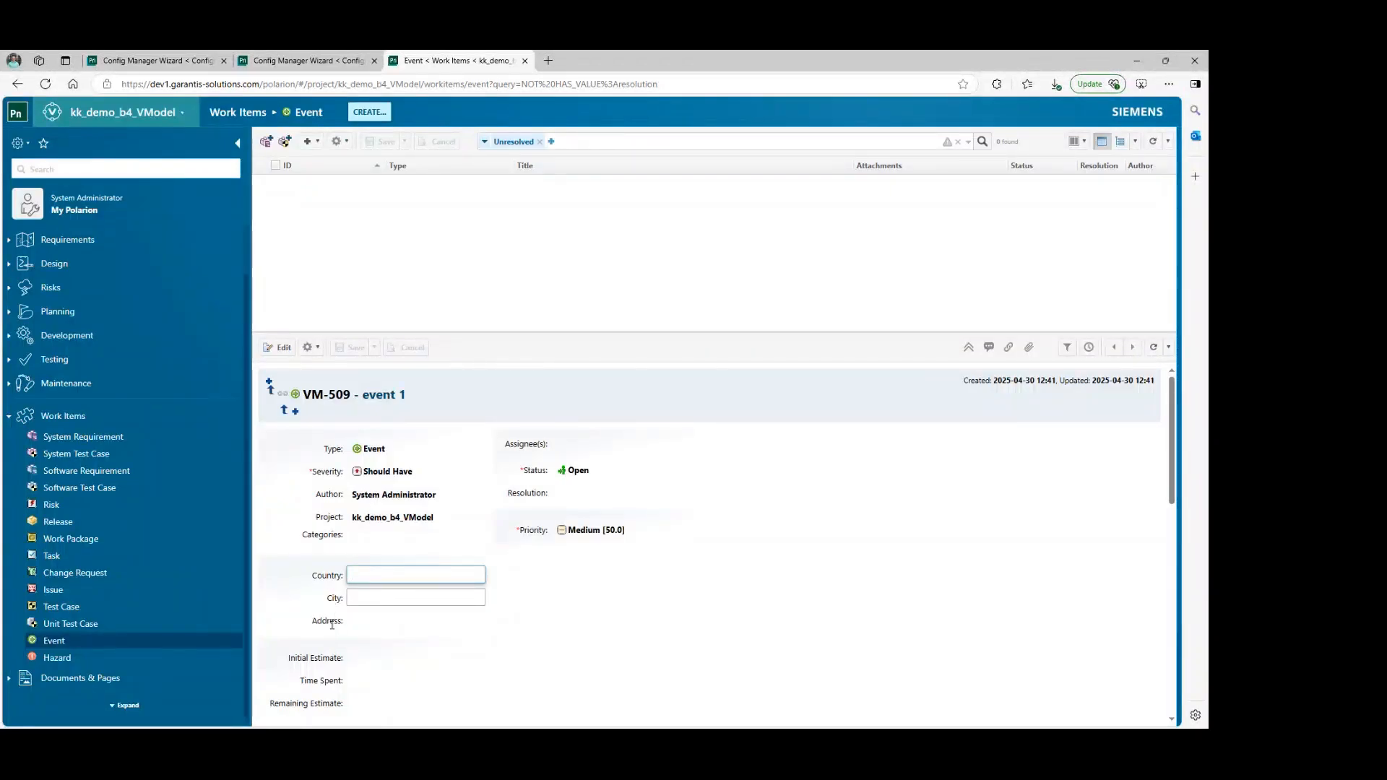
Return to the wizard's Commit stage, open the revision's LiveReport page and review its file statistics and detailed configuration changes.
click(337, 64)
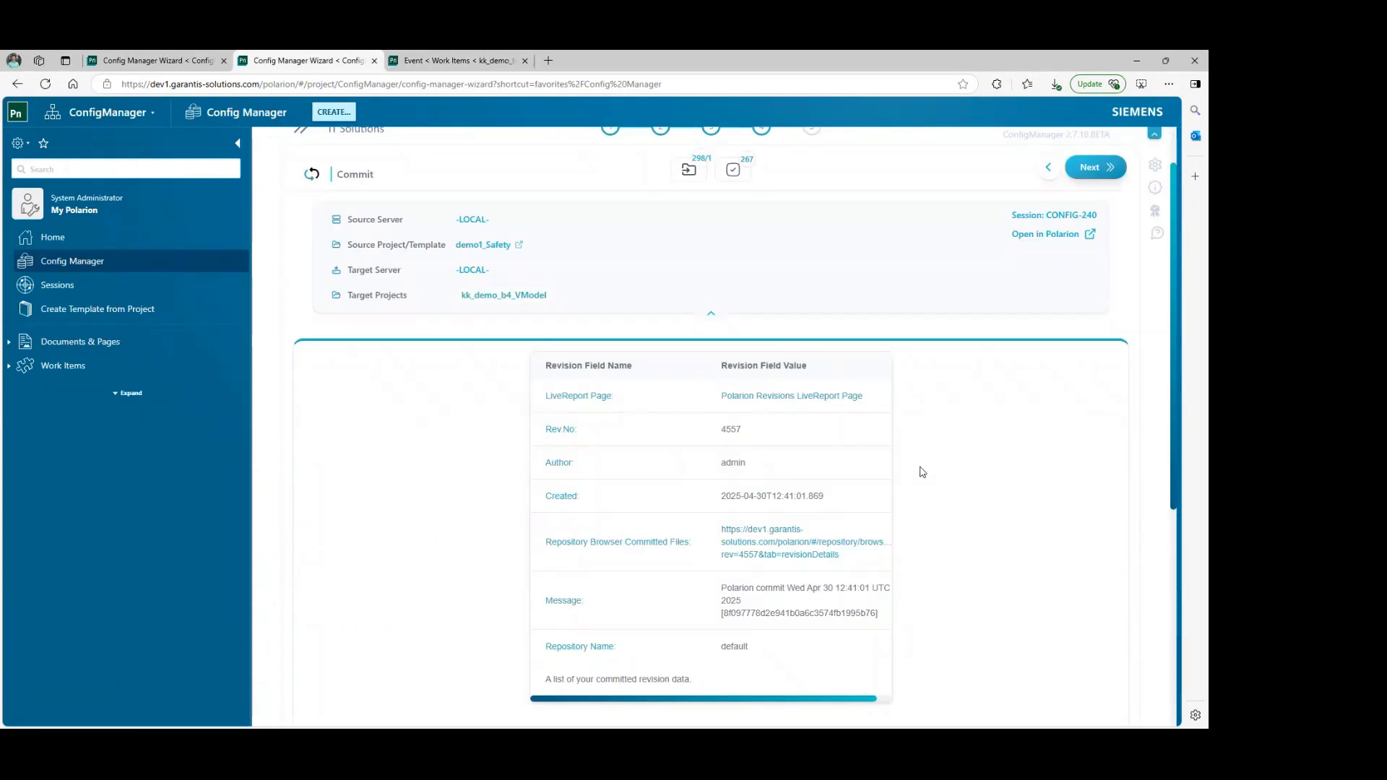
scroll(956, 470, up, 1)
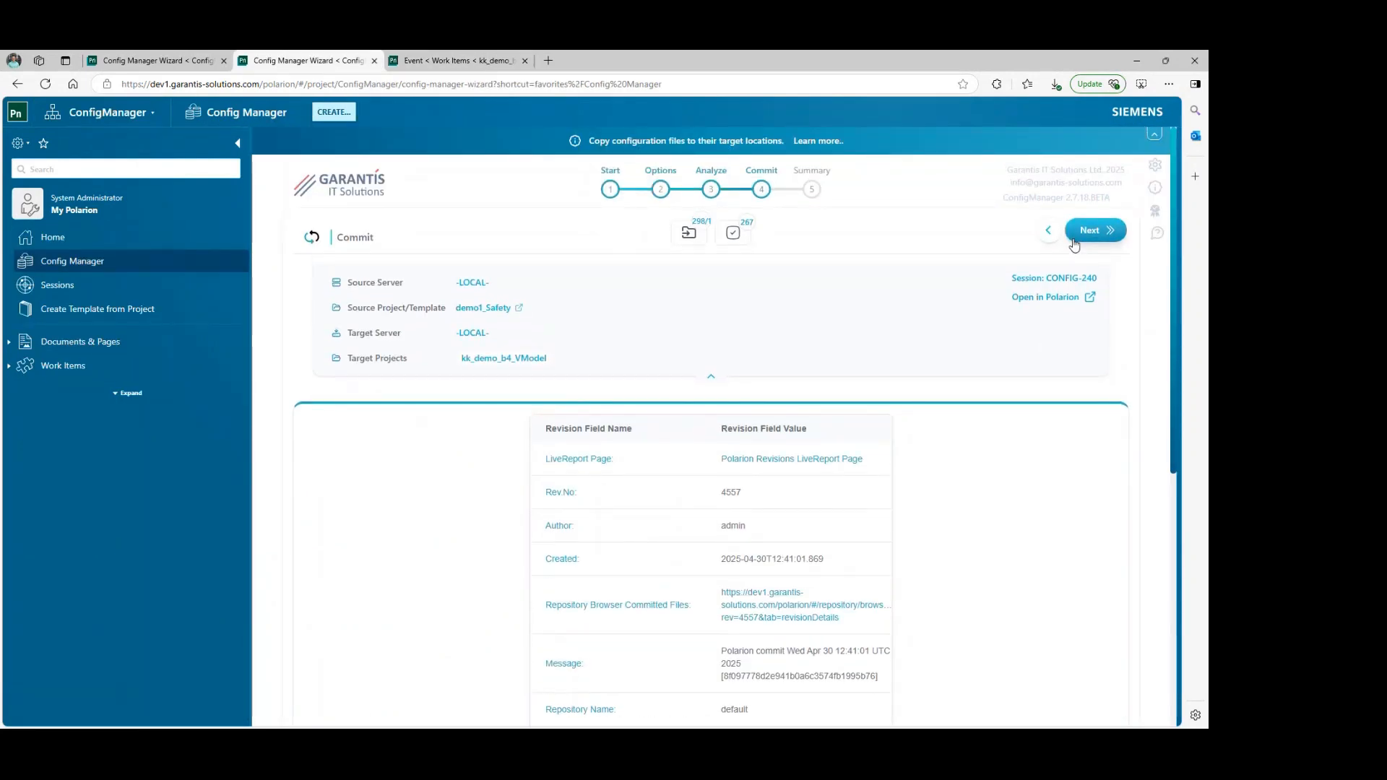
scroll(899, 468, down, 1)
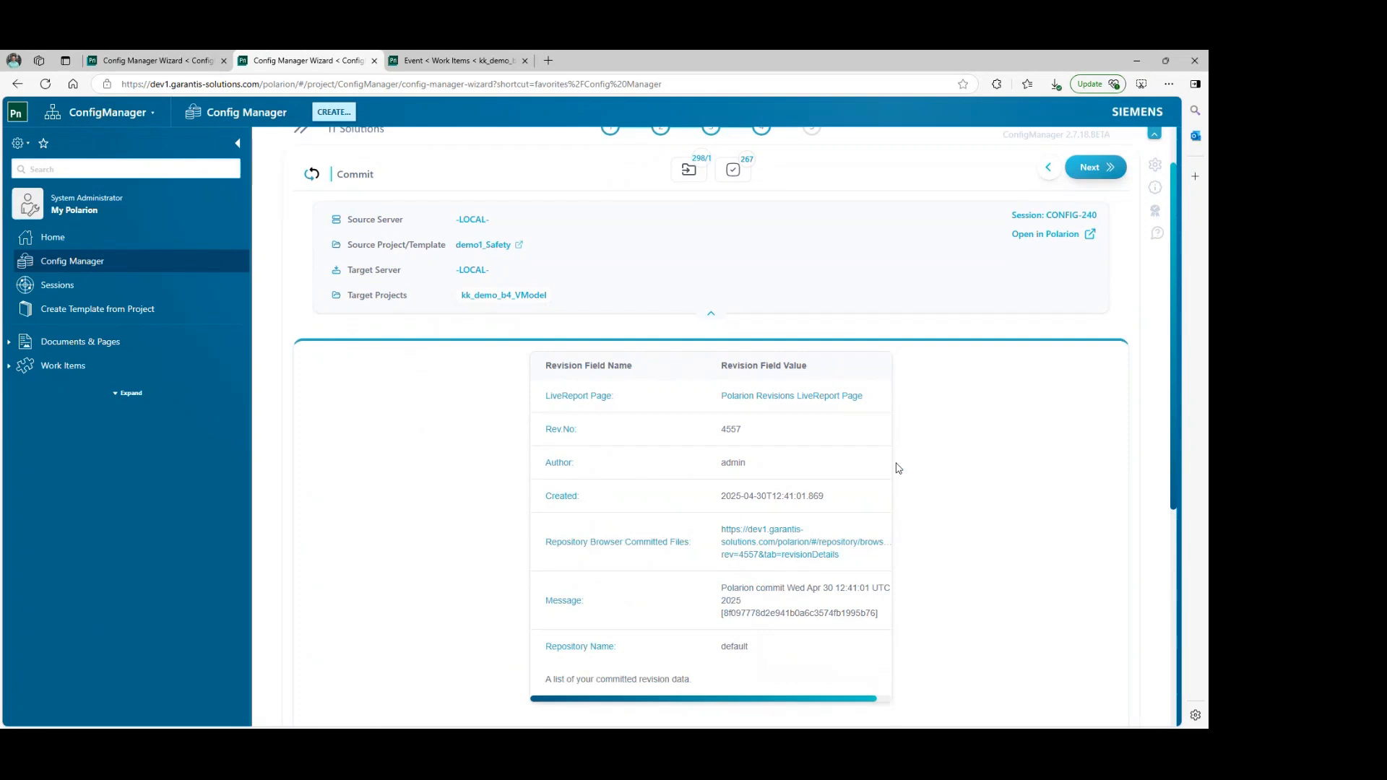
click(808, 400)
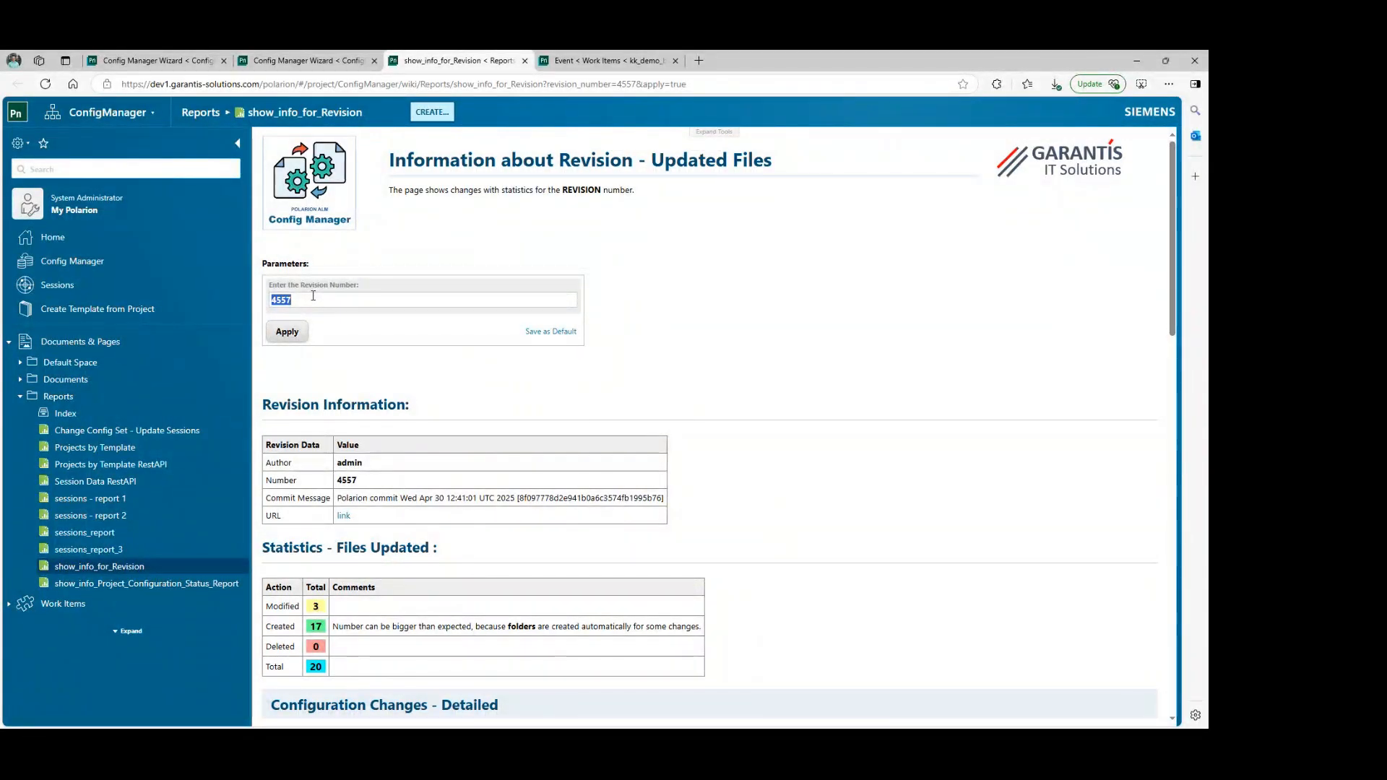
scroll(267, 391, down, 3)
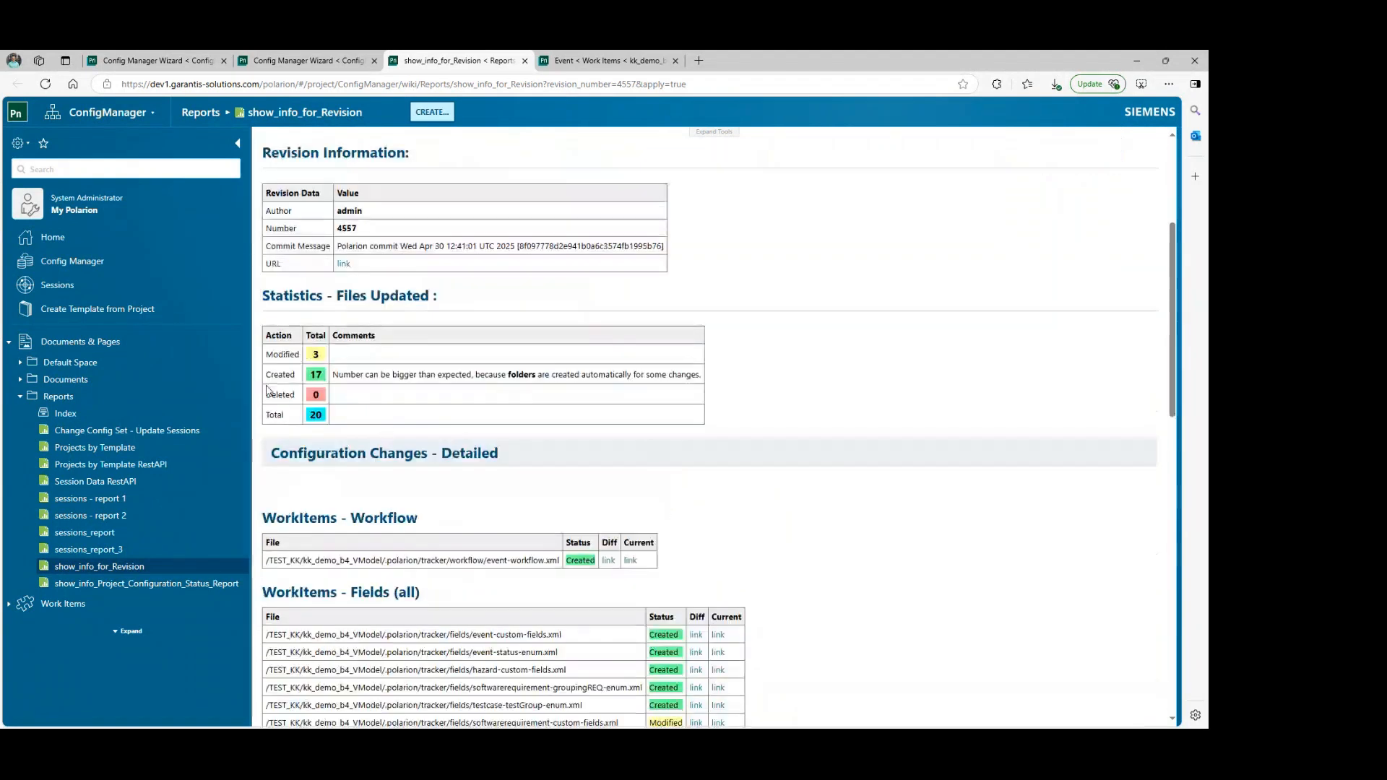
double_click(318, 376)
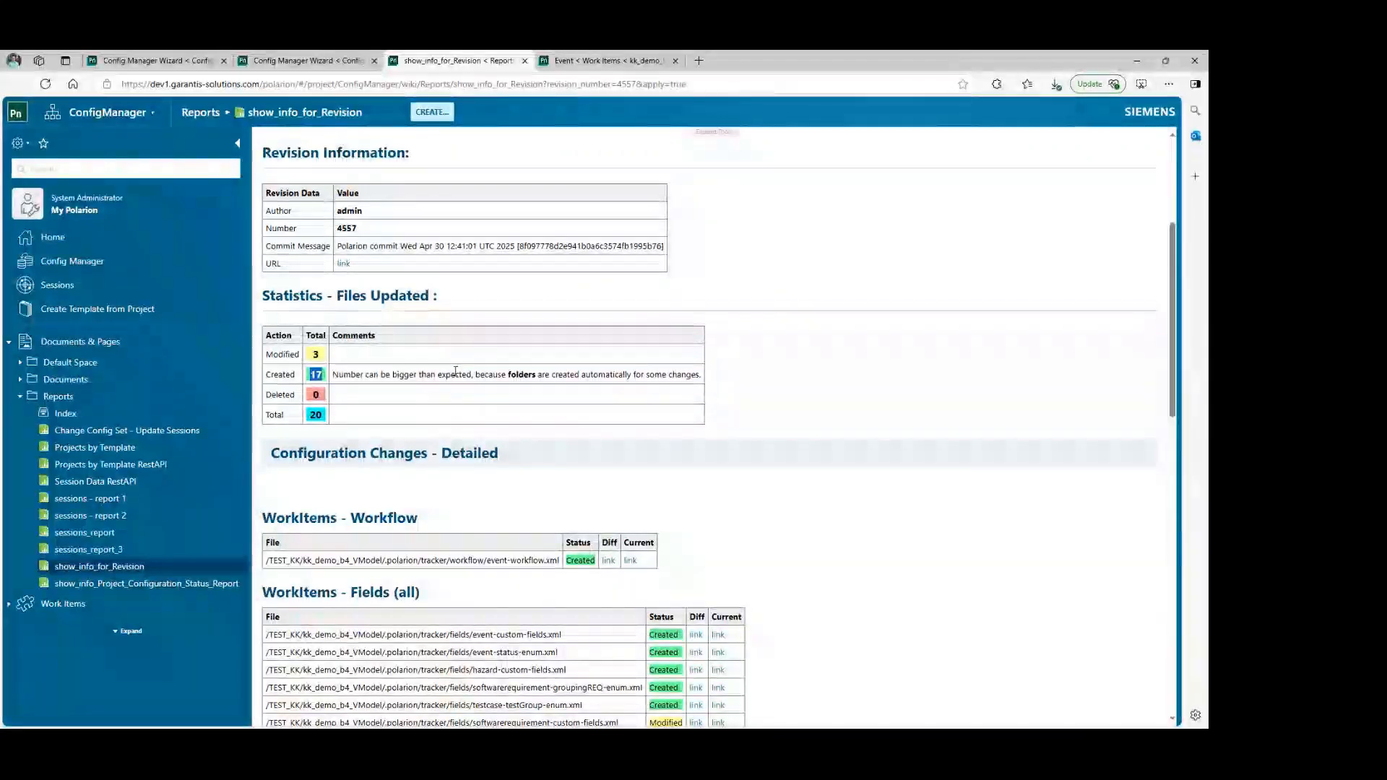
scroll(522, 400, down, 3)
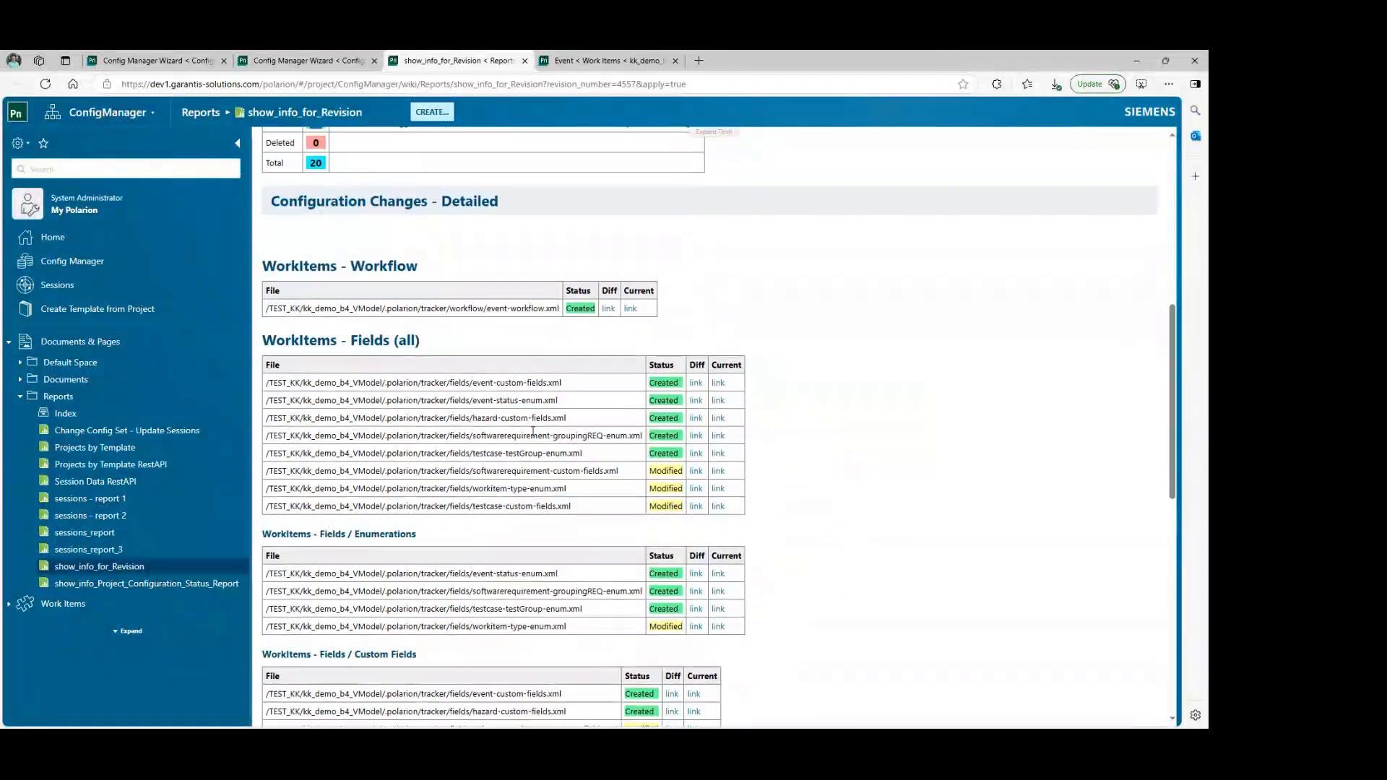
scroll(455, 396, down, 1)
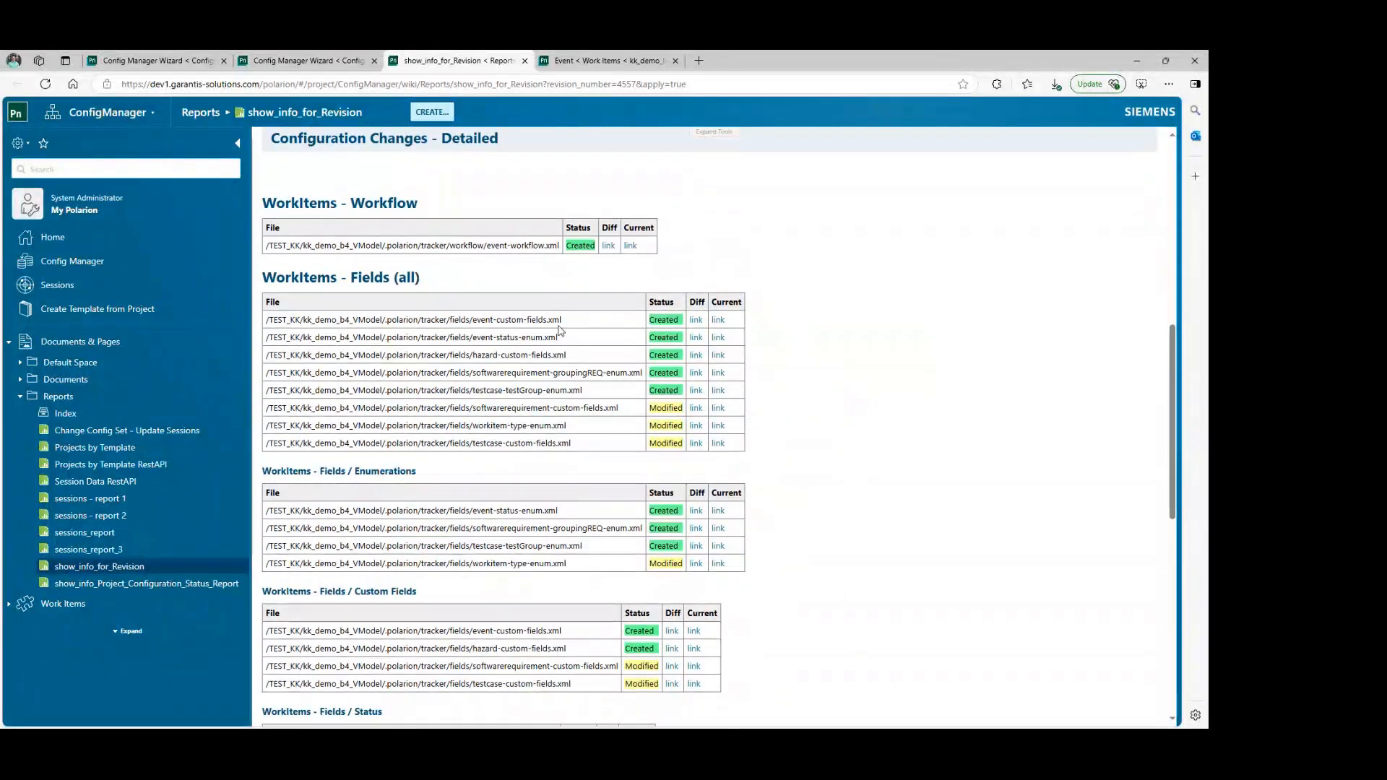
drag(481, 320, 570, 325)
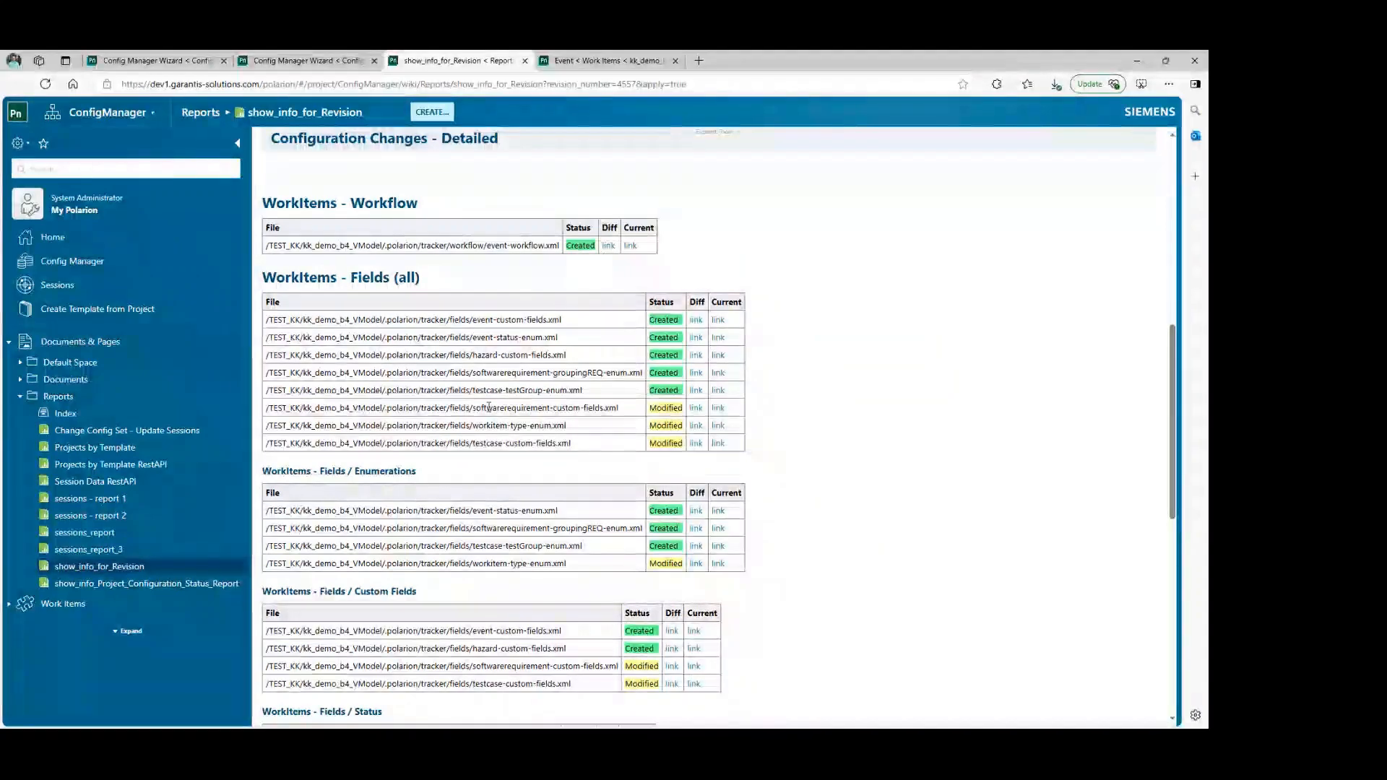
Show the differences for softwarerequirement-custom-fields.xml from WorkItems - Fields (all) and examine the added groupingREQ field line.
drag(470, 407, 616, 407)
click(661, 410)
click(693, 412)
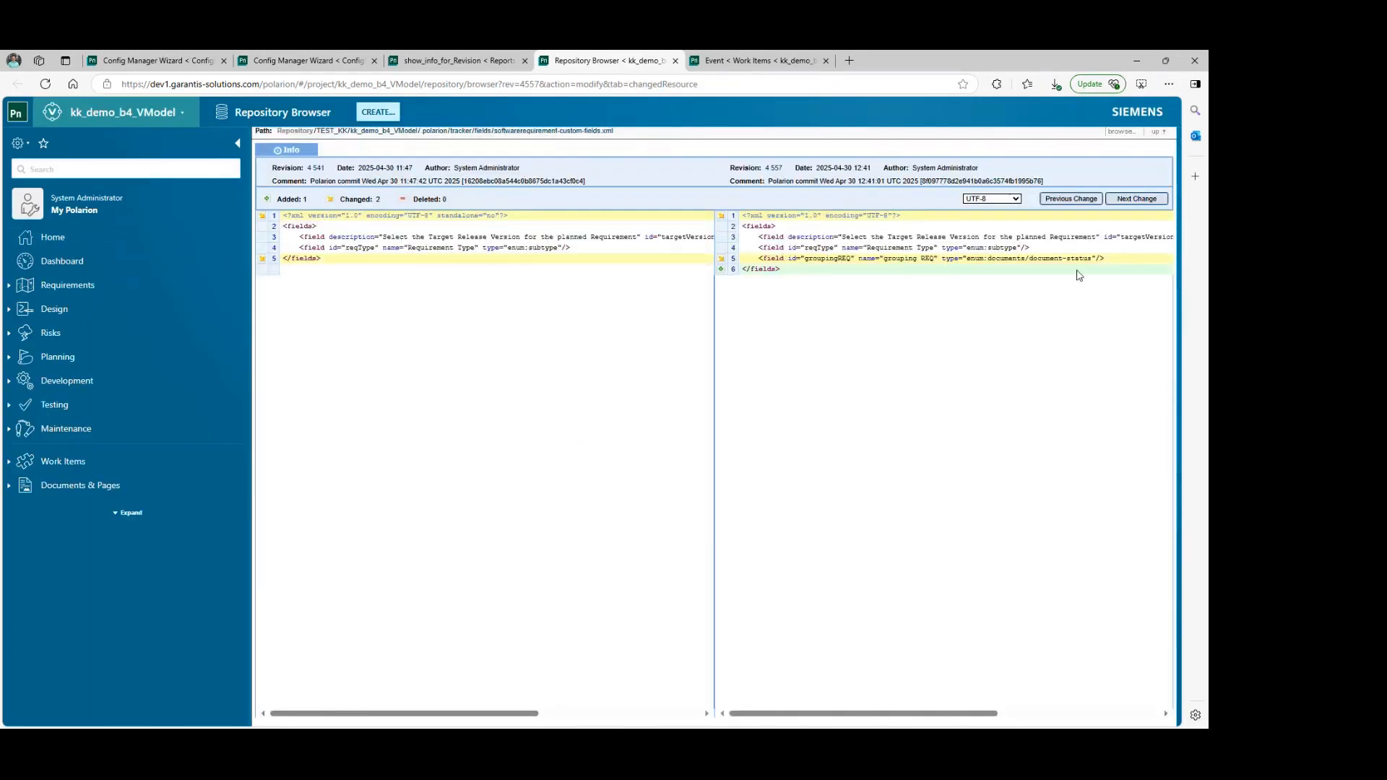
drag(1097, 263, 774, 256)
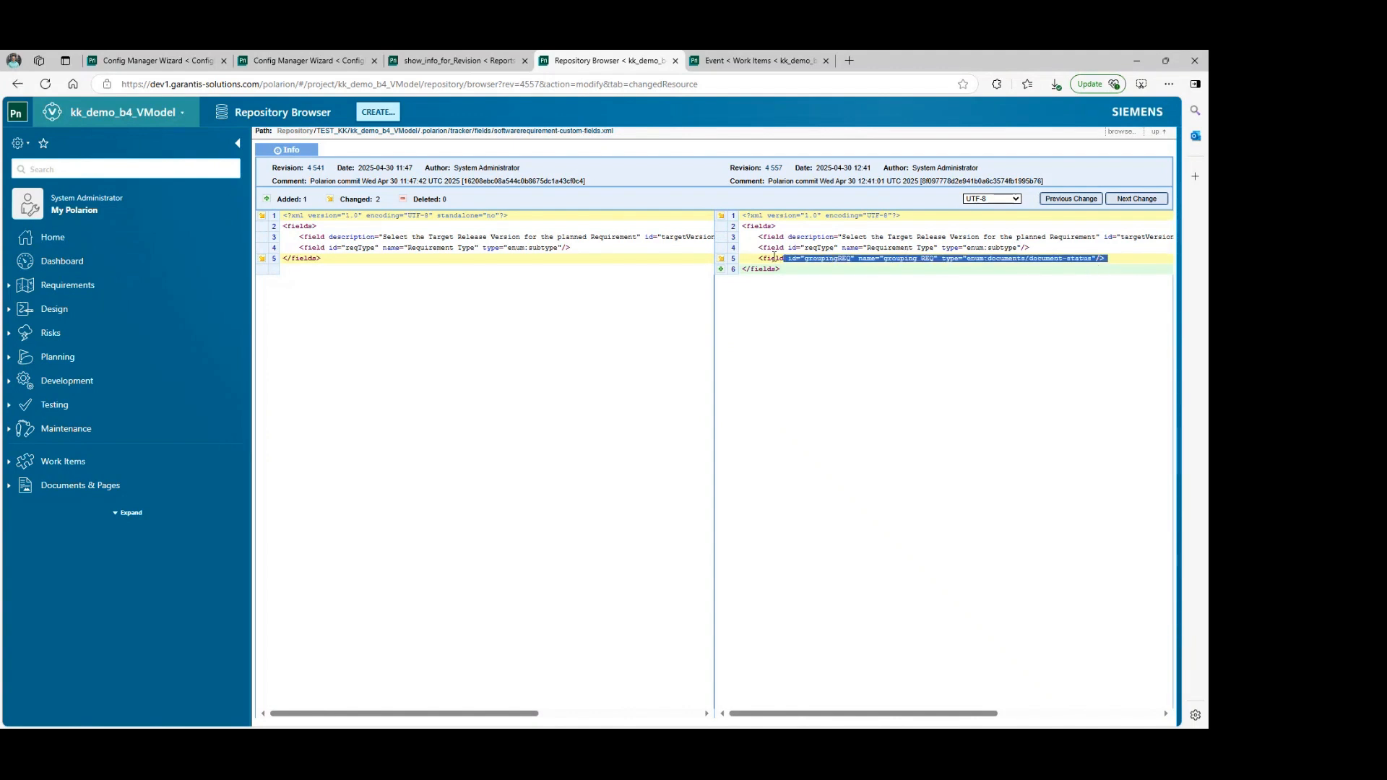
double_click(827, 258)
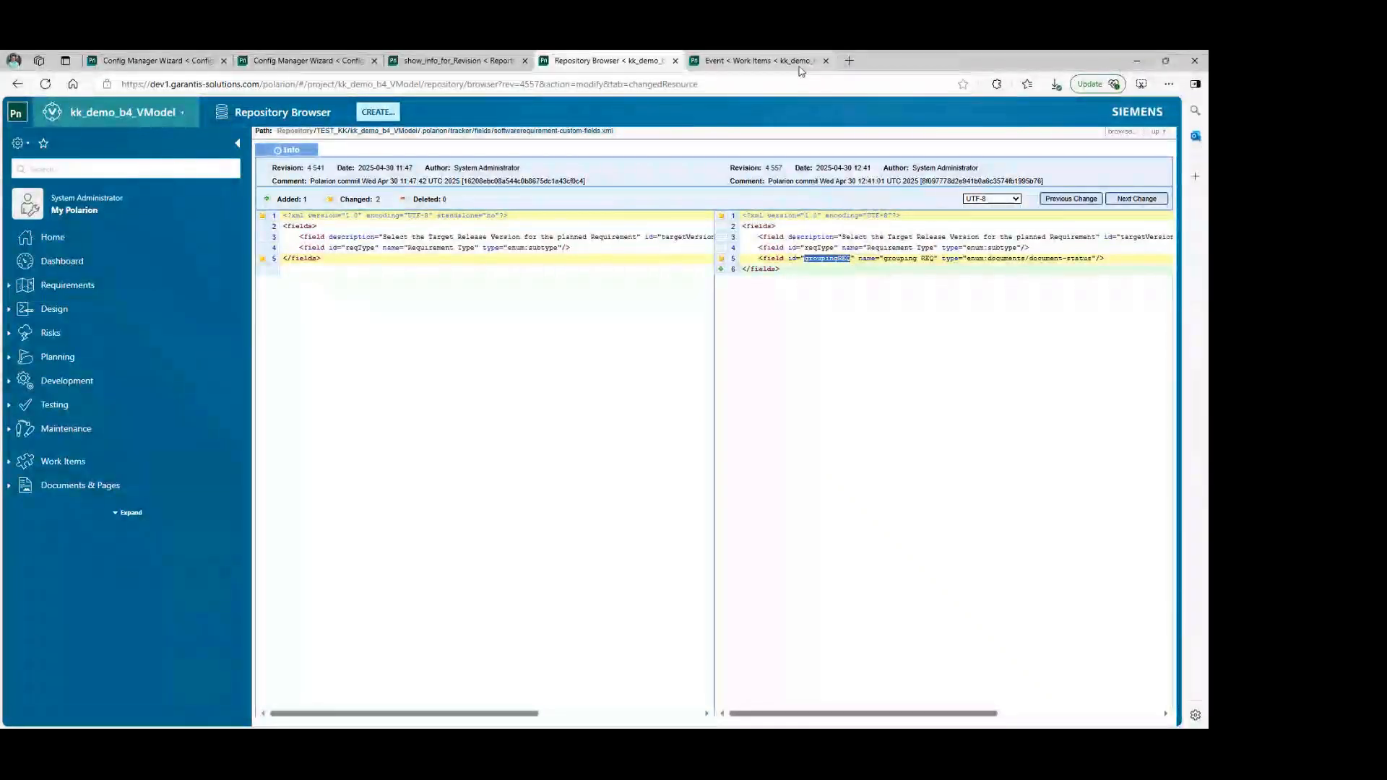
Go back to the commit's revision data, check the revision number and open the committed files in the Repository Browser.
click(442, 61)
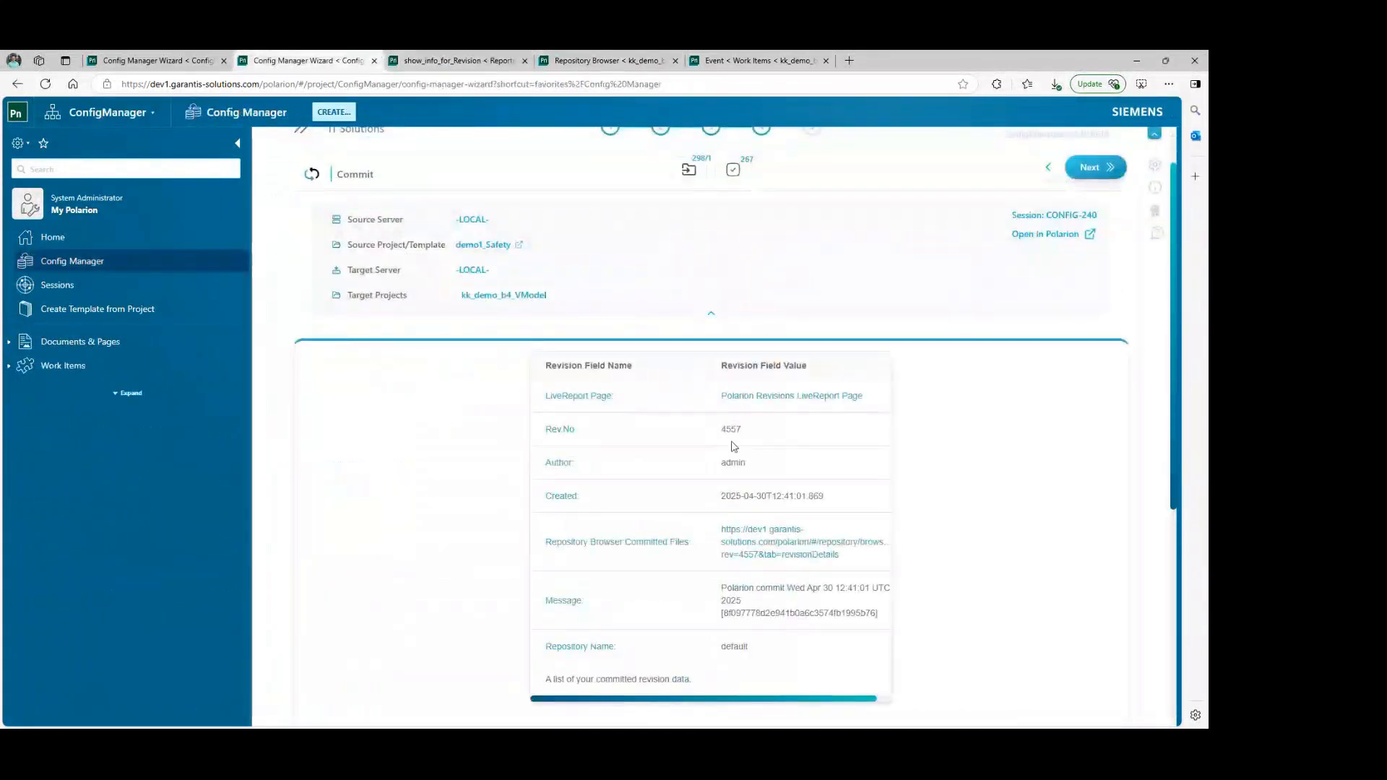
scroll(468, 424, up, 1)
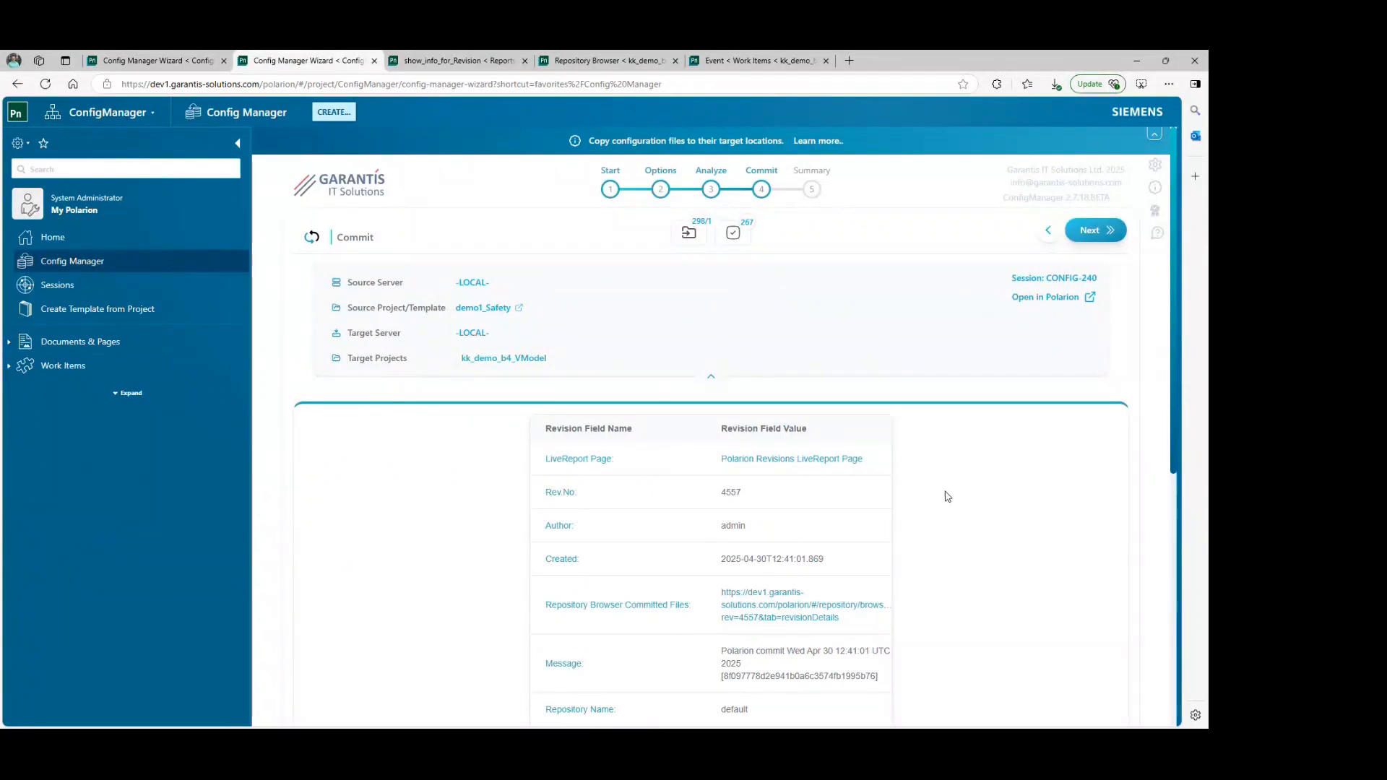
scroll(947, 496, down, 2)
double_click(740, 365)
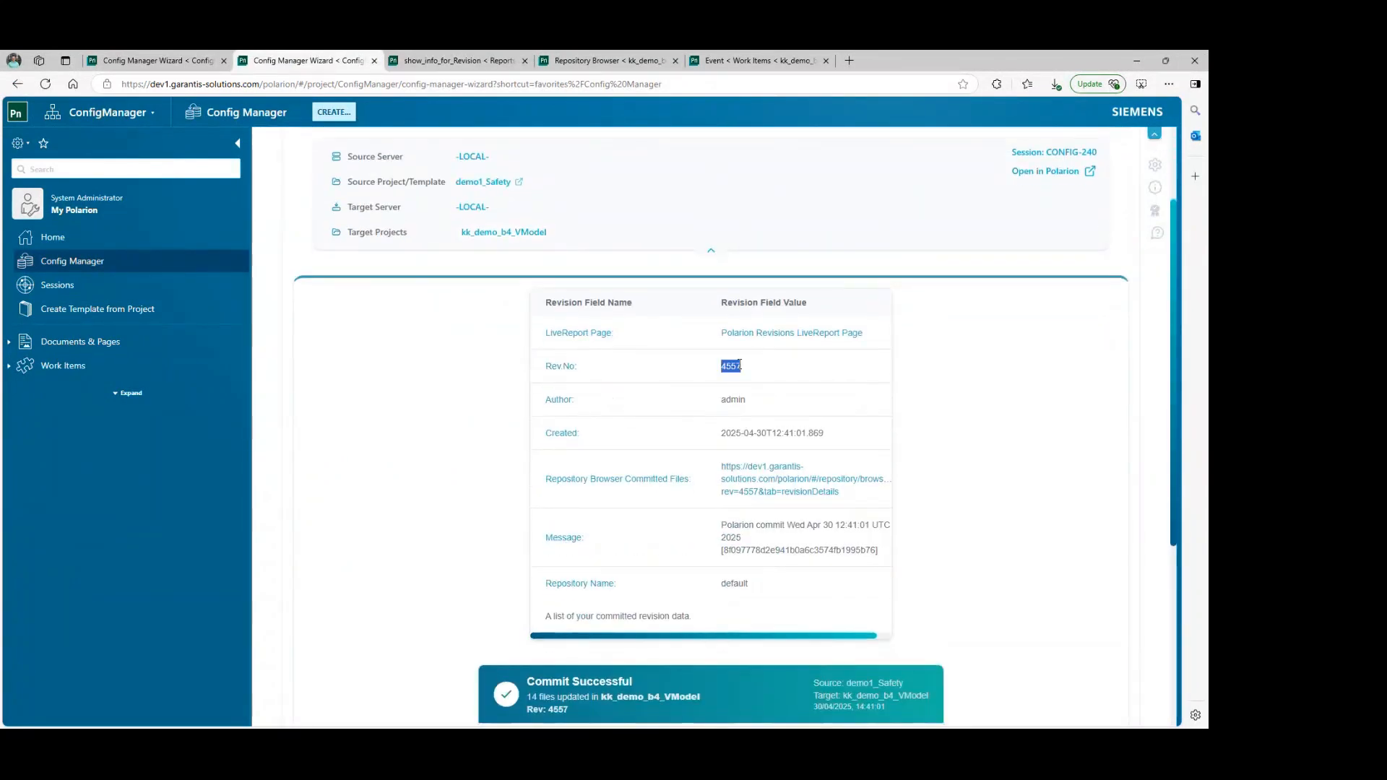
click(980, 526)
click(751, 486)
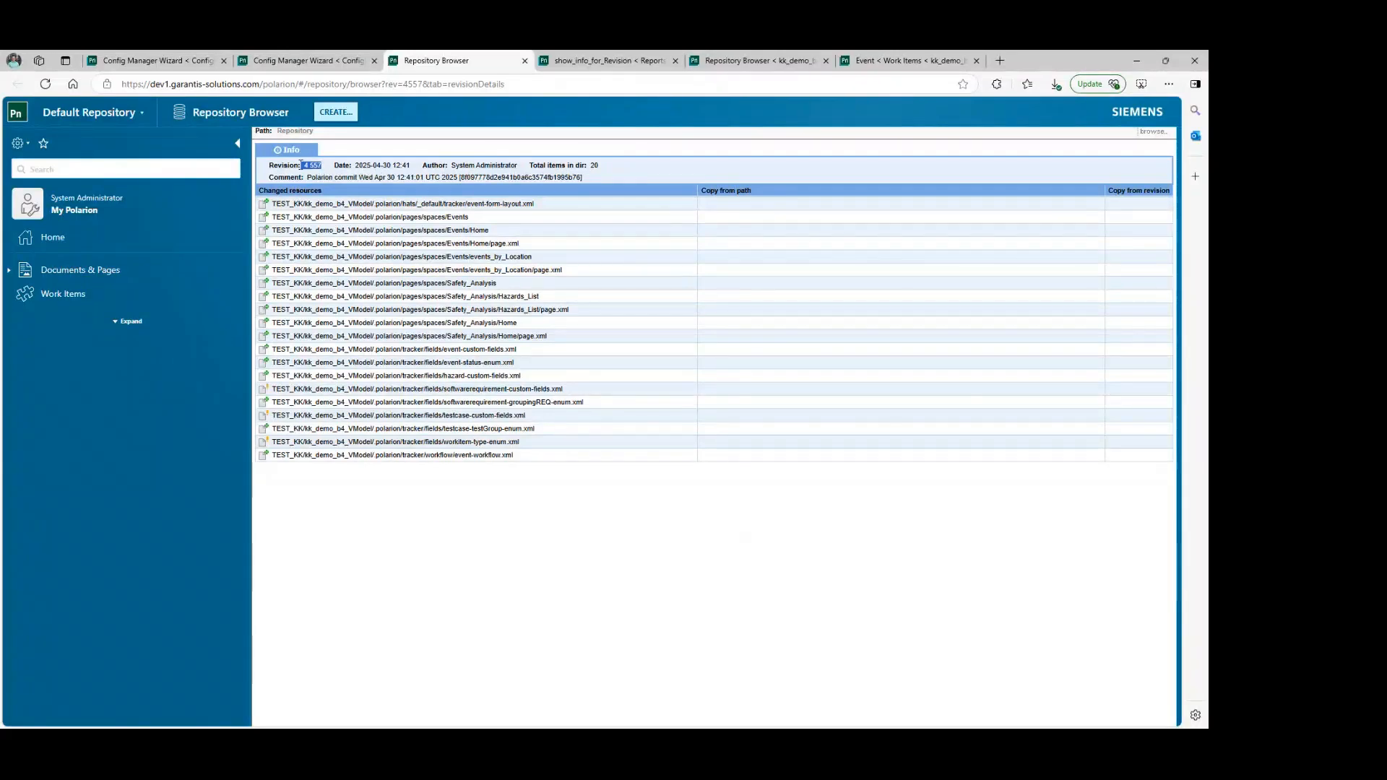
Return to the Config Manager wizard and review the Updated Files list of the commit to kk_demo_b4_VModel.
click(312, 63)
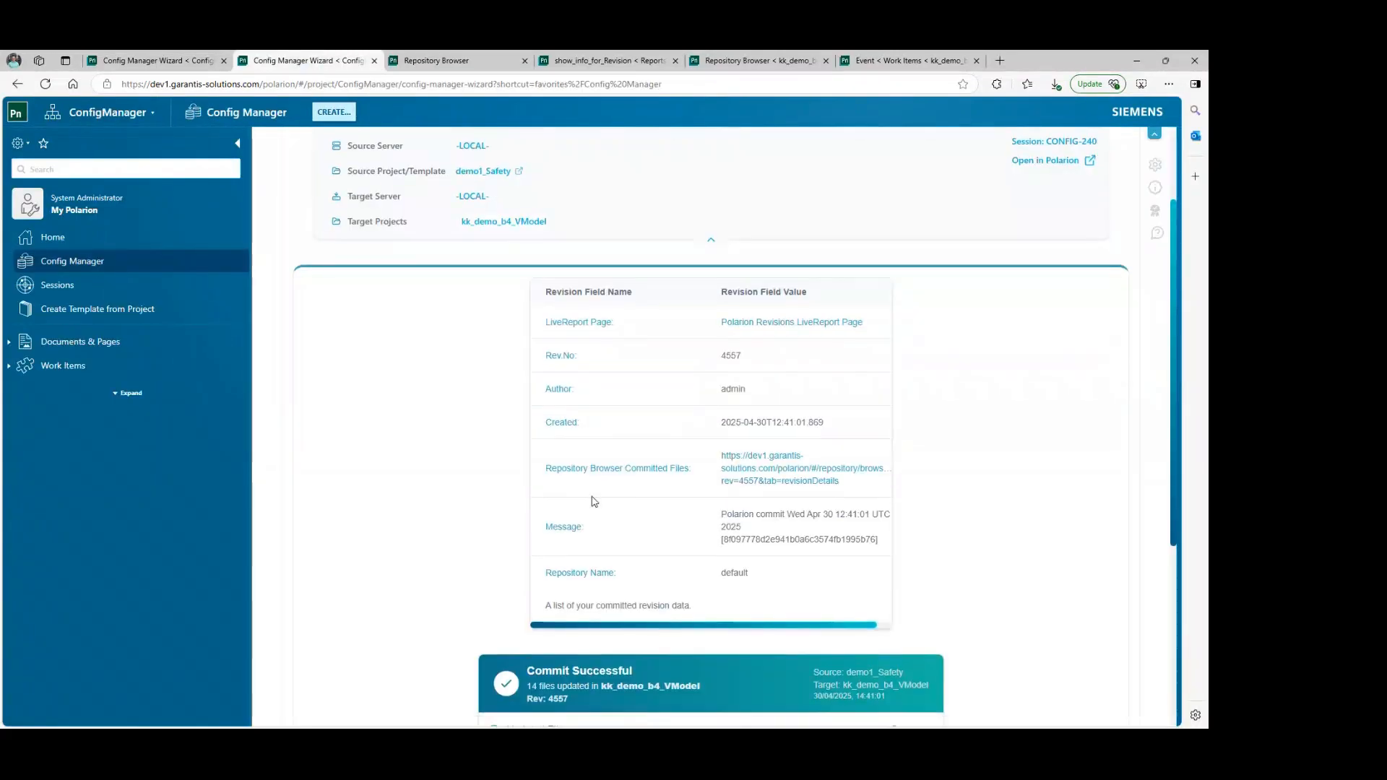
scroll(464, 527, down, 5)
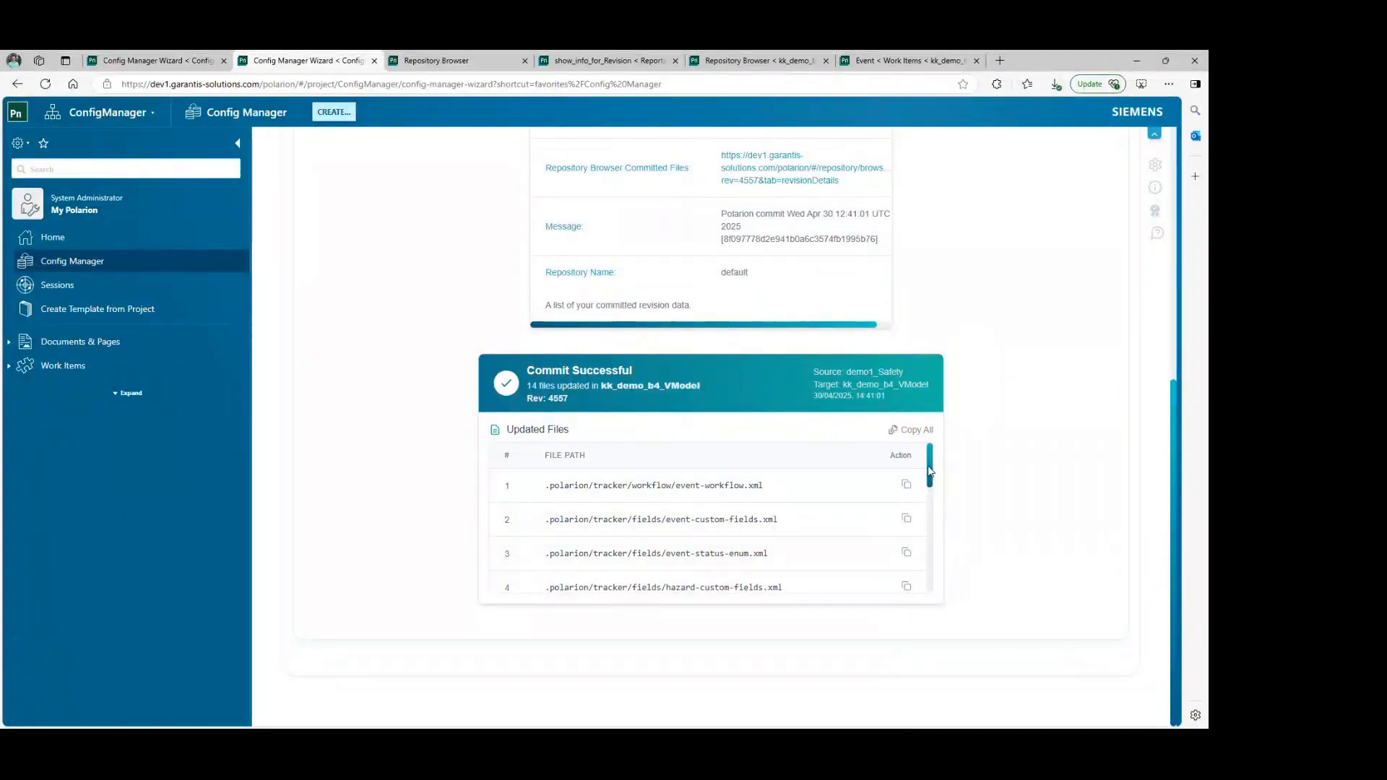
drag(930, 472, 940, 439)
scroll(962, 503, up, 7)
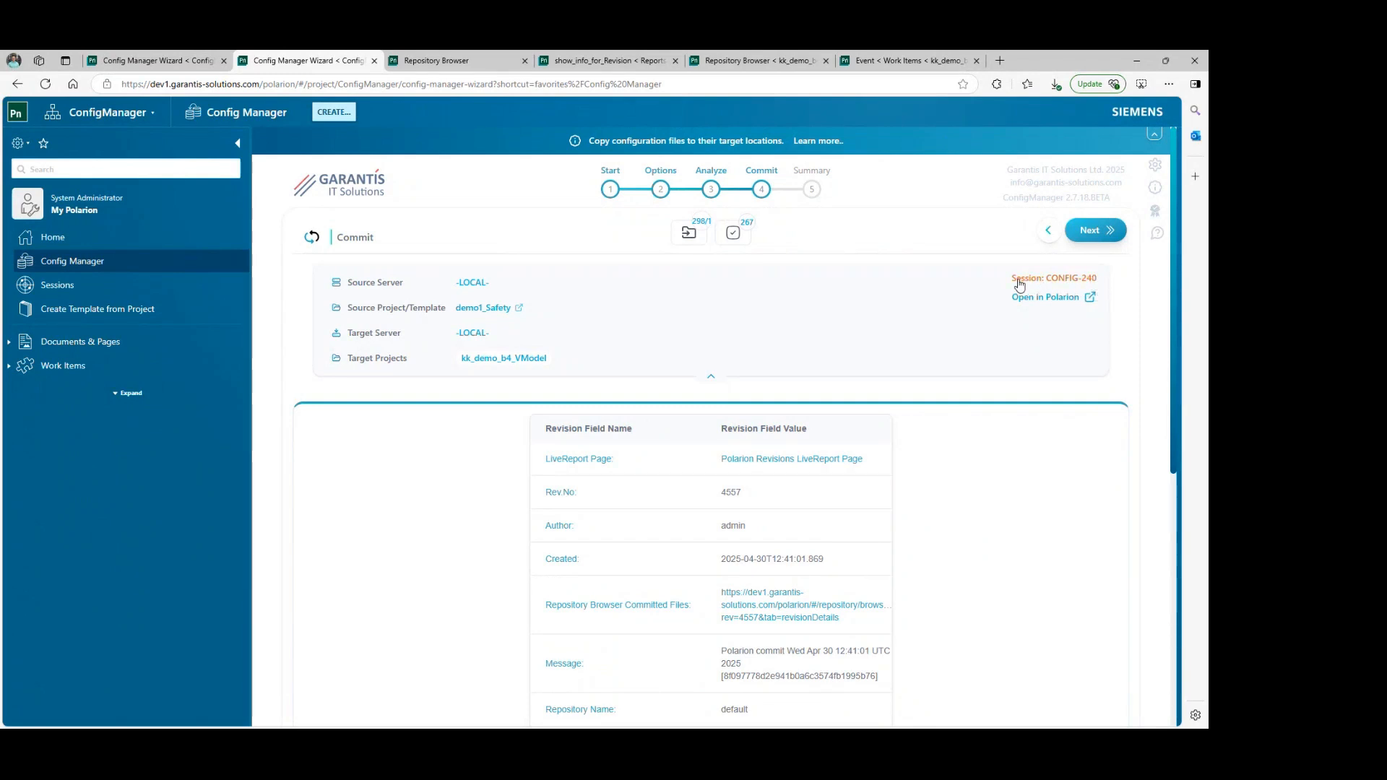
Open session CONFIG-240 in Polarion and examine its title, SVN commit data, custom fields, summary and diff report sections.
click(1074, 303)
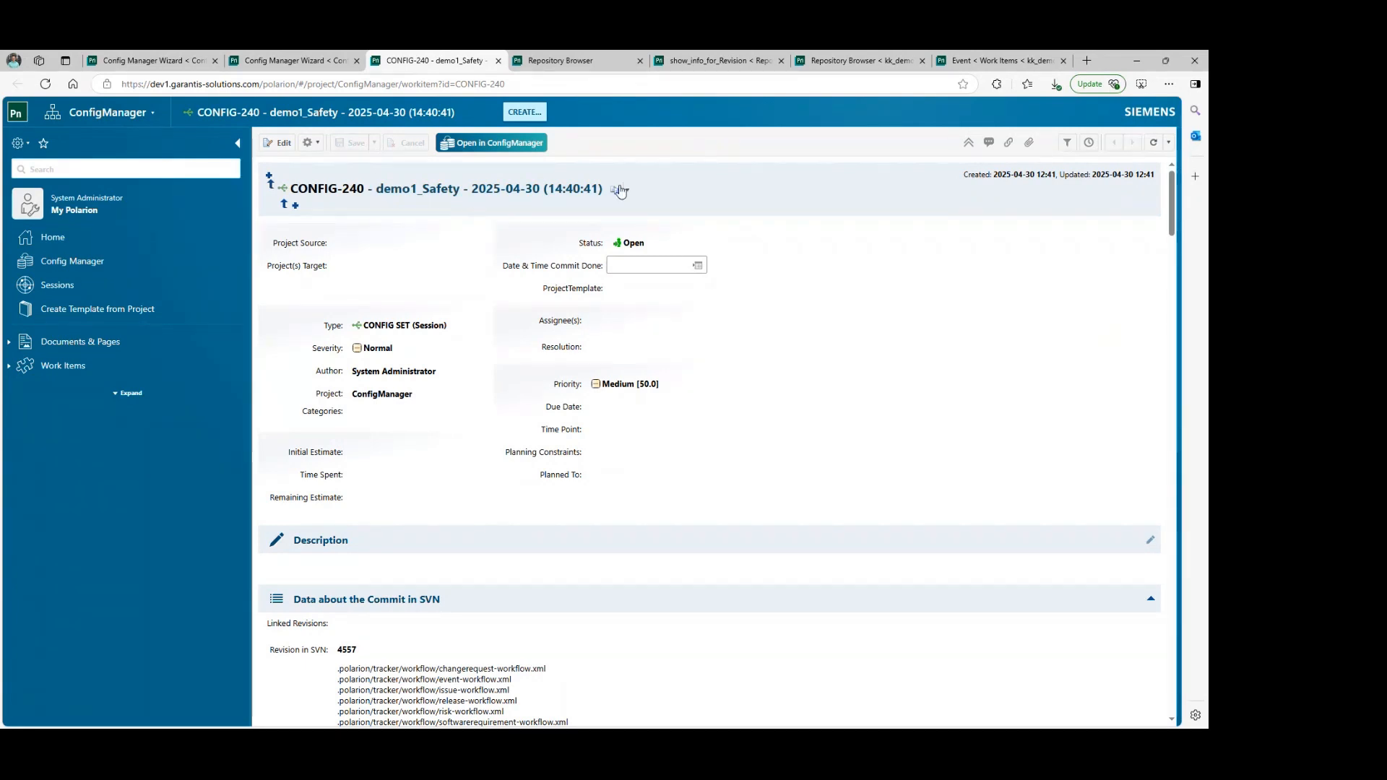
drag(604, 189, 473, 189)
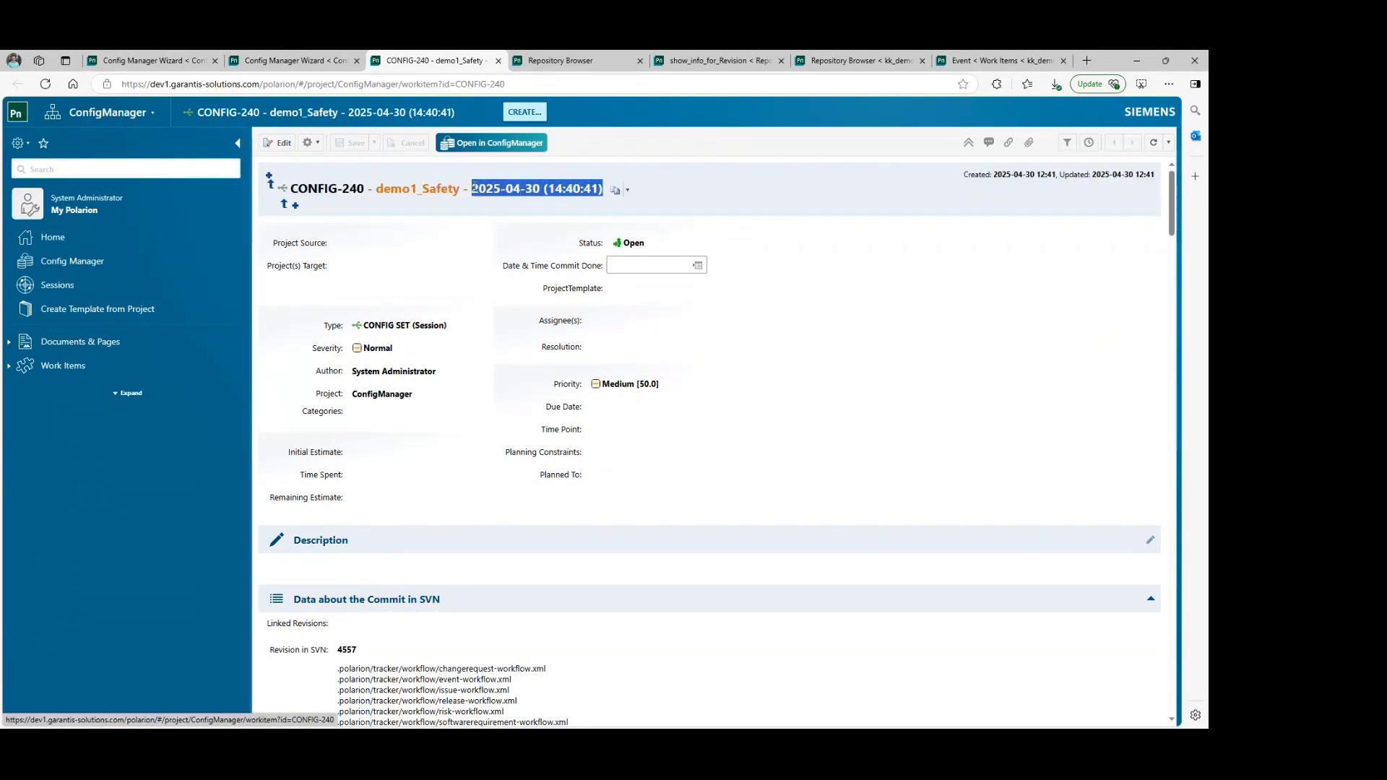
click(768, 286)
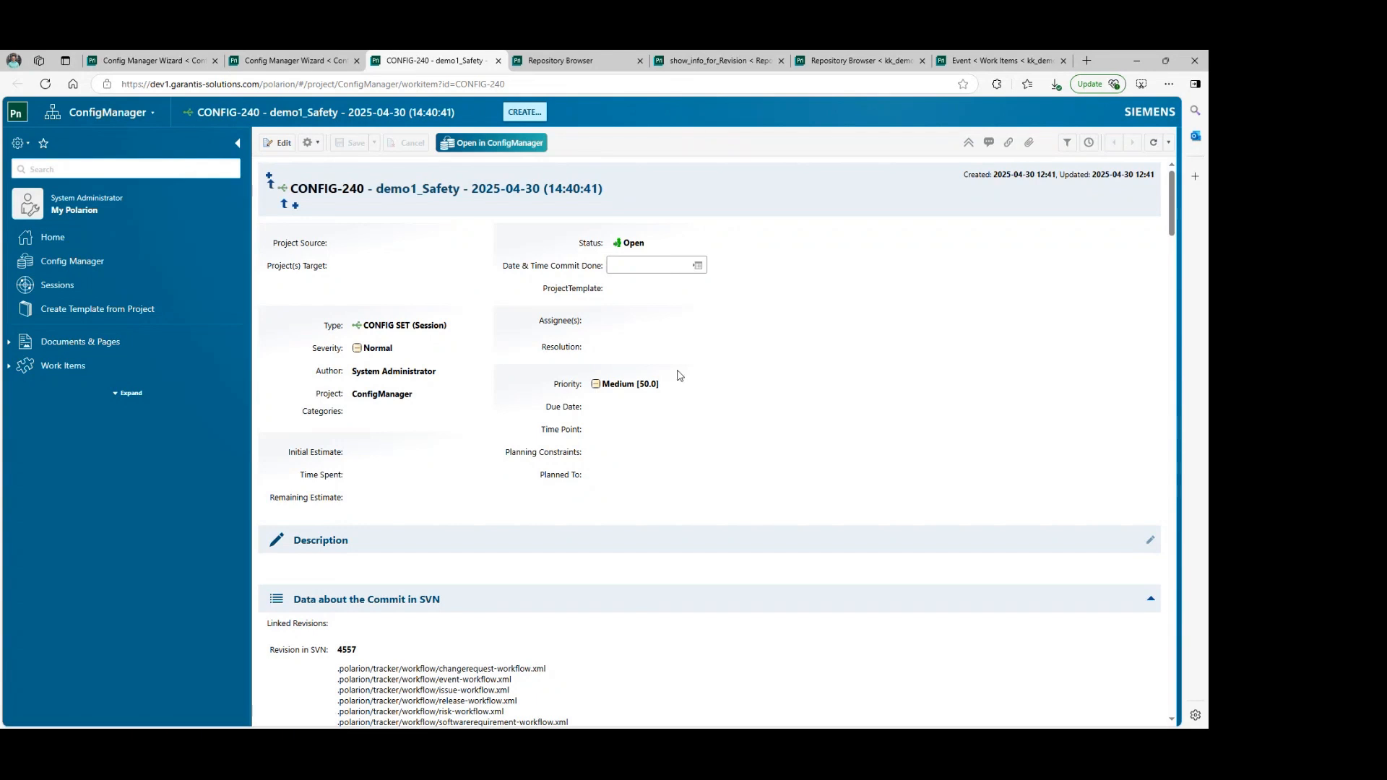
scroll(675, 381, down, 1)
scroll(666, 397, down, 6)
scroll(284, 340, up, 3)
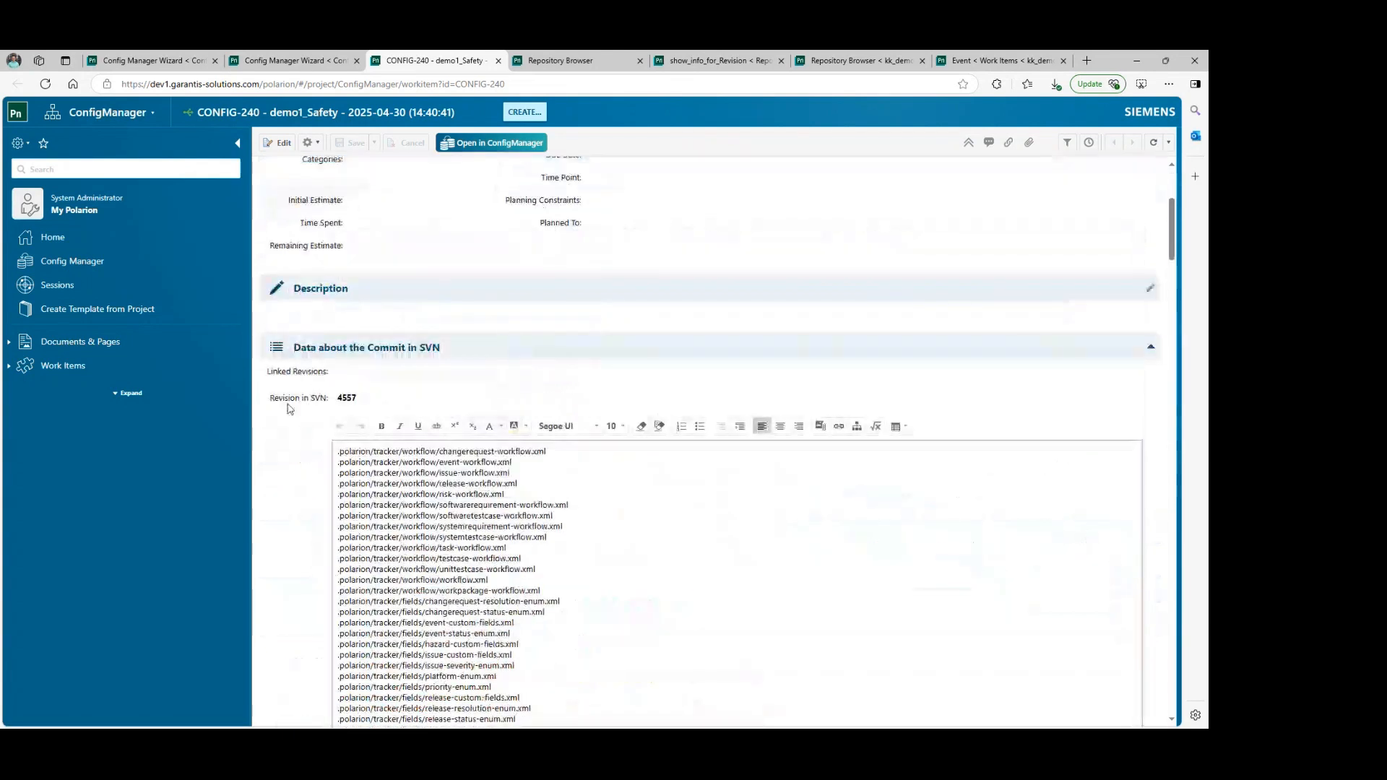
scroll(294, 513, down, 10)
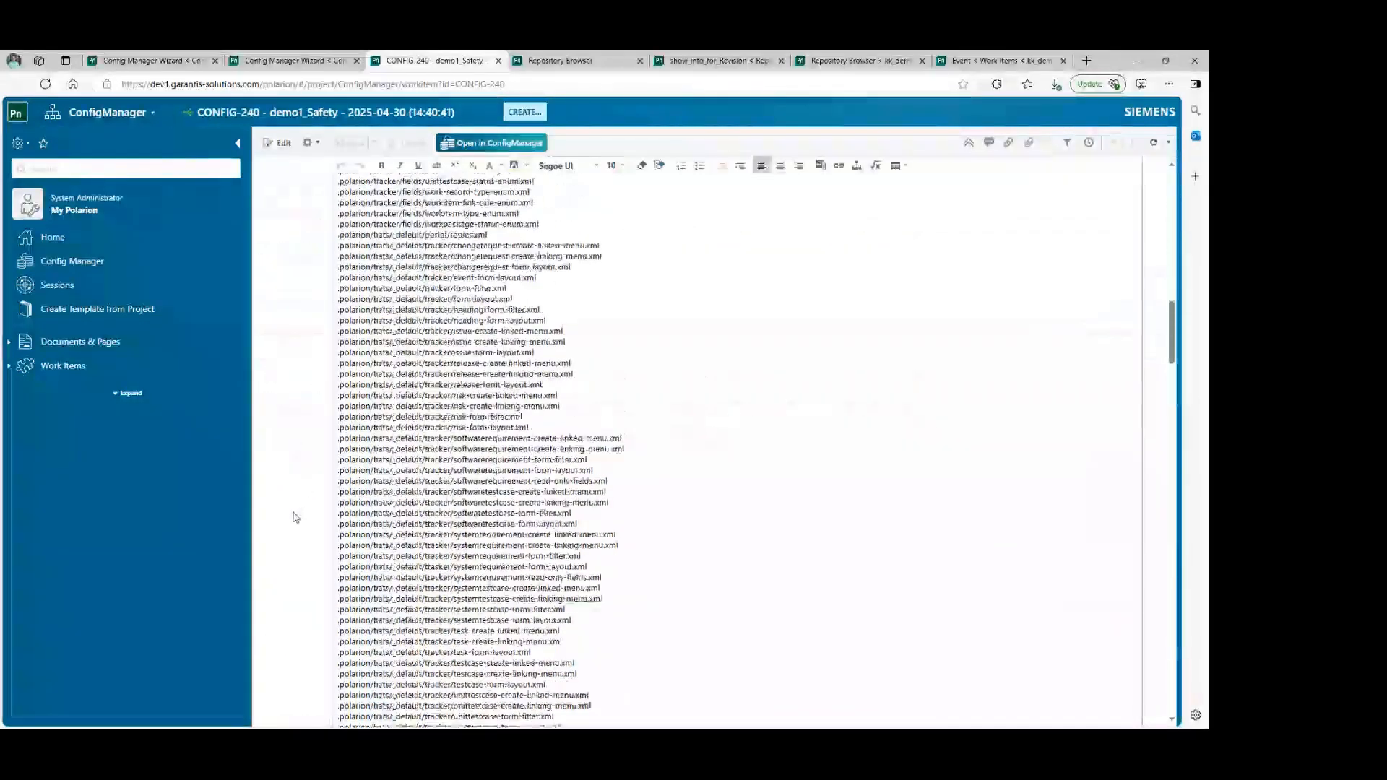
scroll(294, 517, down, 12)
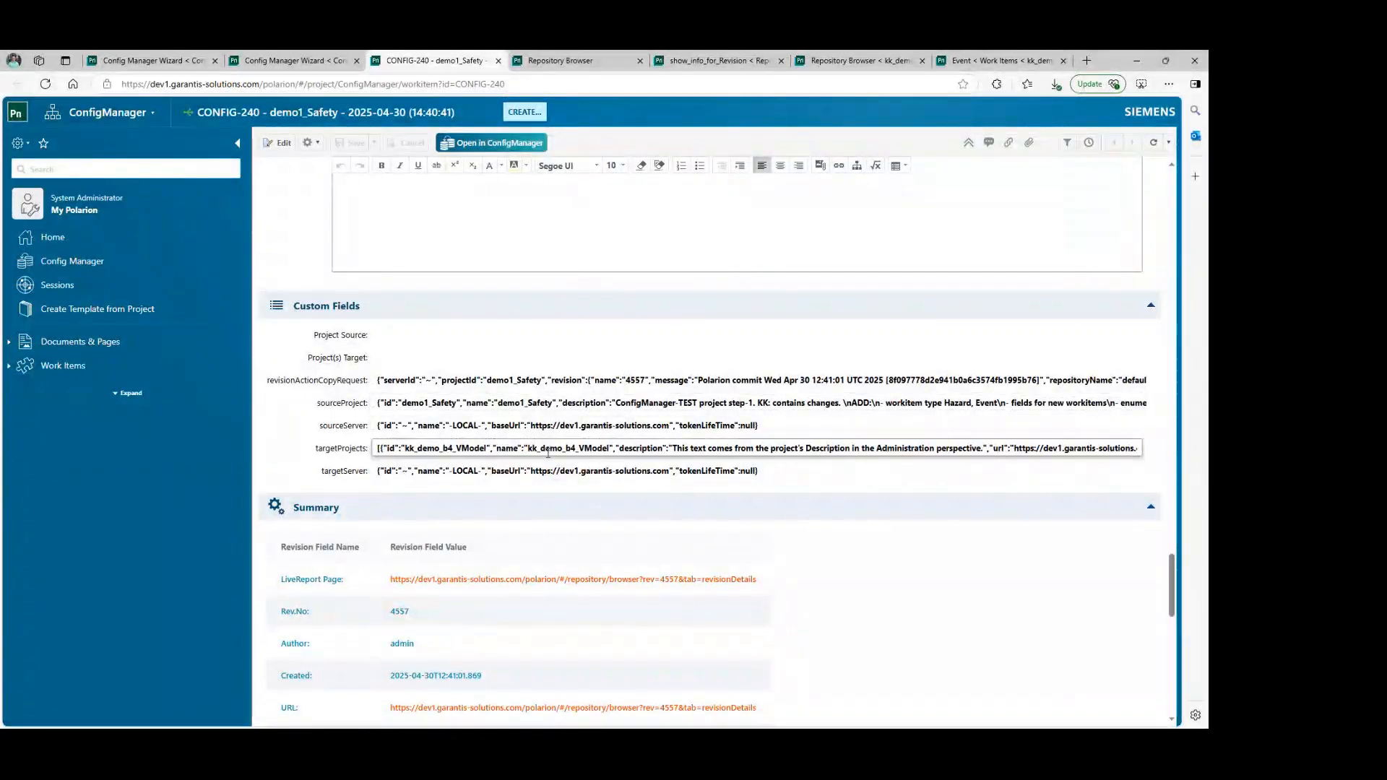
scroll(875, 509, down, 5)
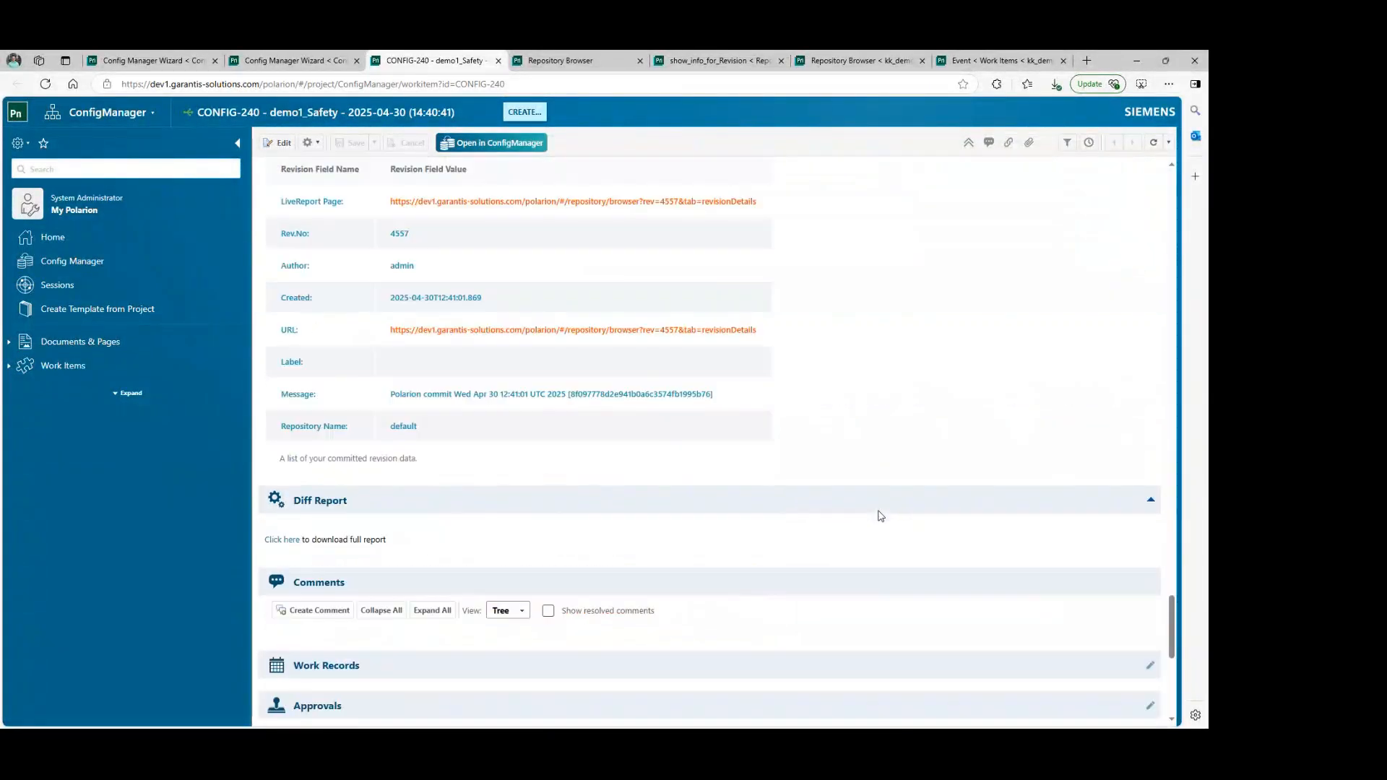
Open the LiveReport page from the session's Summary section and look through the revision's listed configuration changes.
scroll(874, 508, up, 1)
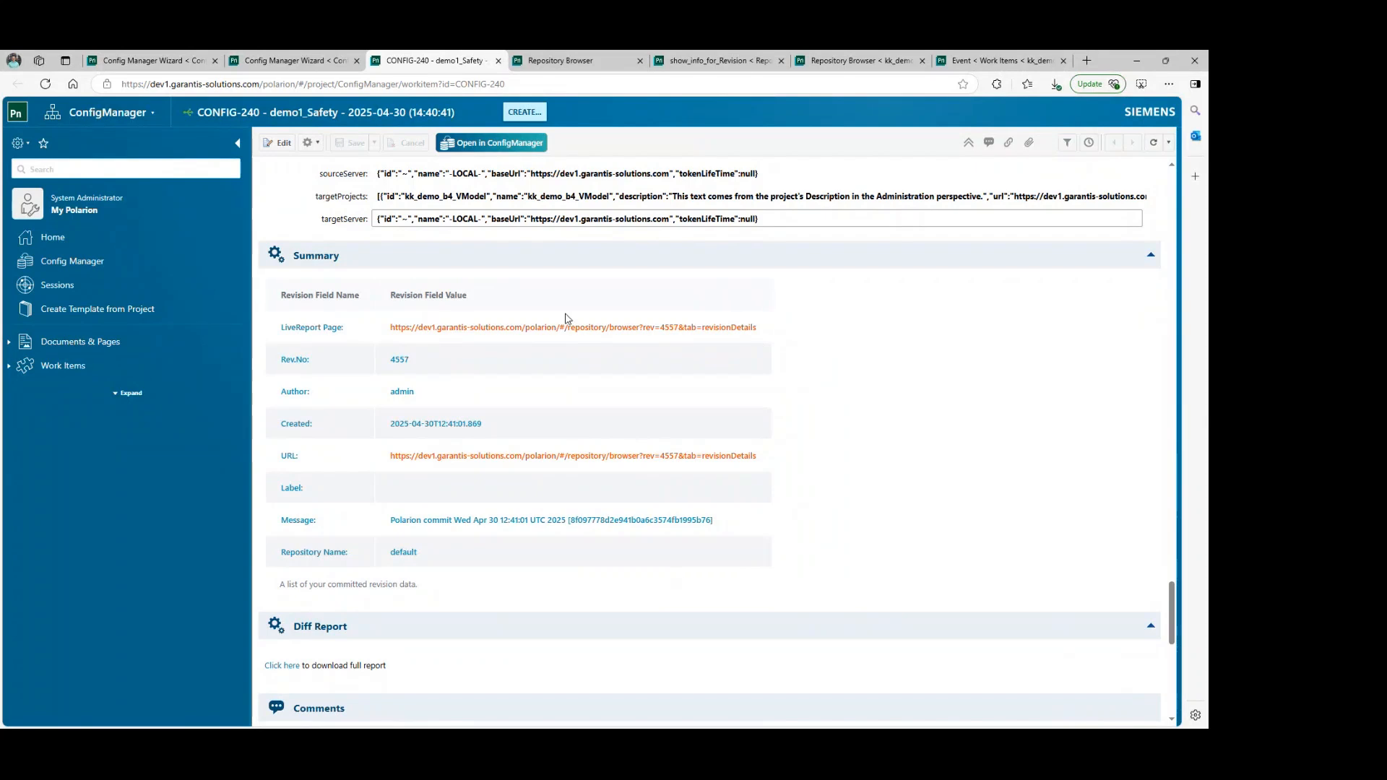
click(462, 330)
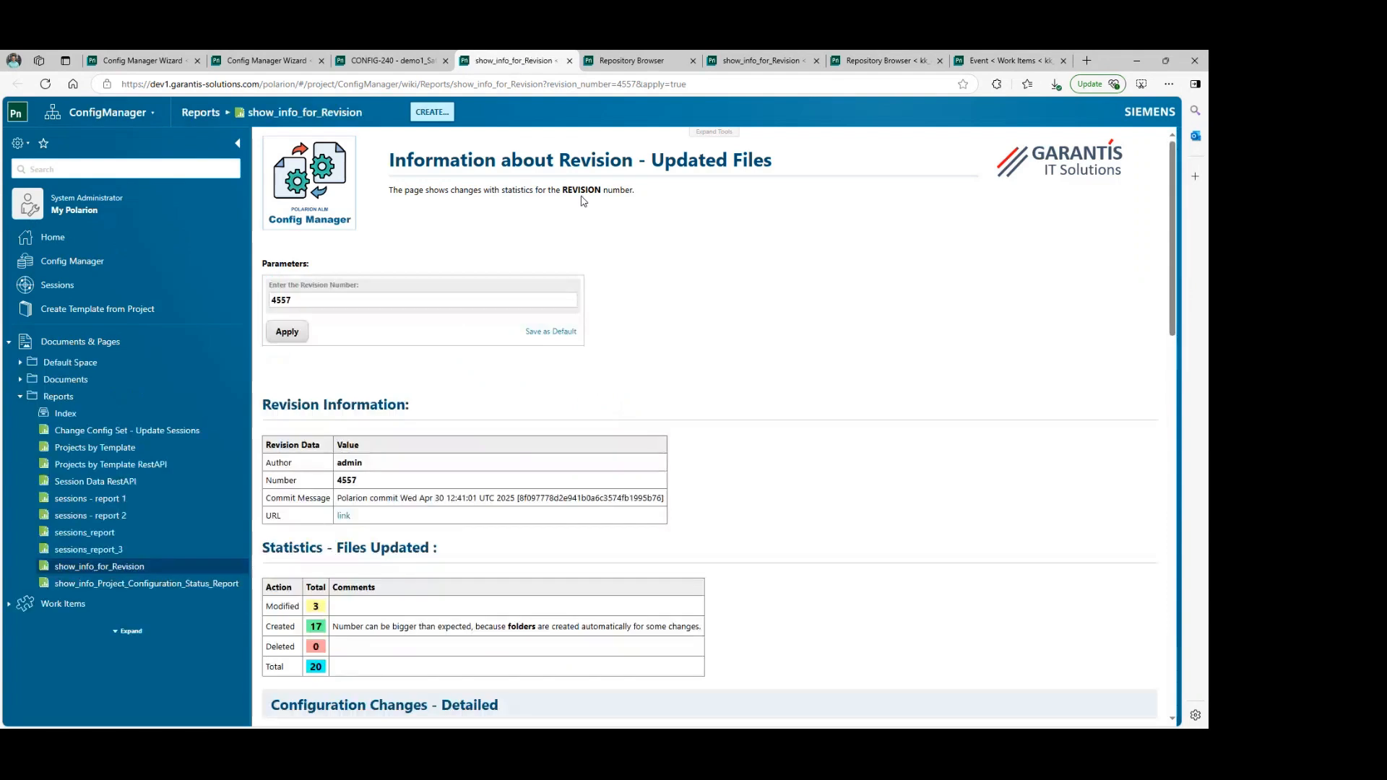
scroll(787, 432, down, 9)
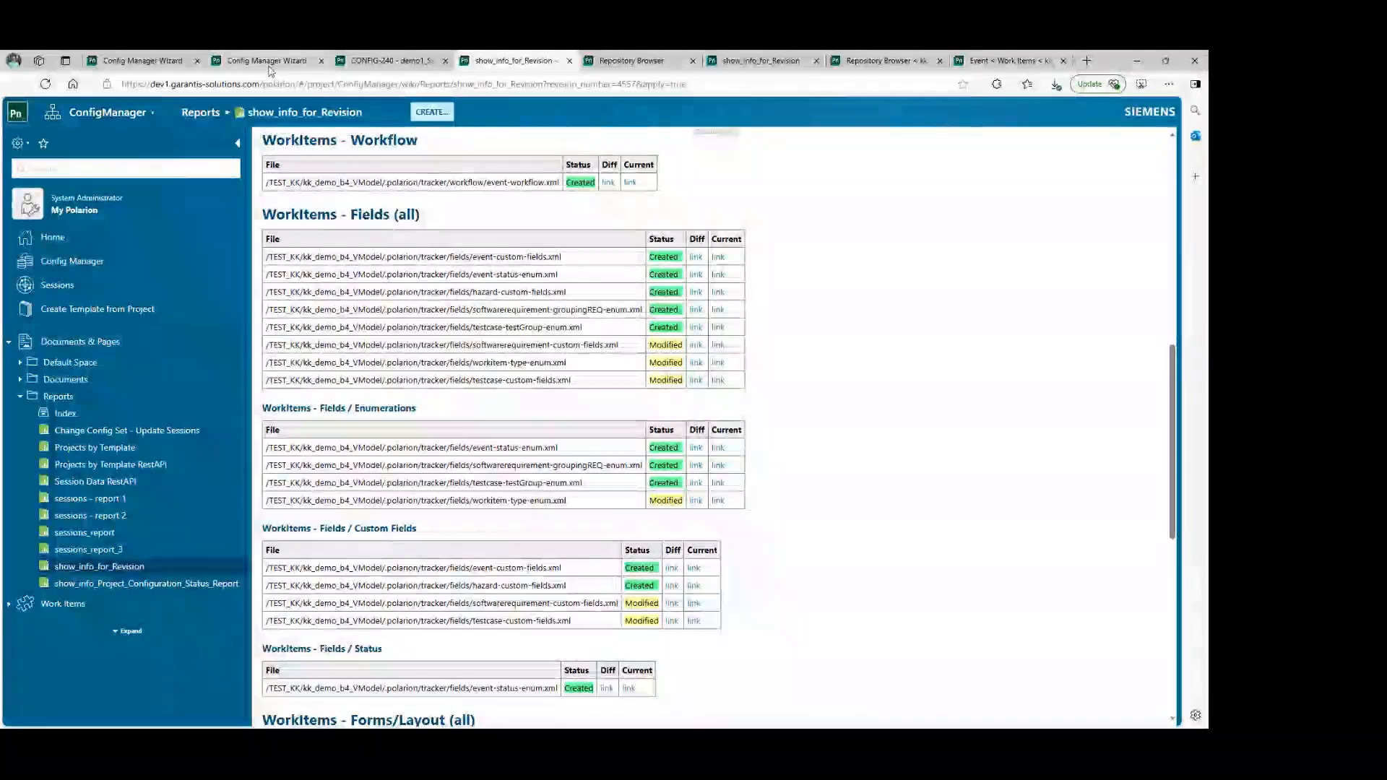
Open the project's CONFIG SET (Session) work items and sort them by ID in descending order.
click(21, 396)
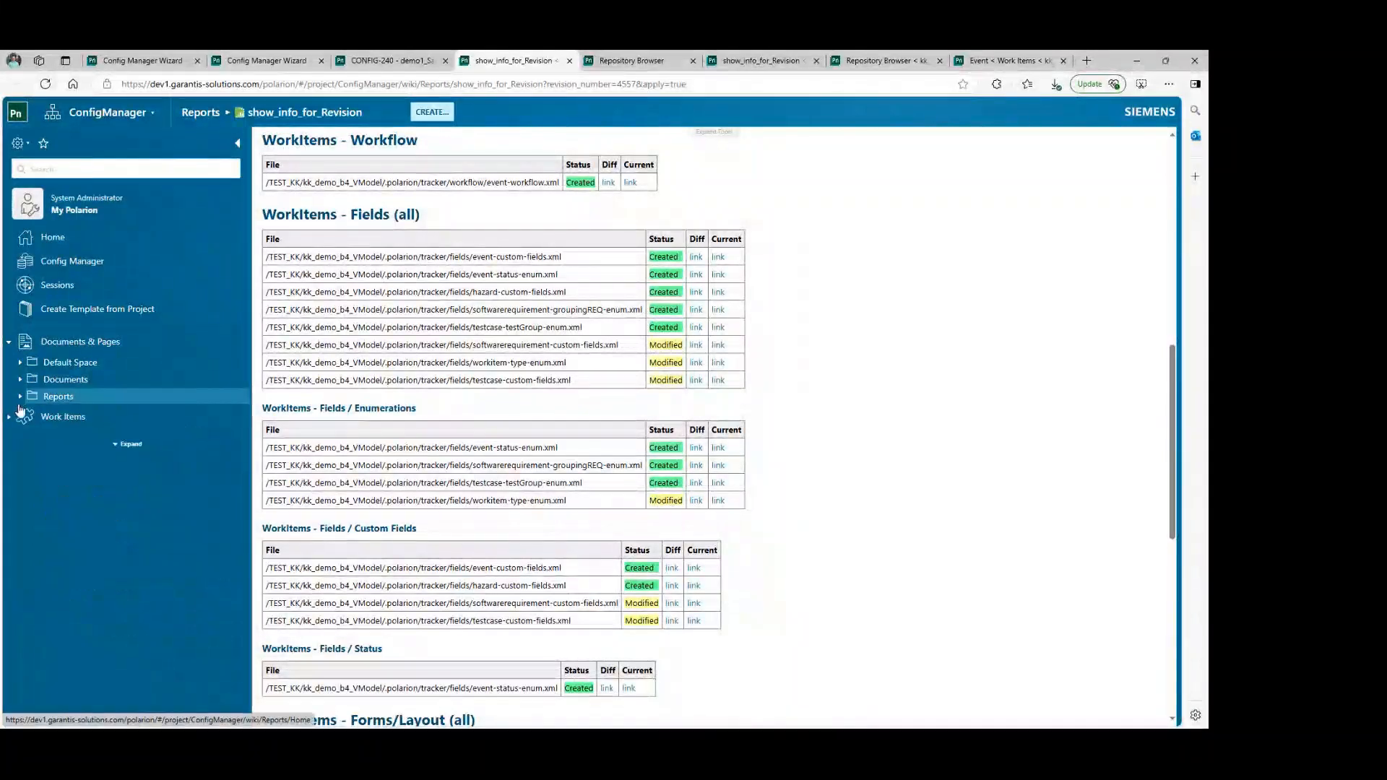
click(8, 419)
click(59, 455)
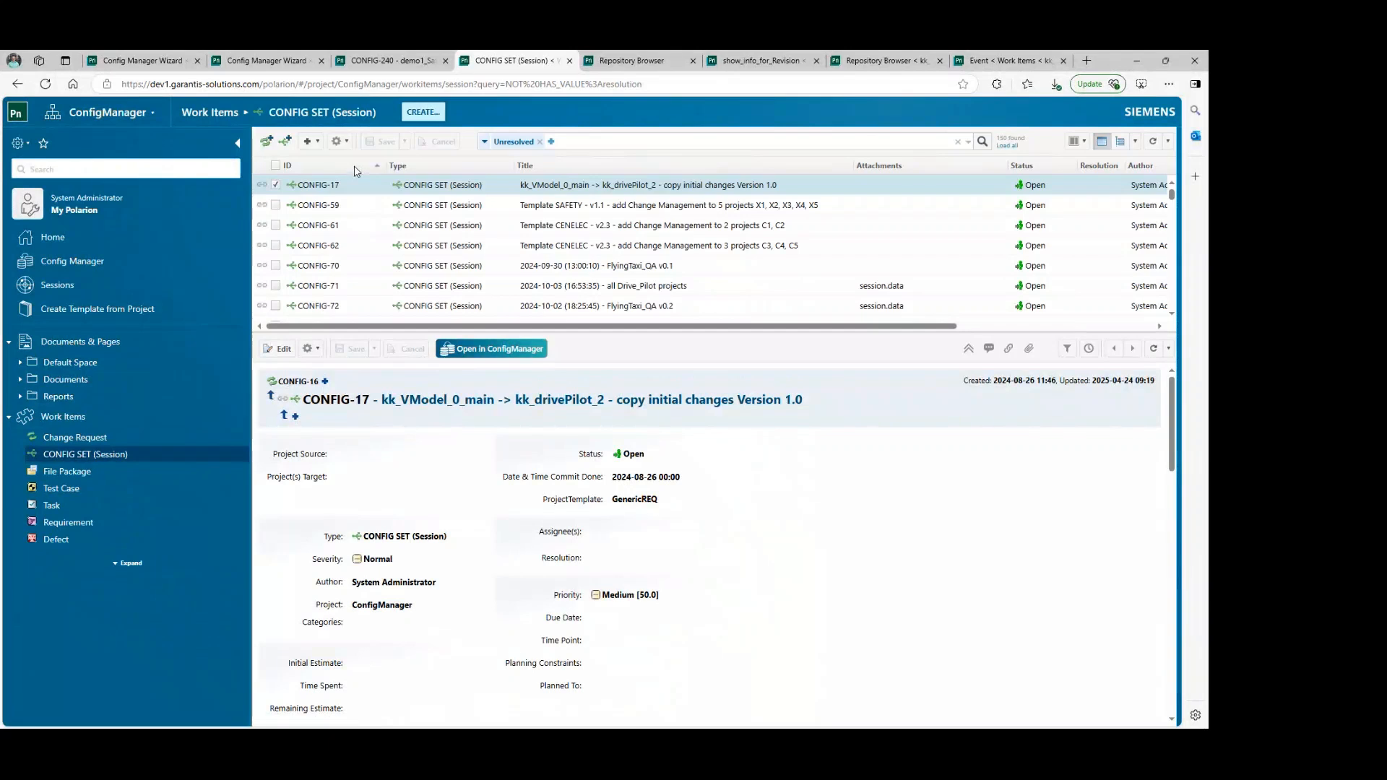
click(355, 171)
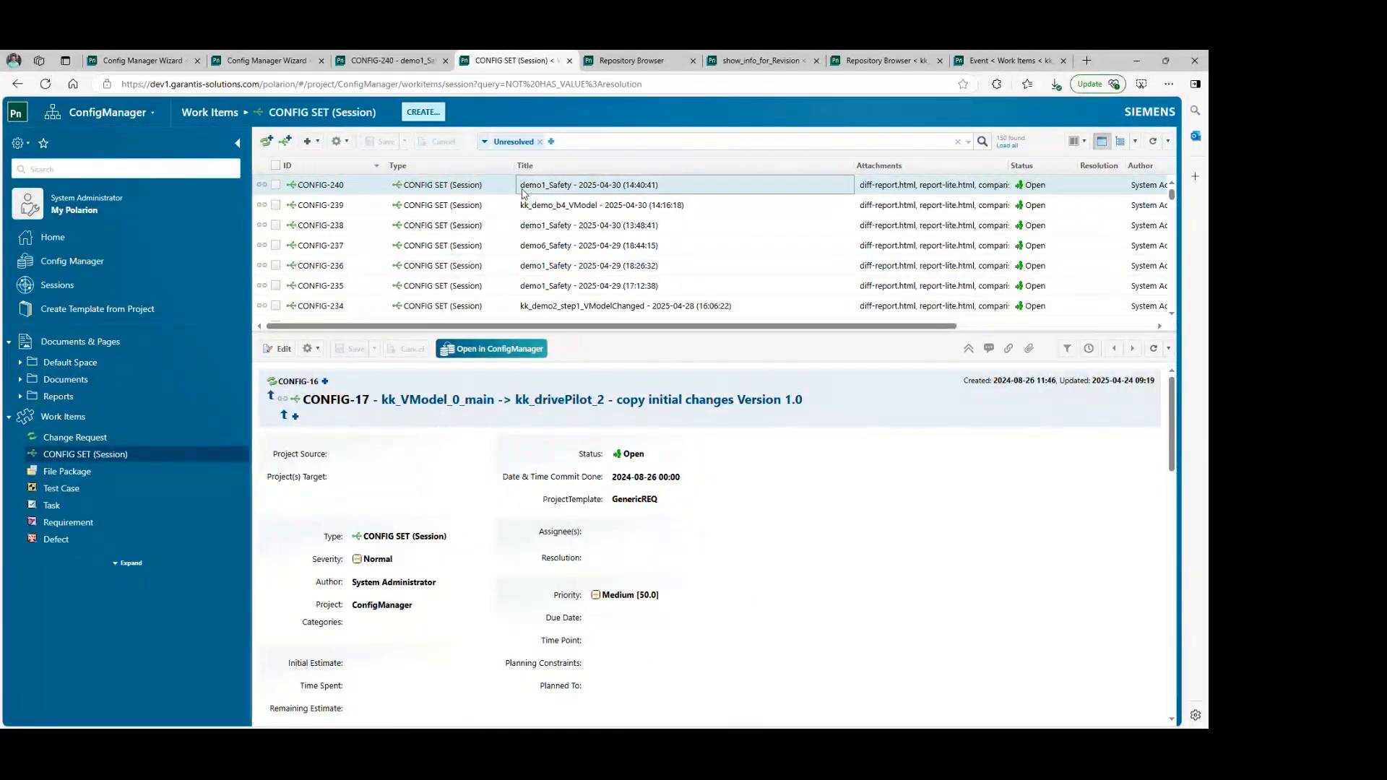
Look through sessions CONFIG-240 to CONFIG-237 and examine CONFIG-237's updated files, custom fields, summary and diff report sections.
click(570, 185)
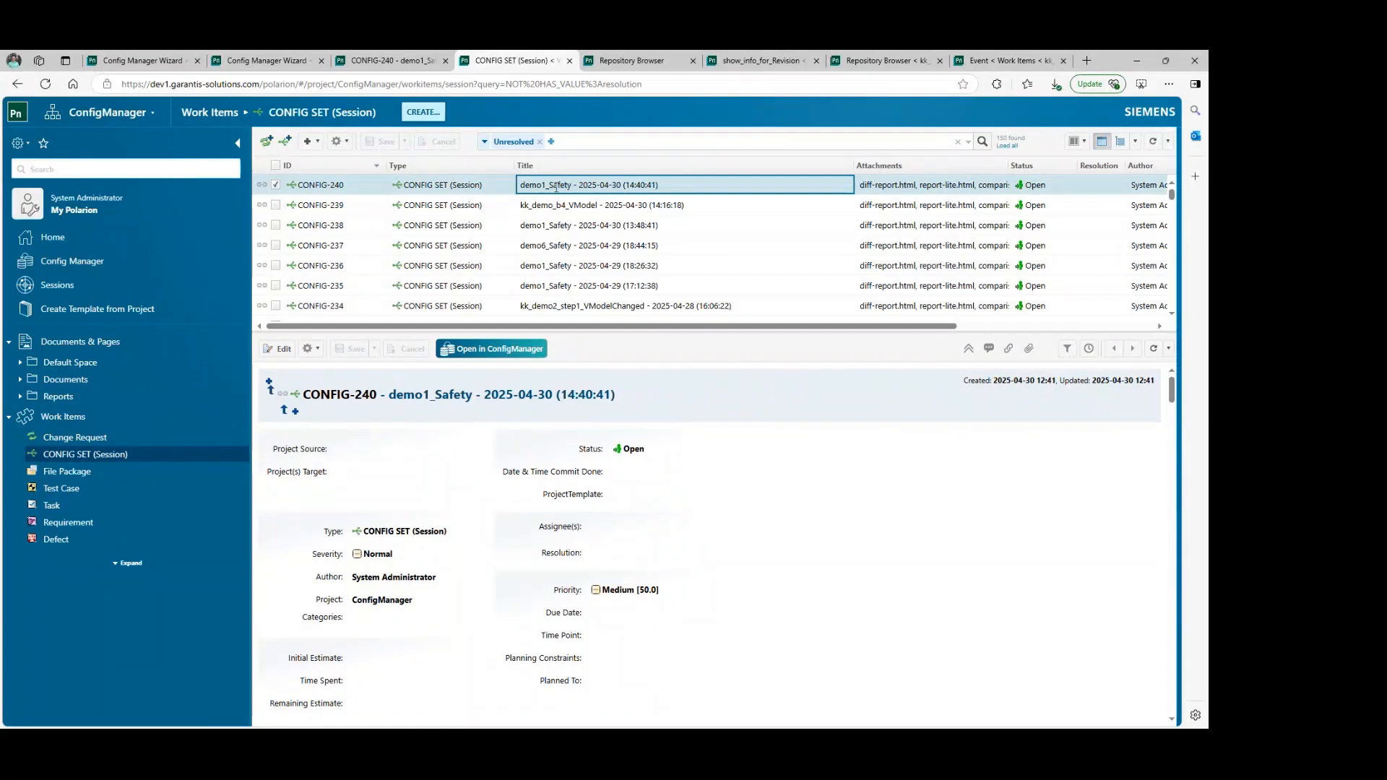
click(586, 210)
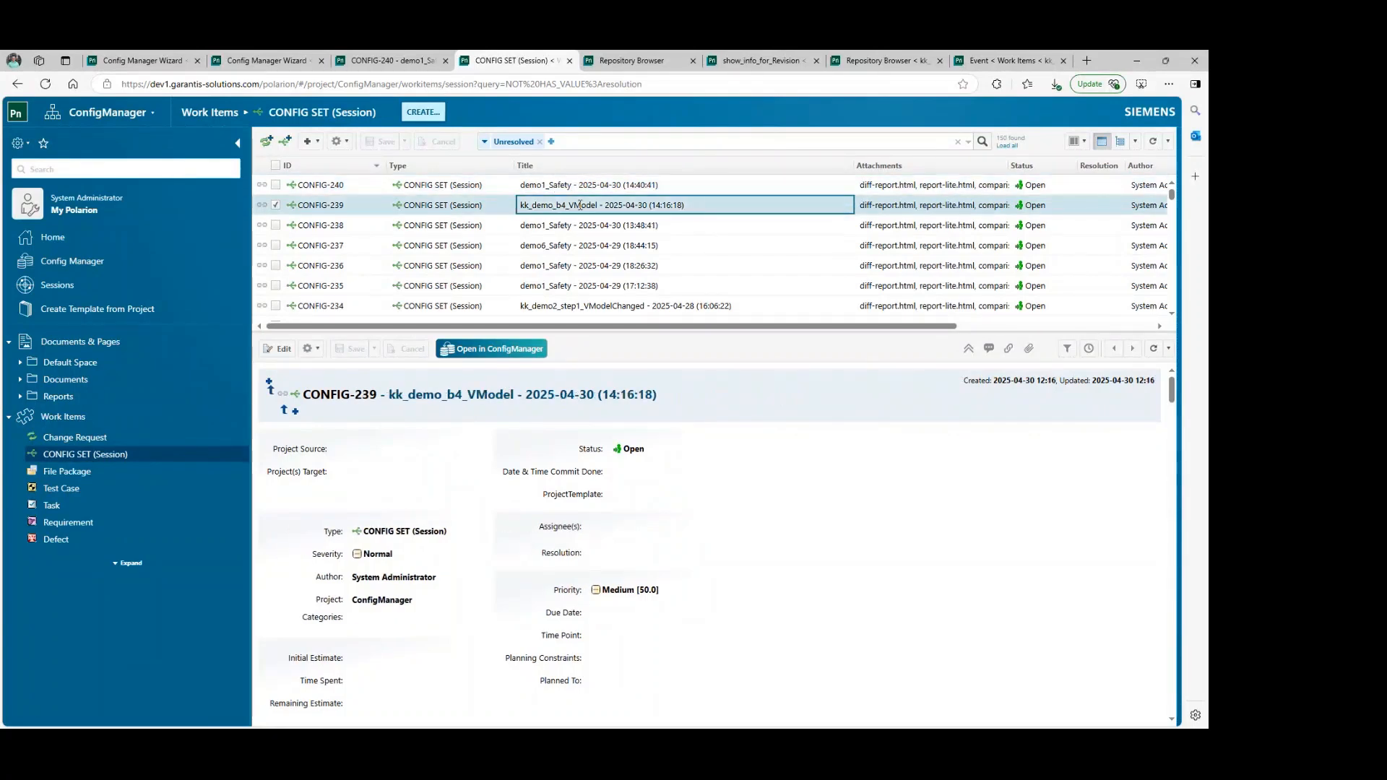
click(591, 225)
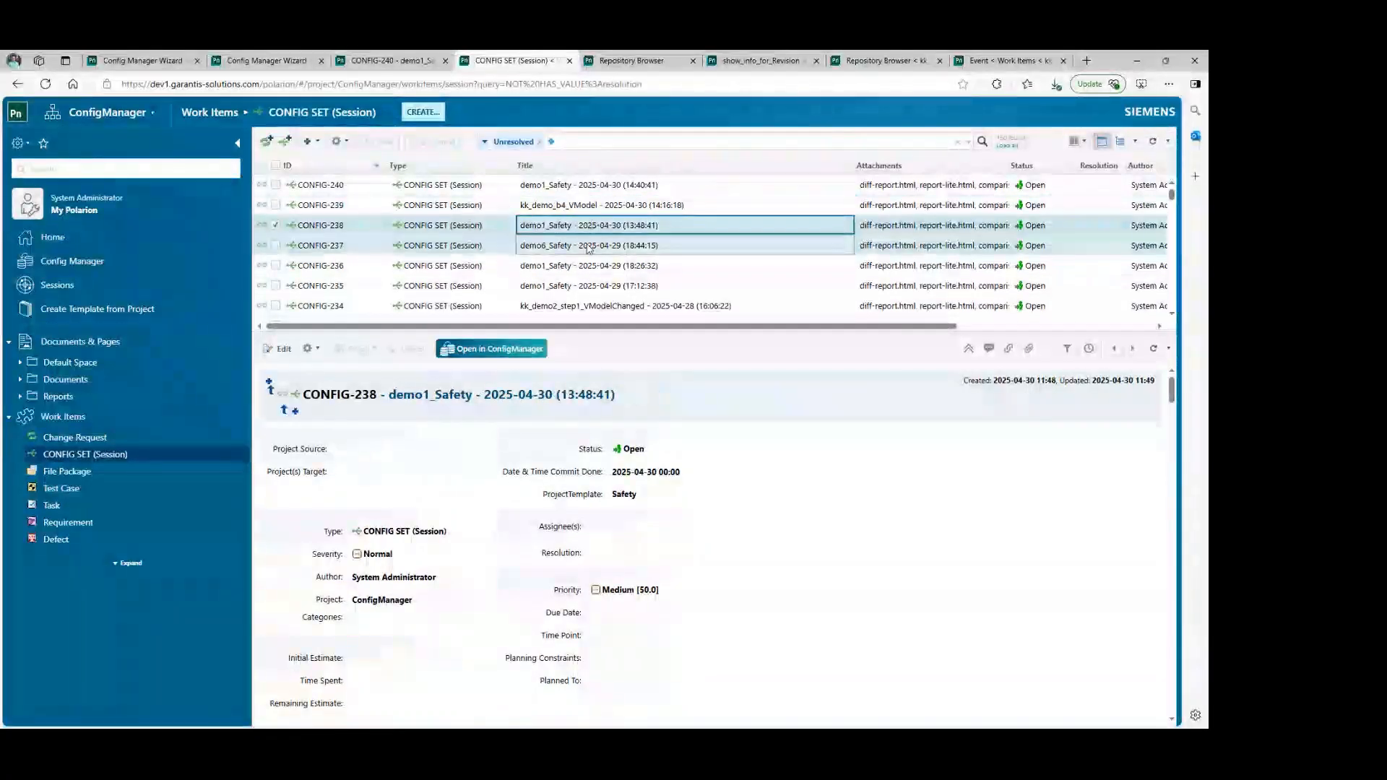
click(589, 245)
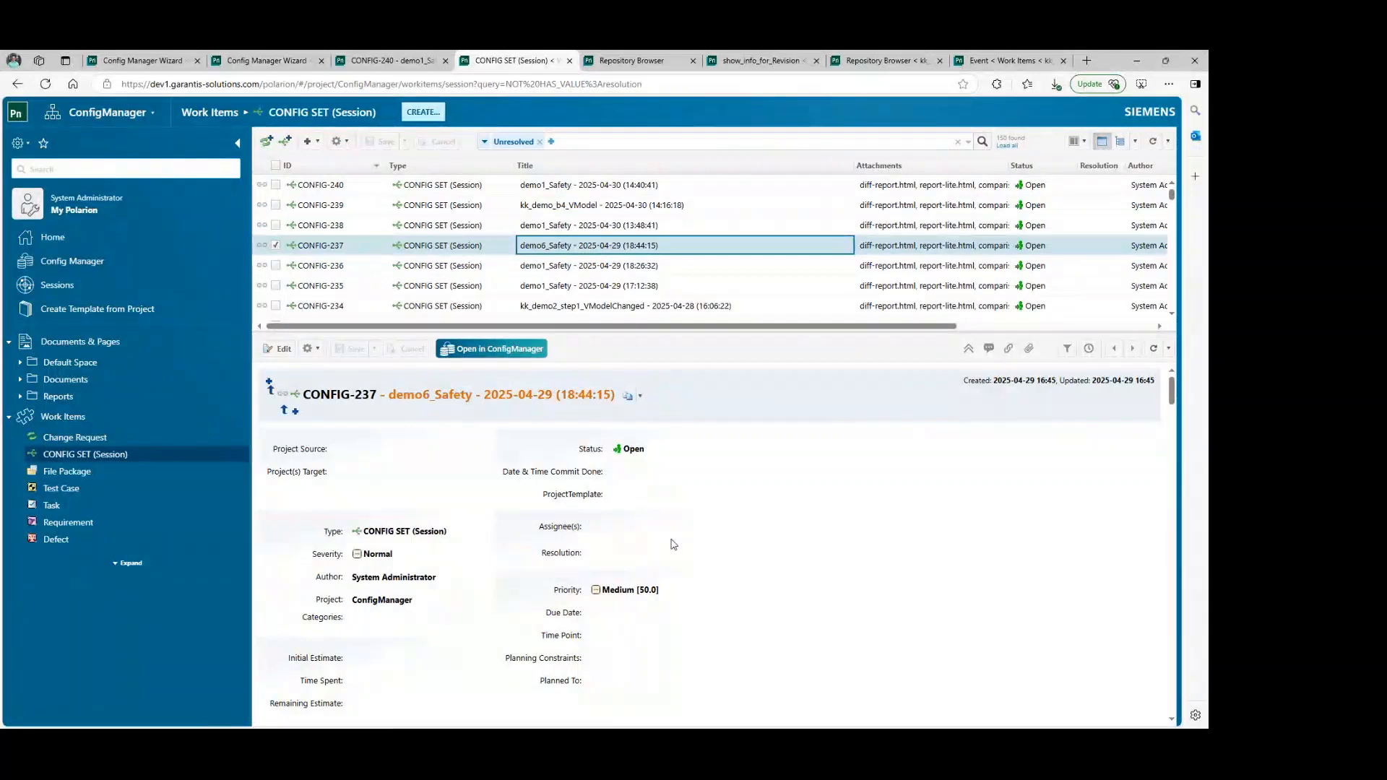
scroll(673, 544, down, 15)
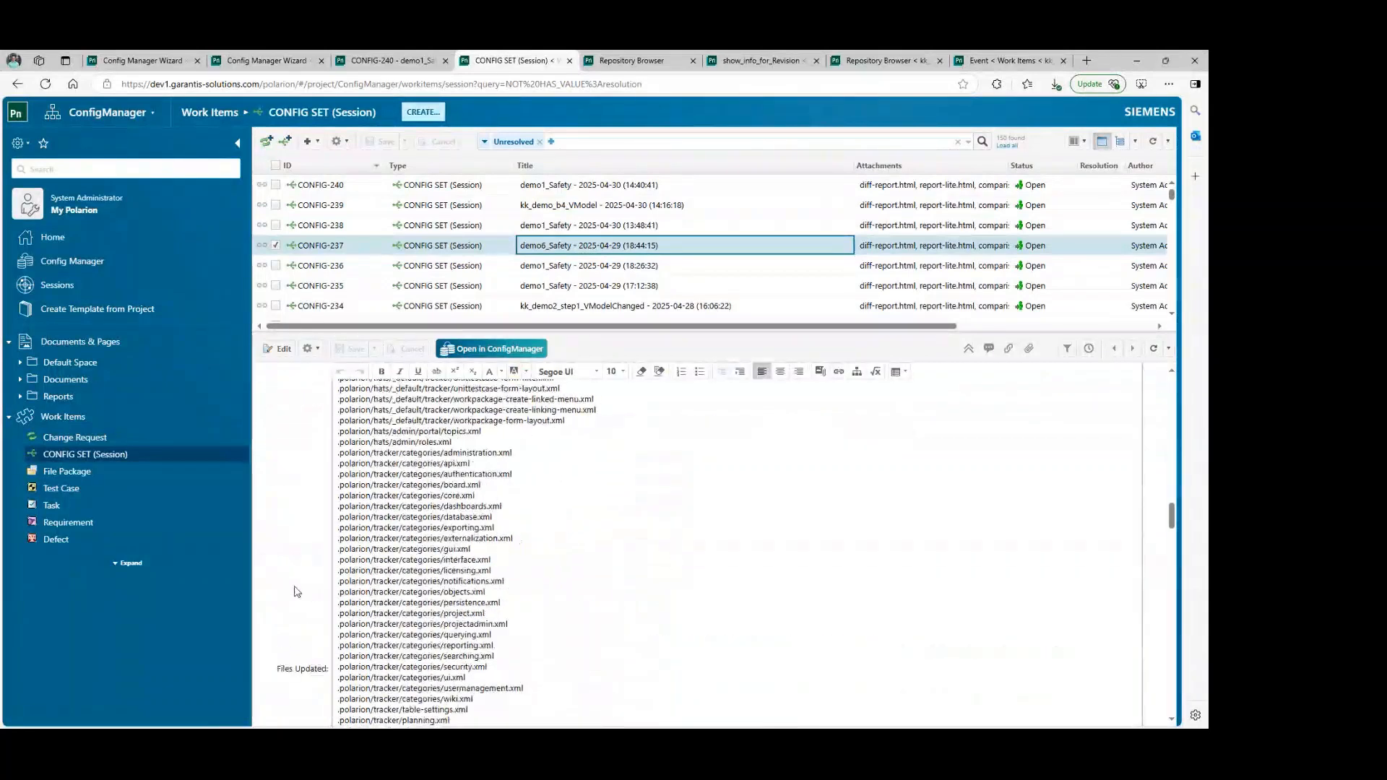
scroll(297, 593, down, 15)
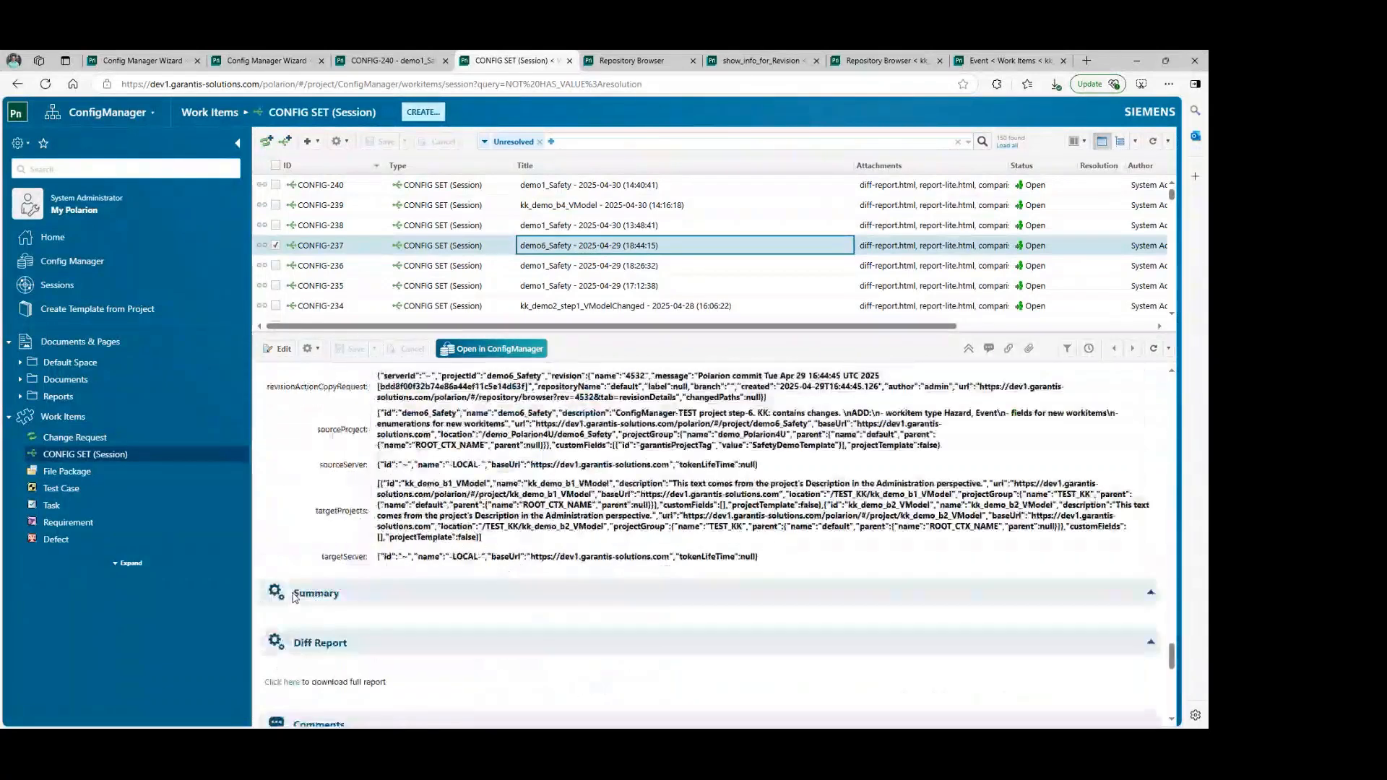
double_click(295, 597)
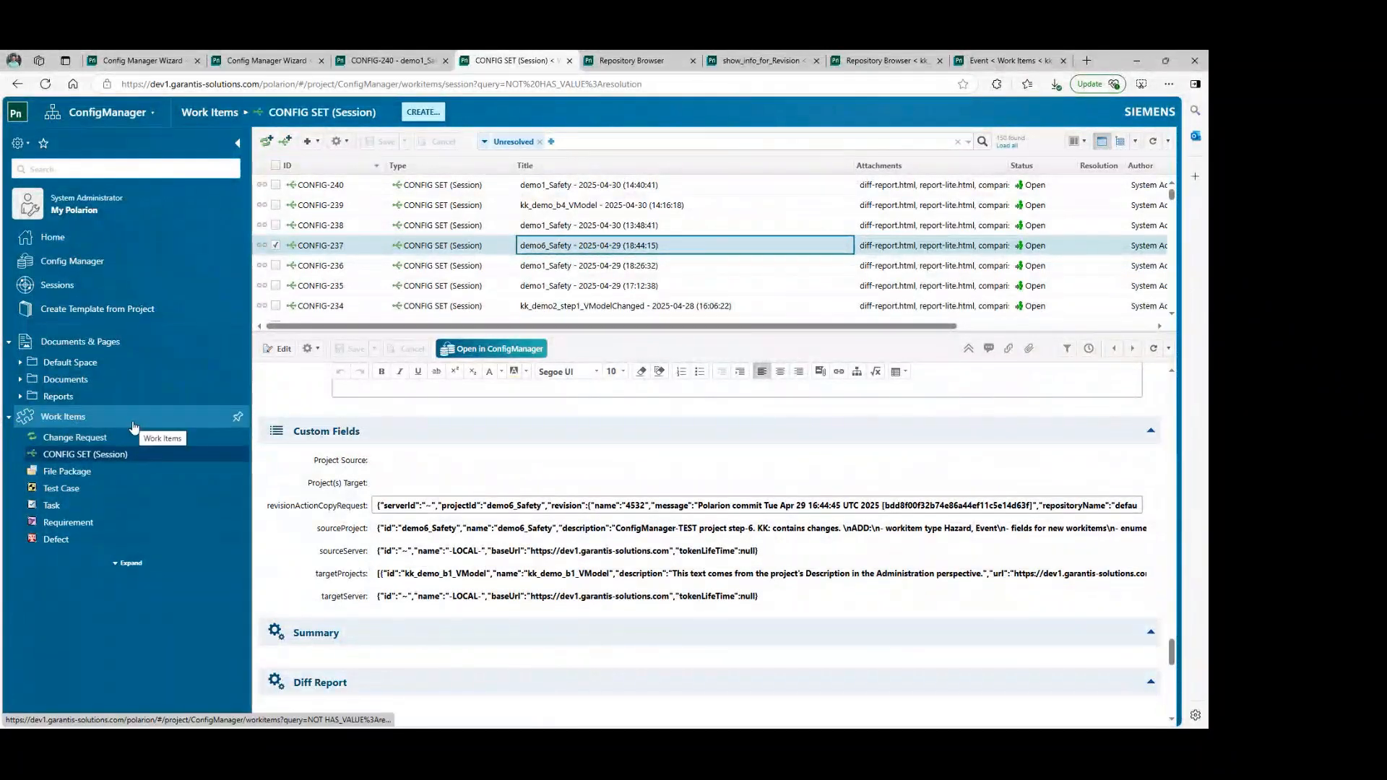
Start a new Config Manager run with demo1_Safety as the source project.
click(72, 261)
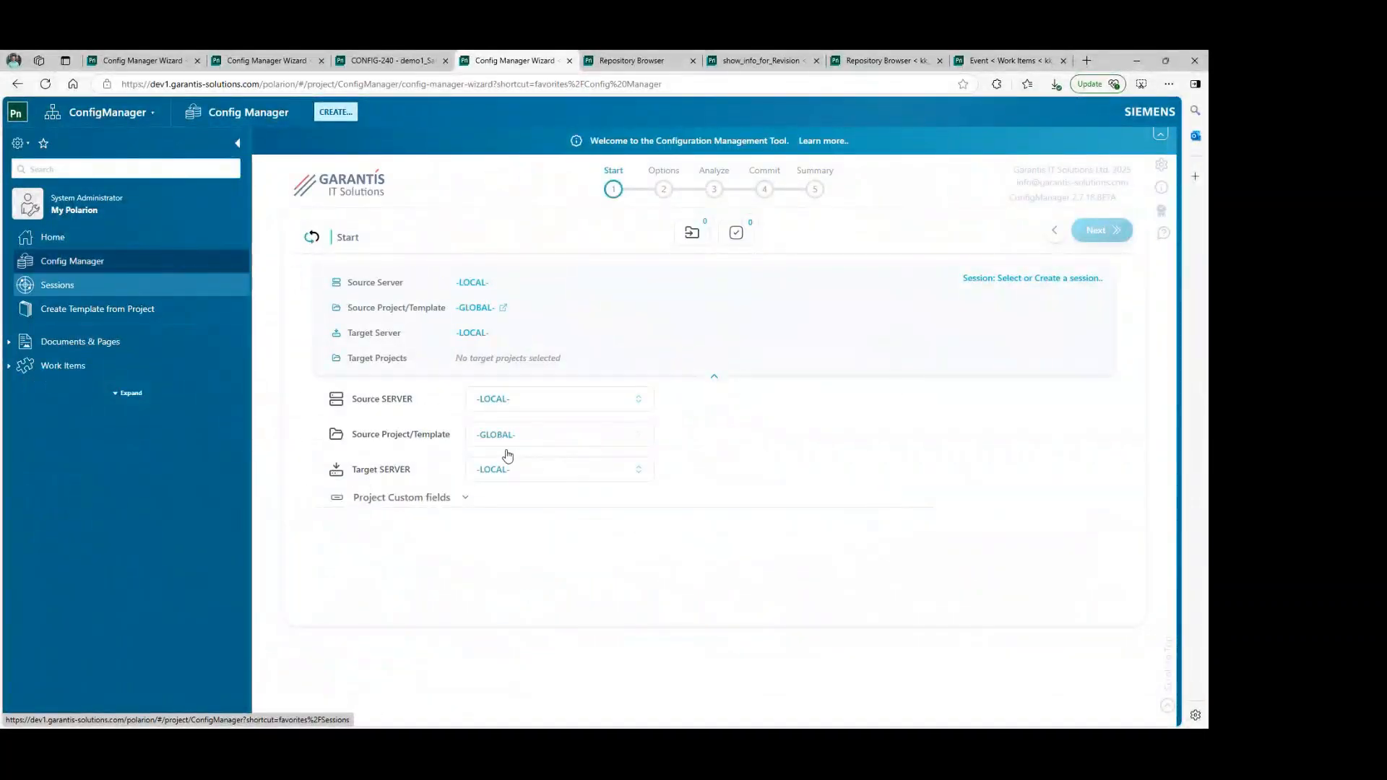
click(535, 433)
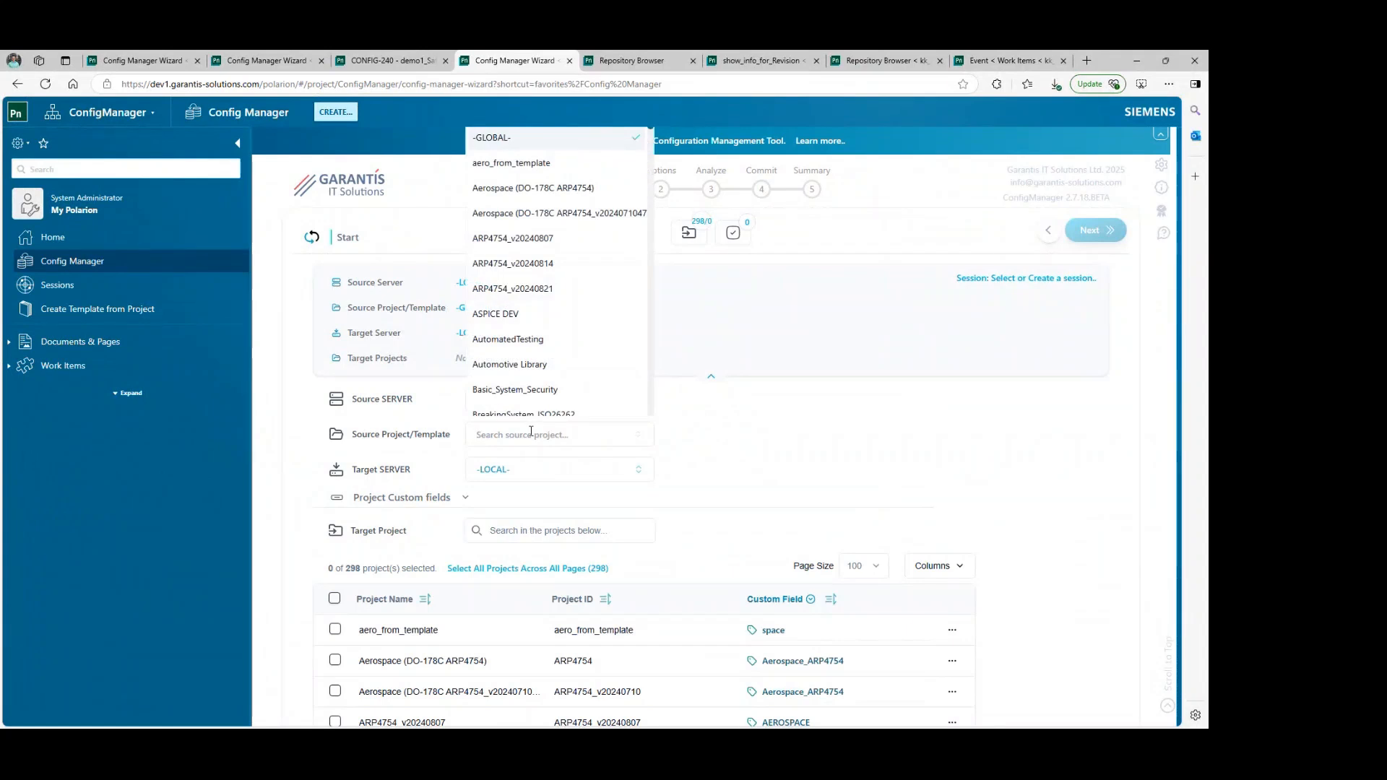
text(safe)
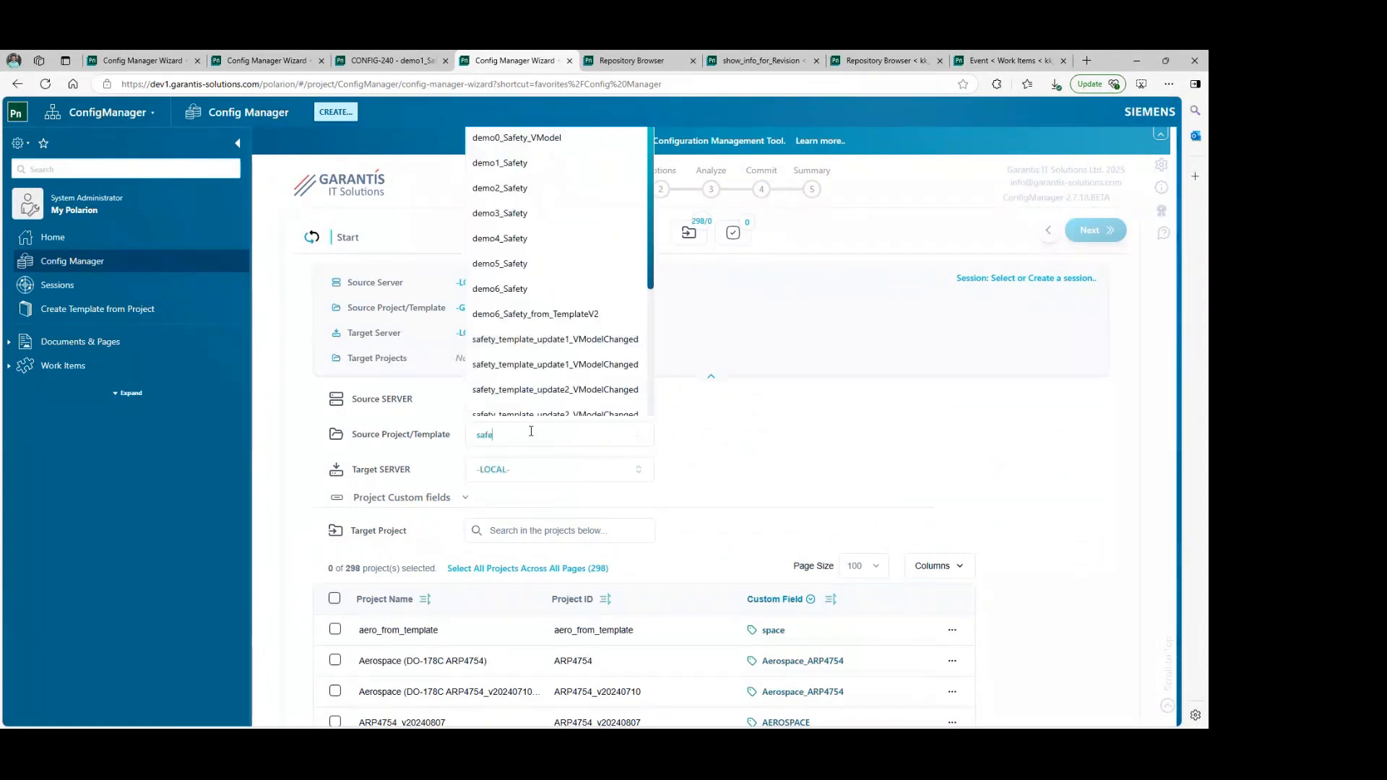
click(526, 164)
Find and select kk_demo_b1_VModel and kk_demo_b2_VModel as target projects.
click(523, 530)
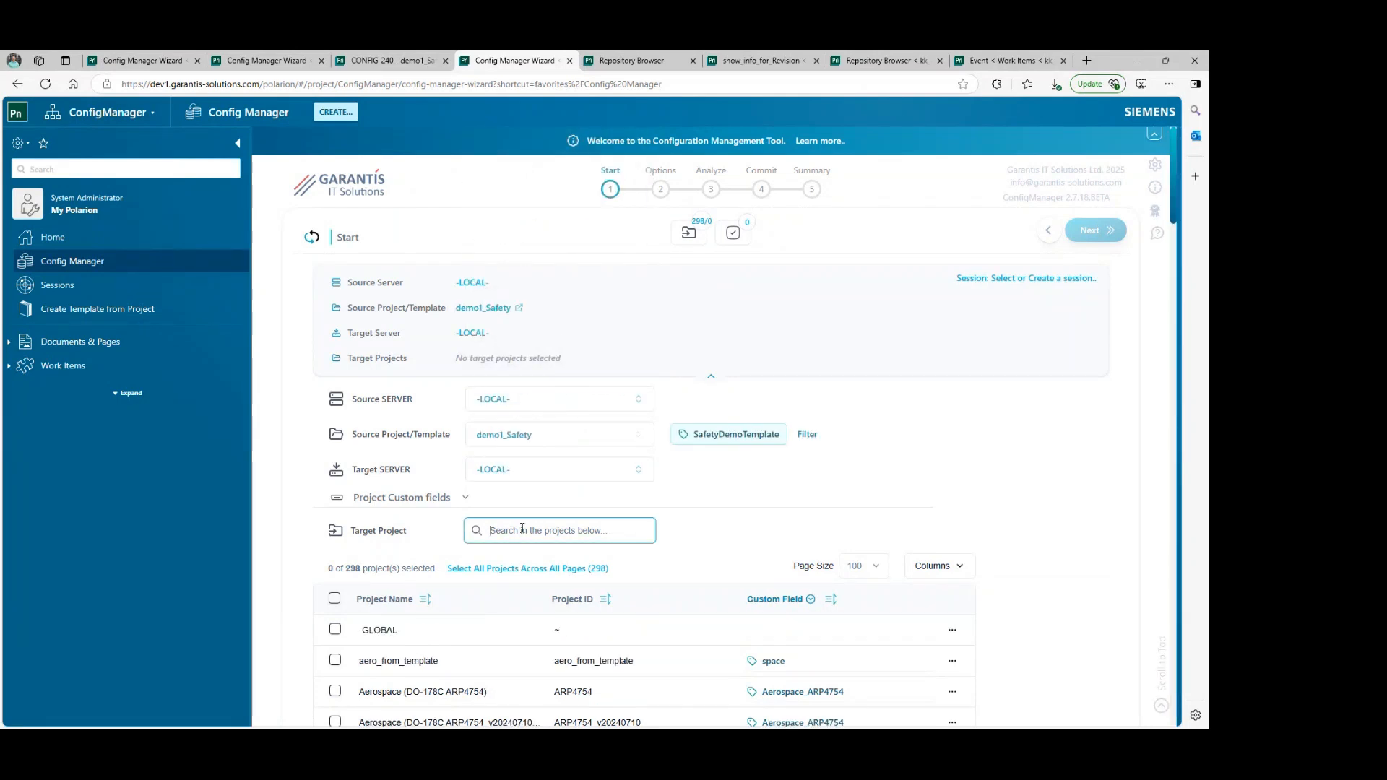
text(b1)
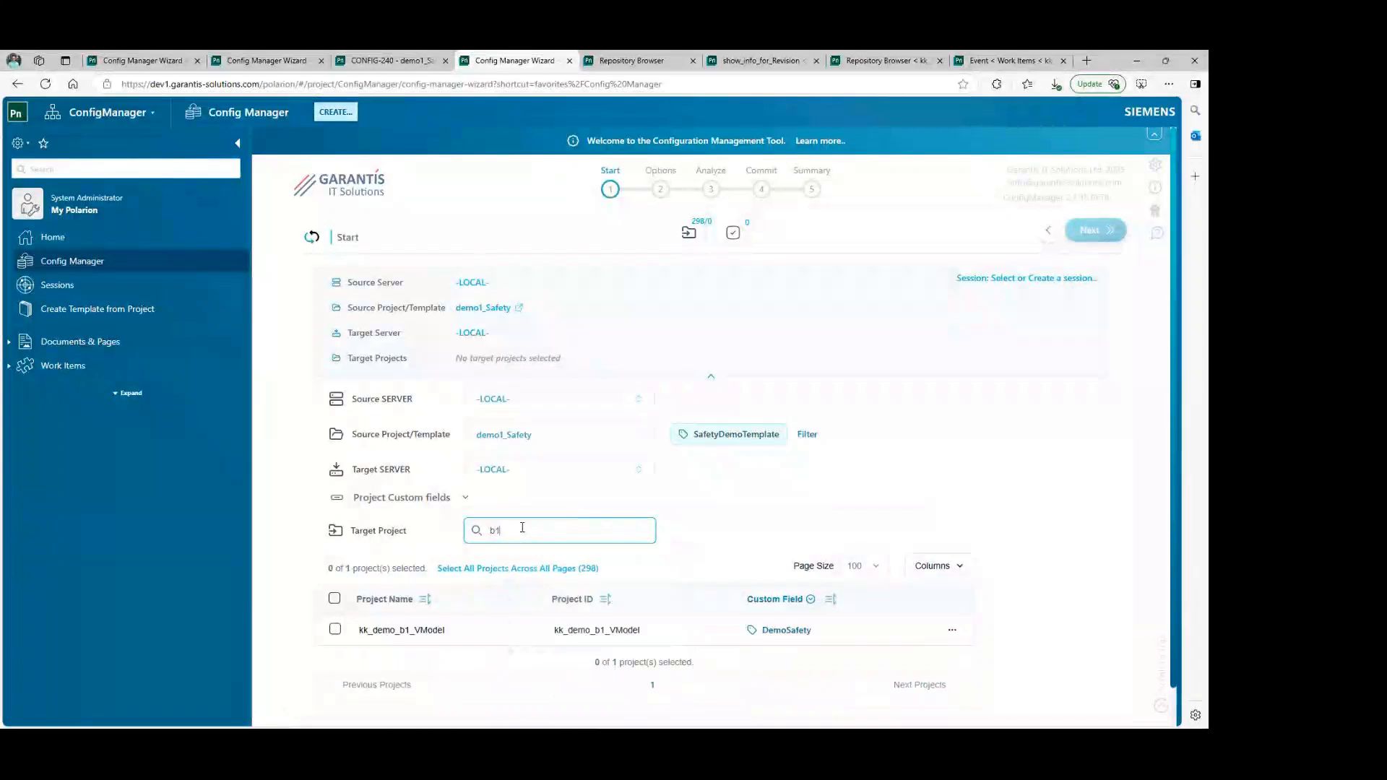
click(334, 629)
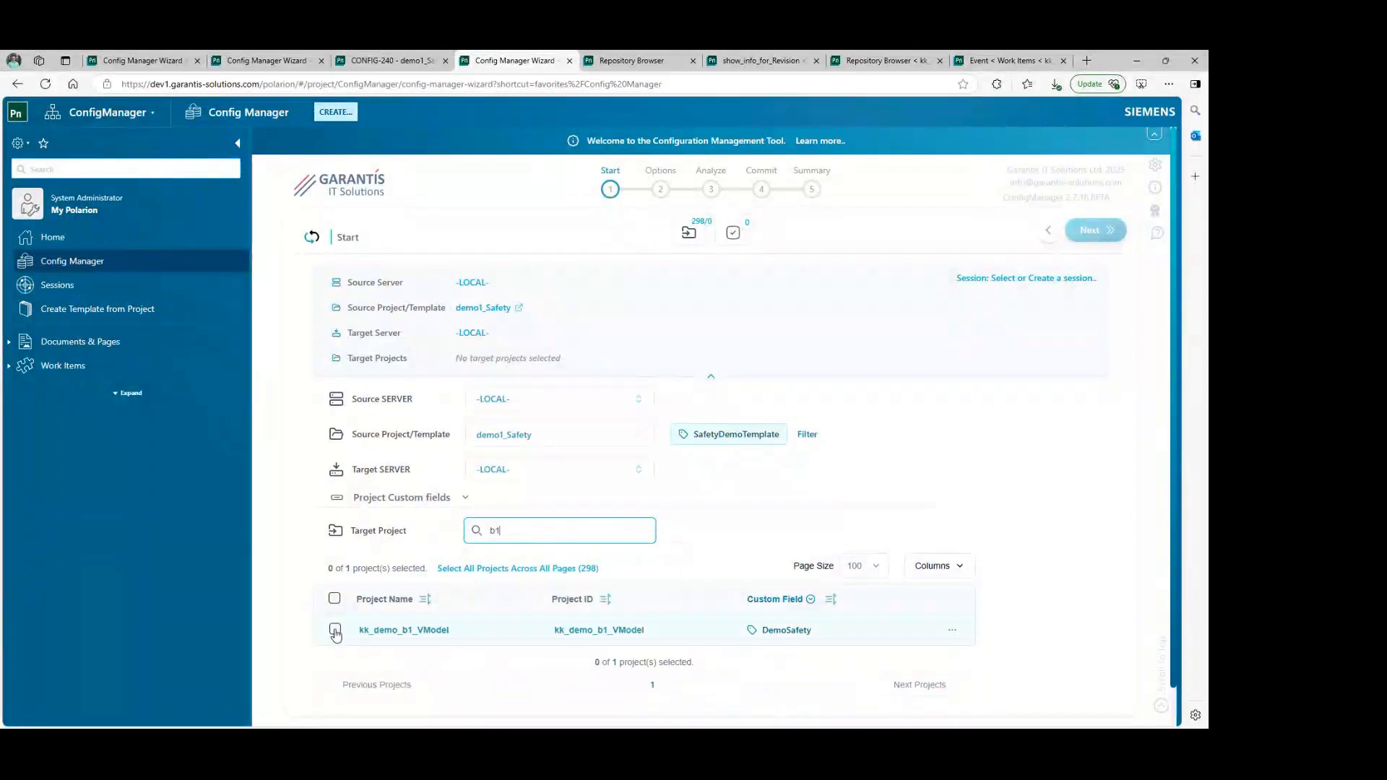
click(506, 533)
key(BackSpace)
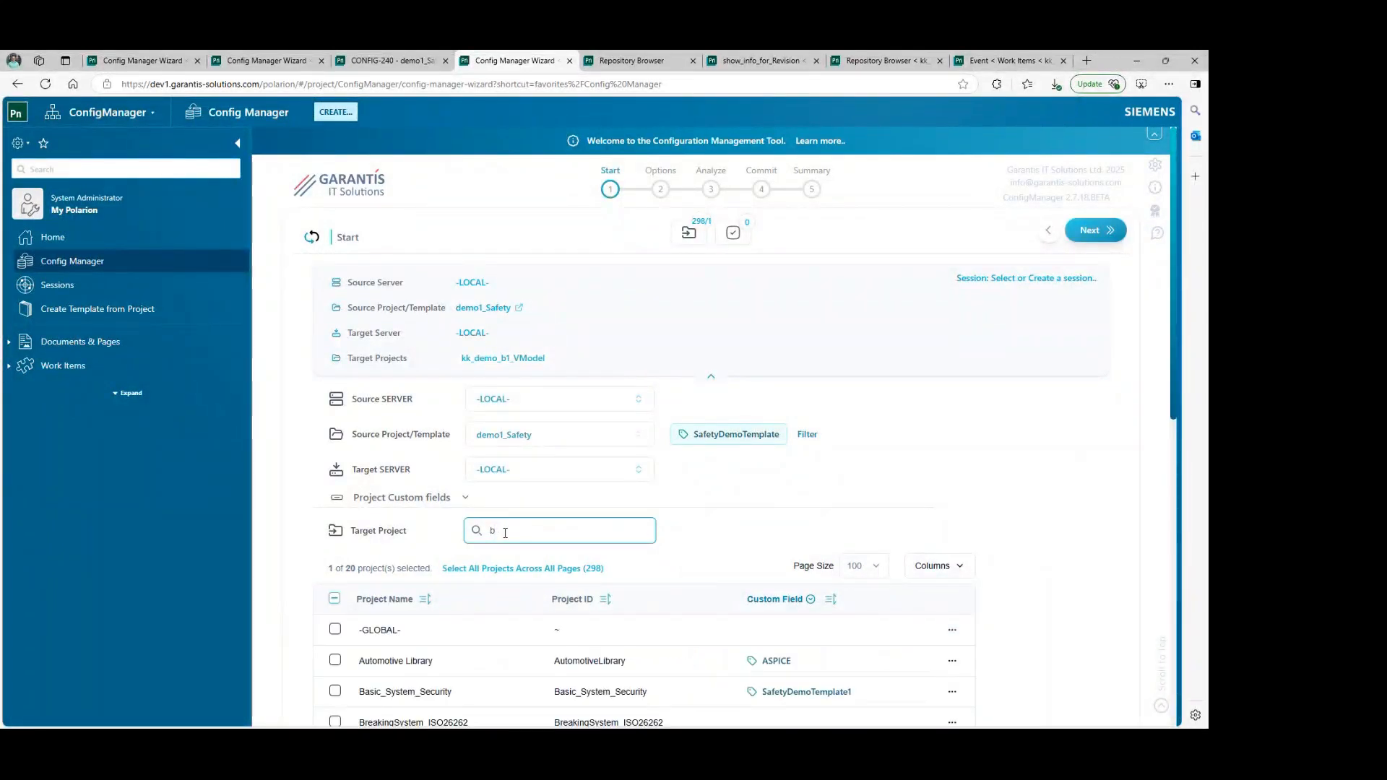
text(2)
click(335, 629)
Add kk_demo_b3_VModel and kk_demo_b4_VModel to the target projects and check the target project list.
click(529, 530)
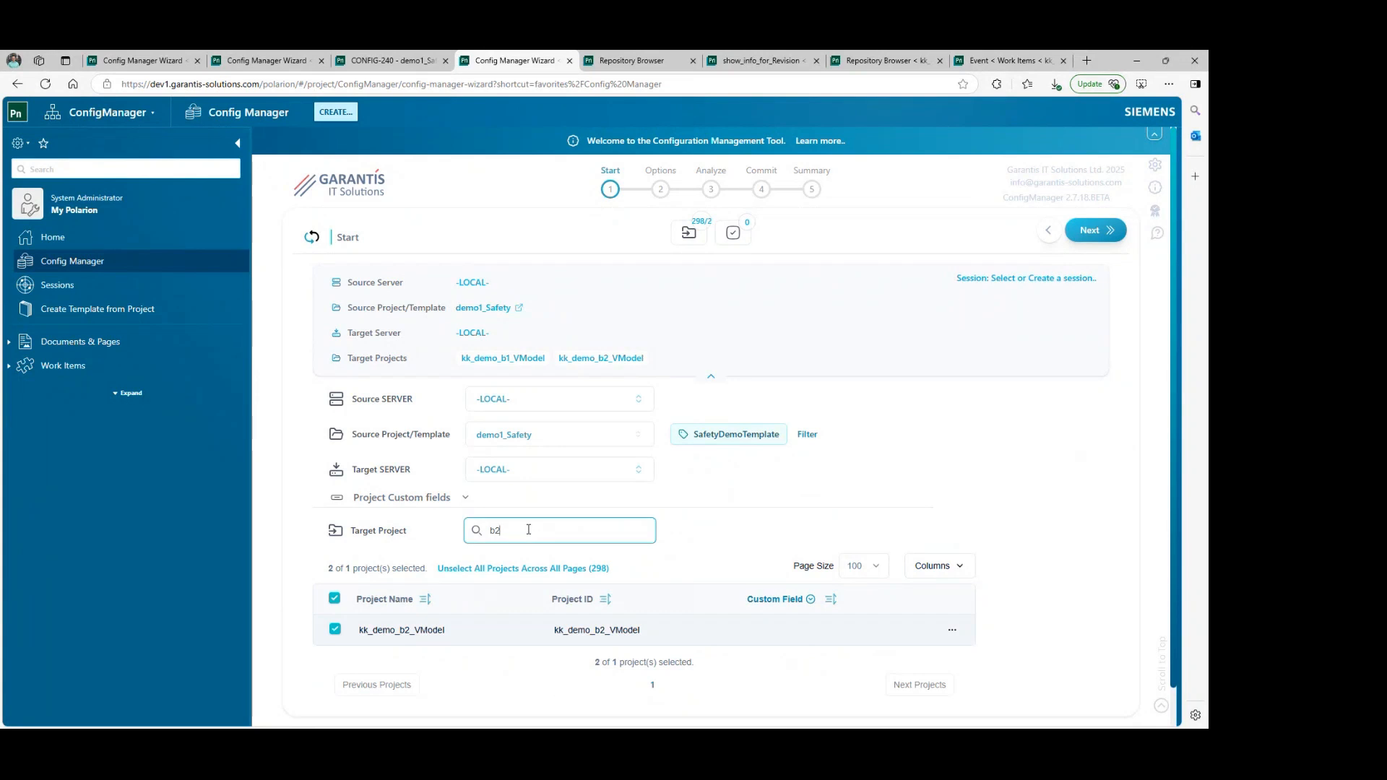
key(BackSpace)
text(3)
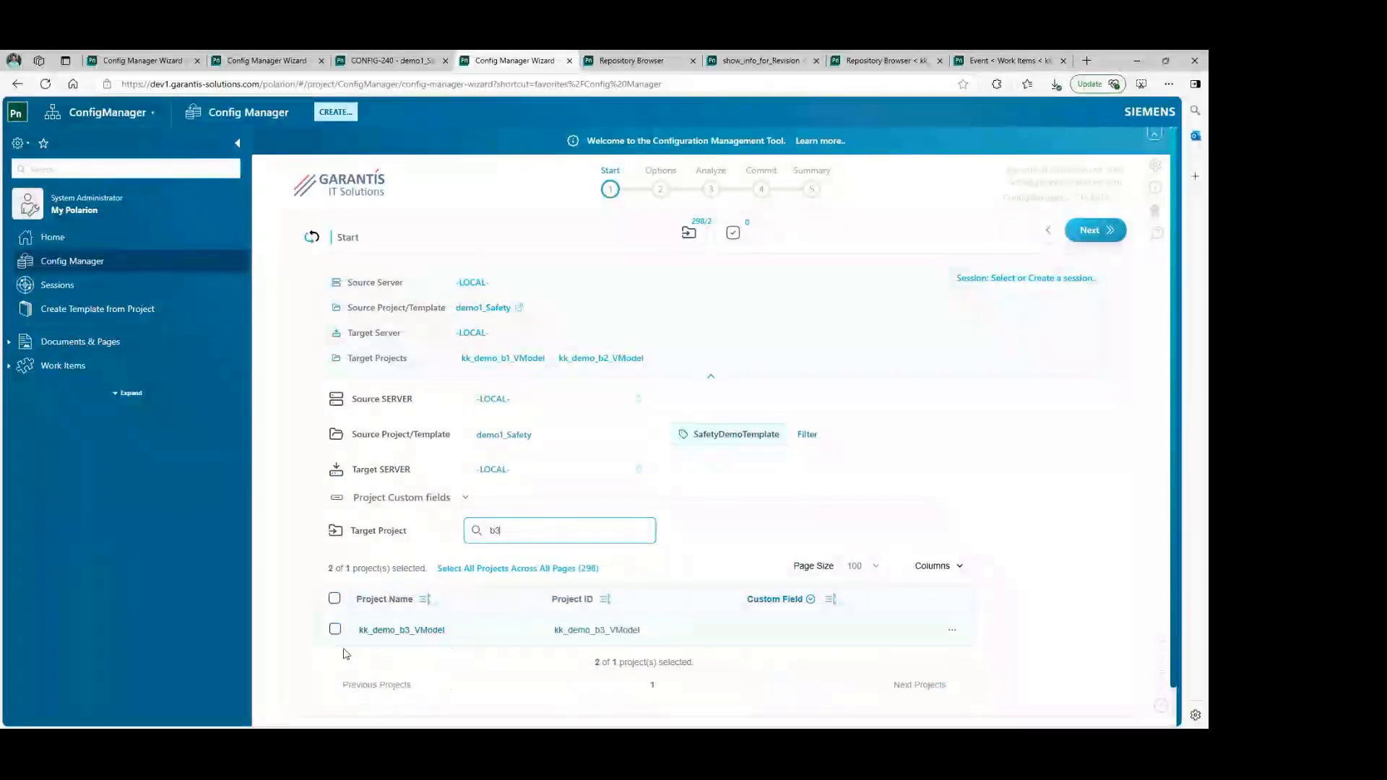
click(335, 630)
click(506, 538)
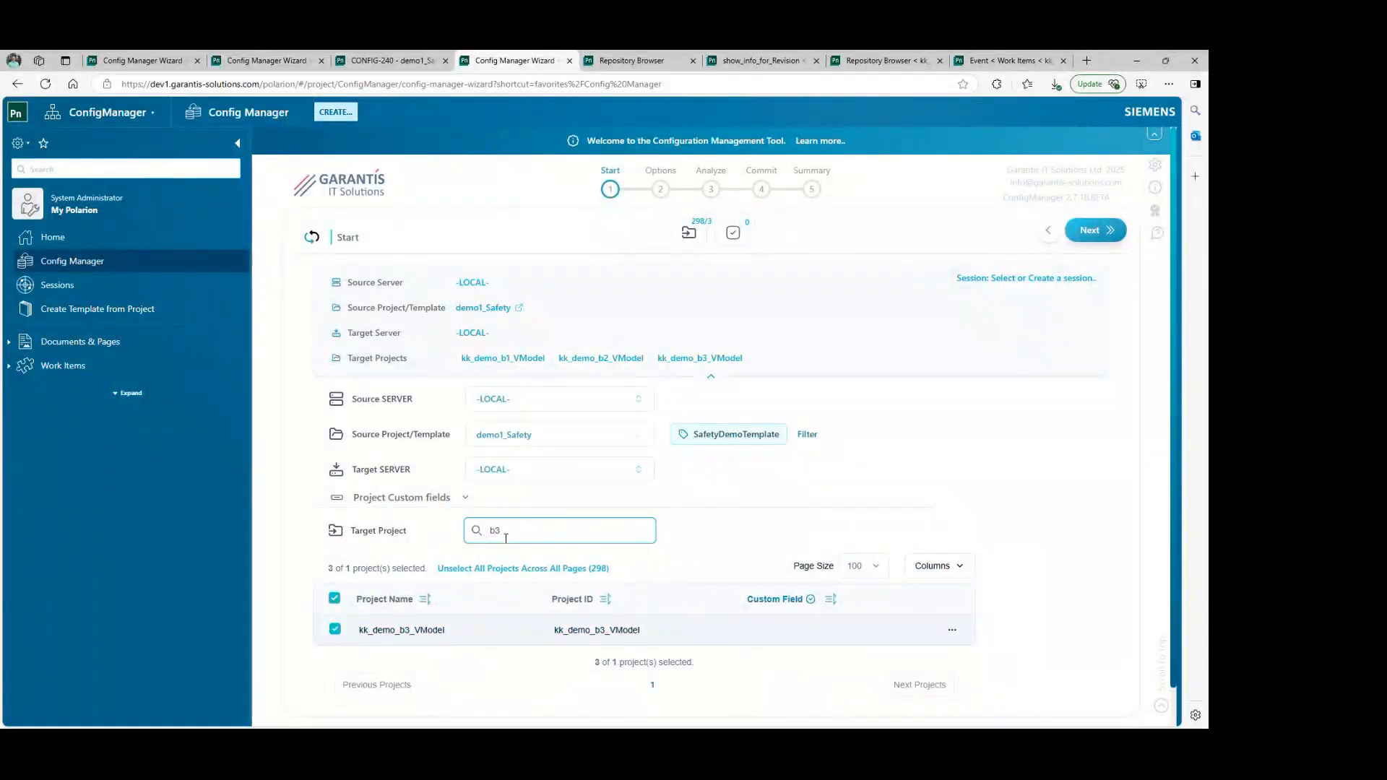
key(BackSpace)
text(4)
click(335, 630)
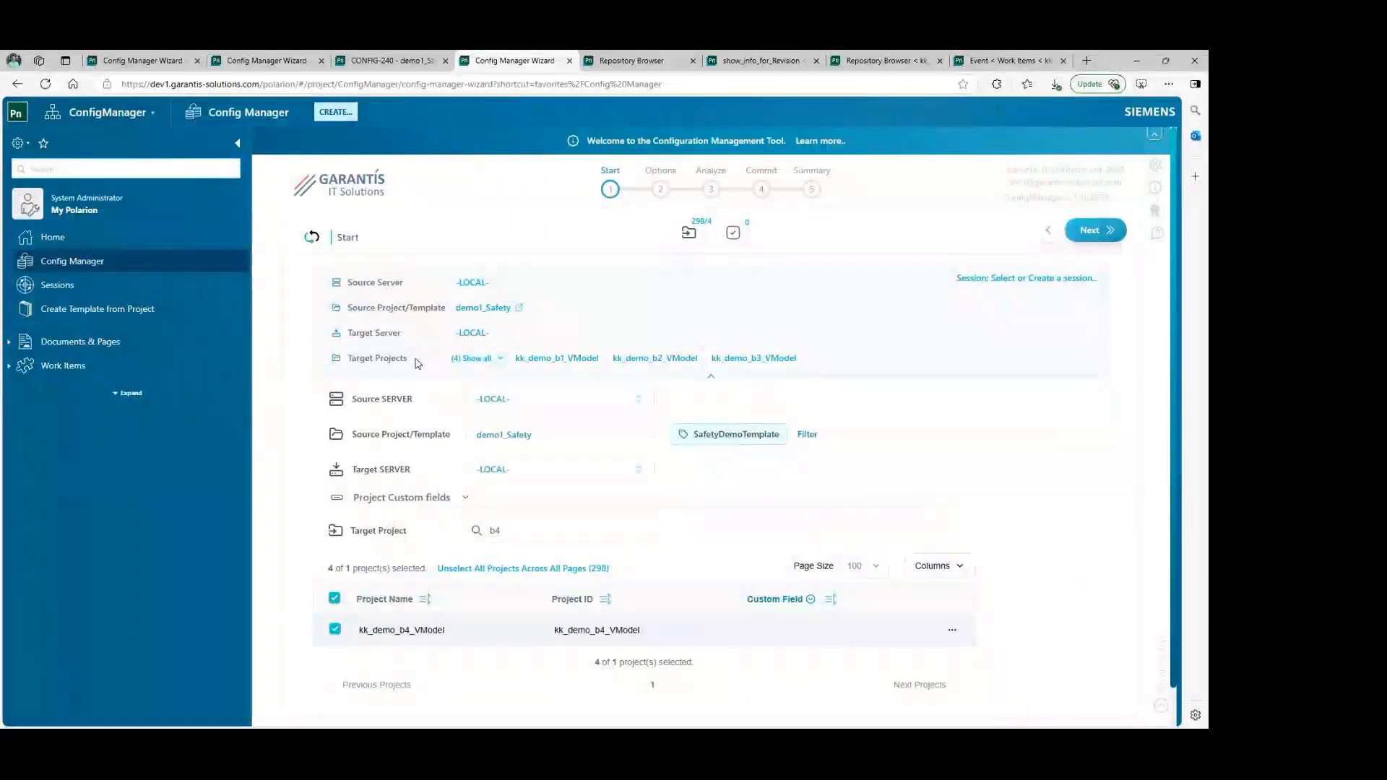
drag(348, 357, 402, 355)
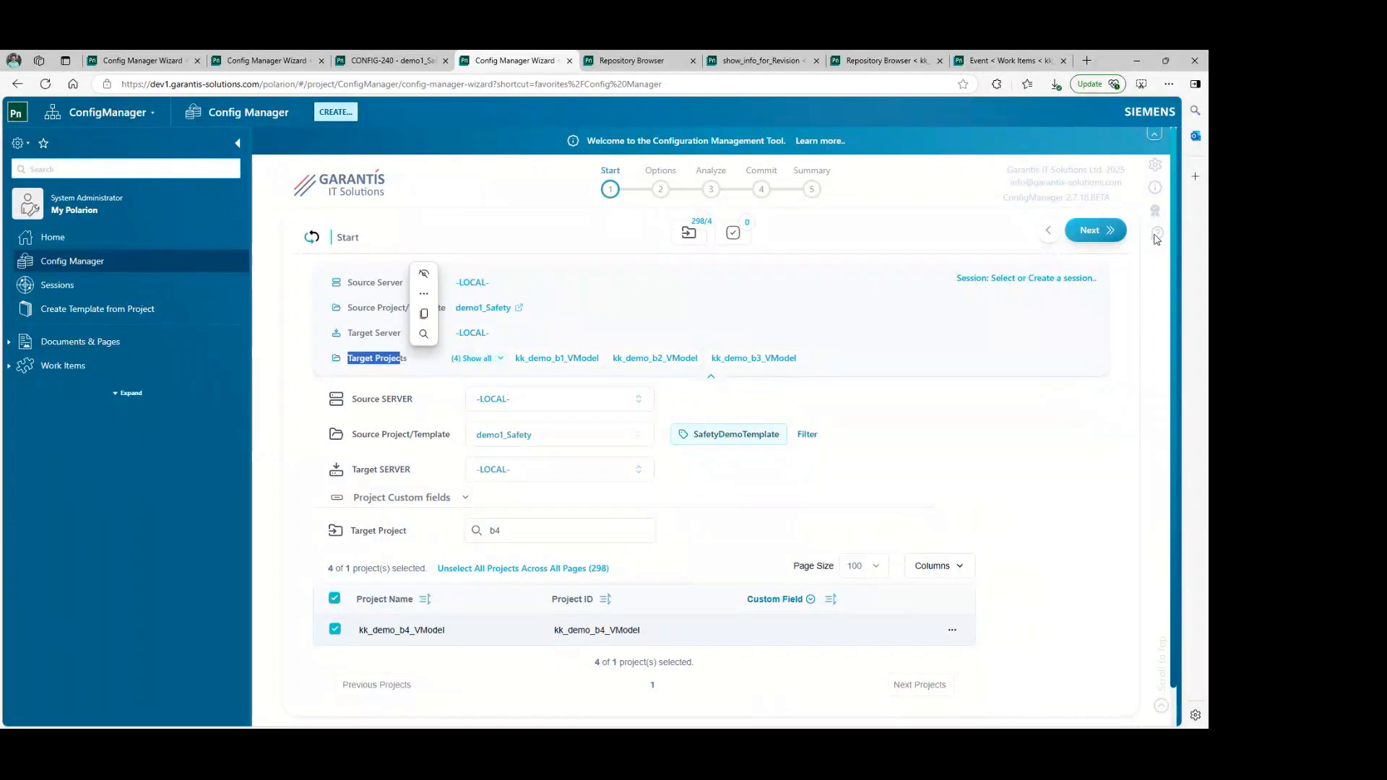
Keep all configuration items selected and run the one-to-many comparison against the four target projects.
click(1090, 231)
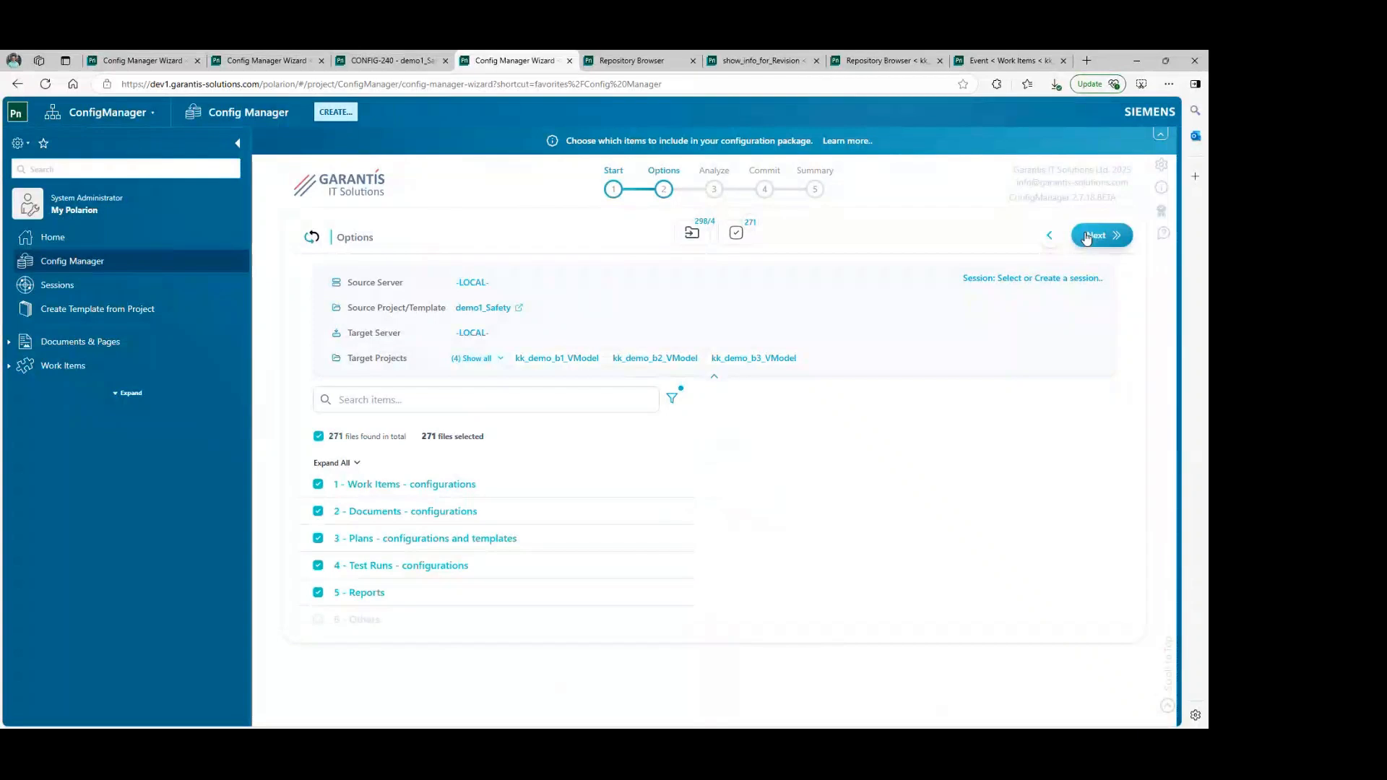
click(1088, 237)
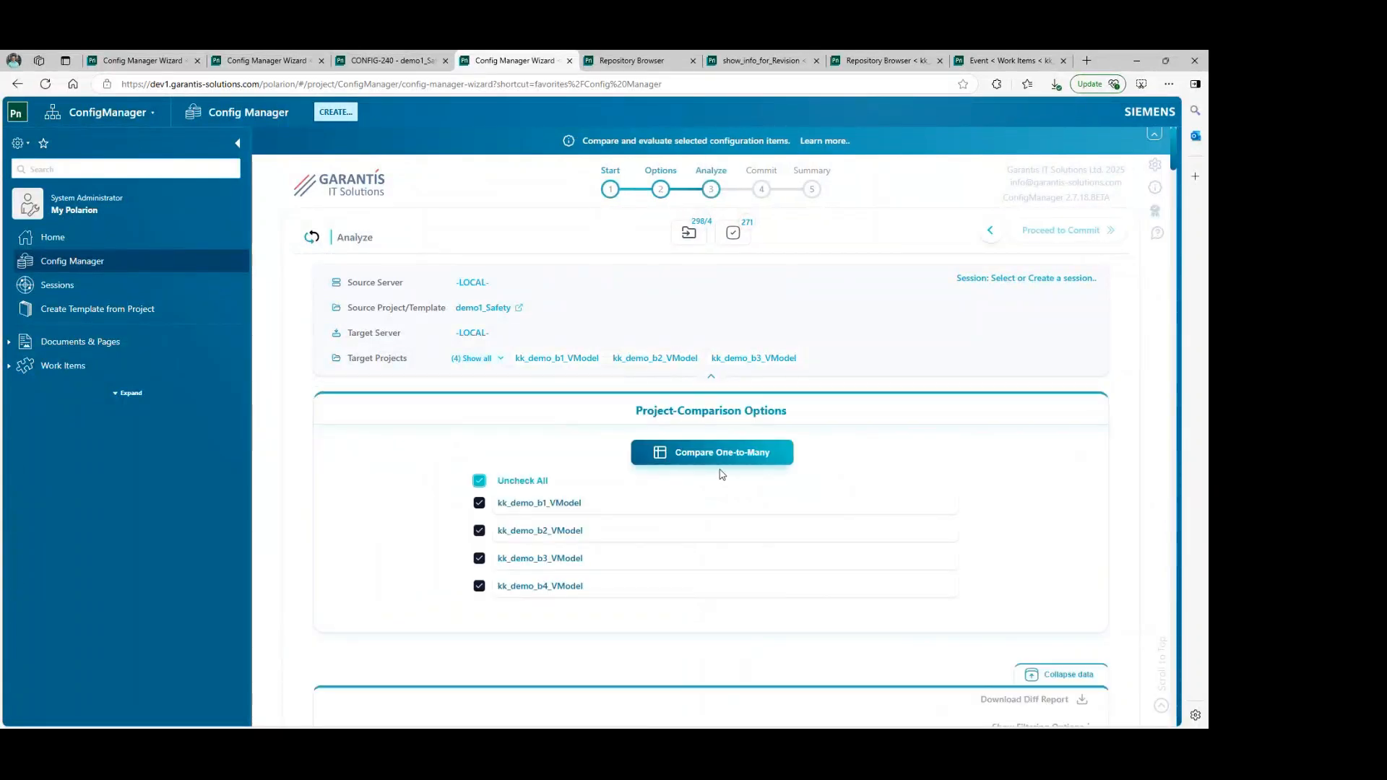
click(721, 458)
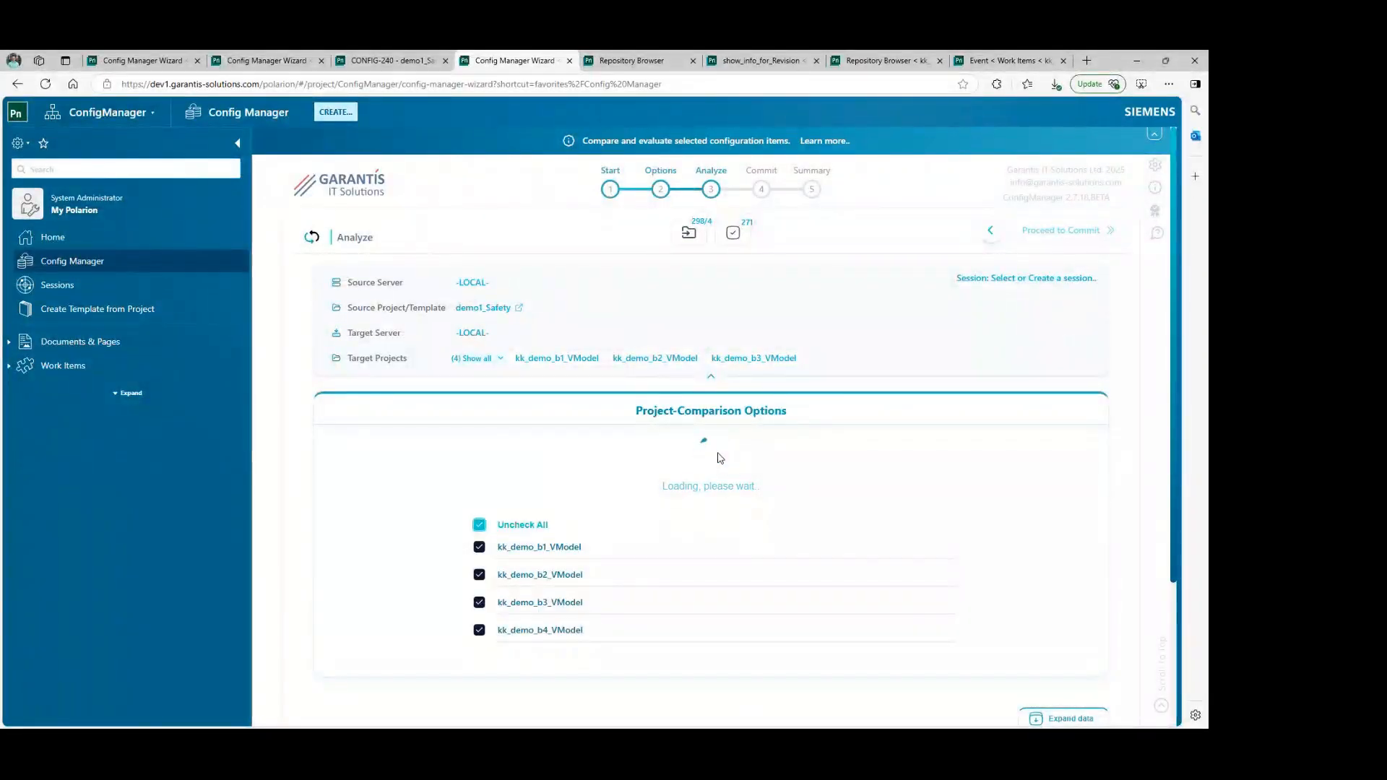
Review the WorkItems and Reports comparison tables for differences between demo1_Safety and the four target projects.
scroll(719, 458, down, 9)
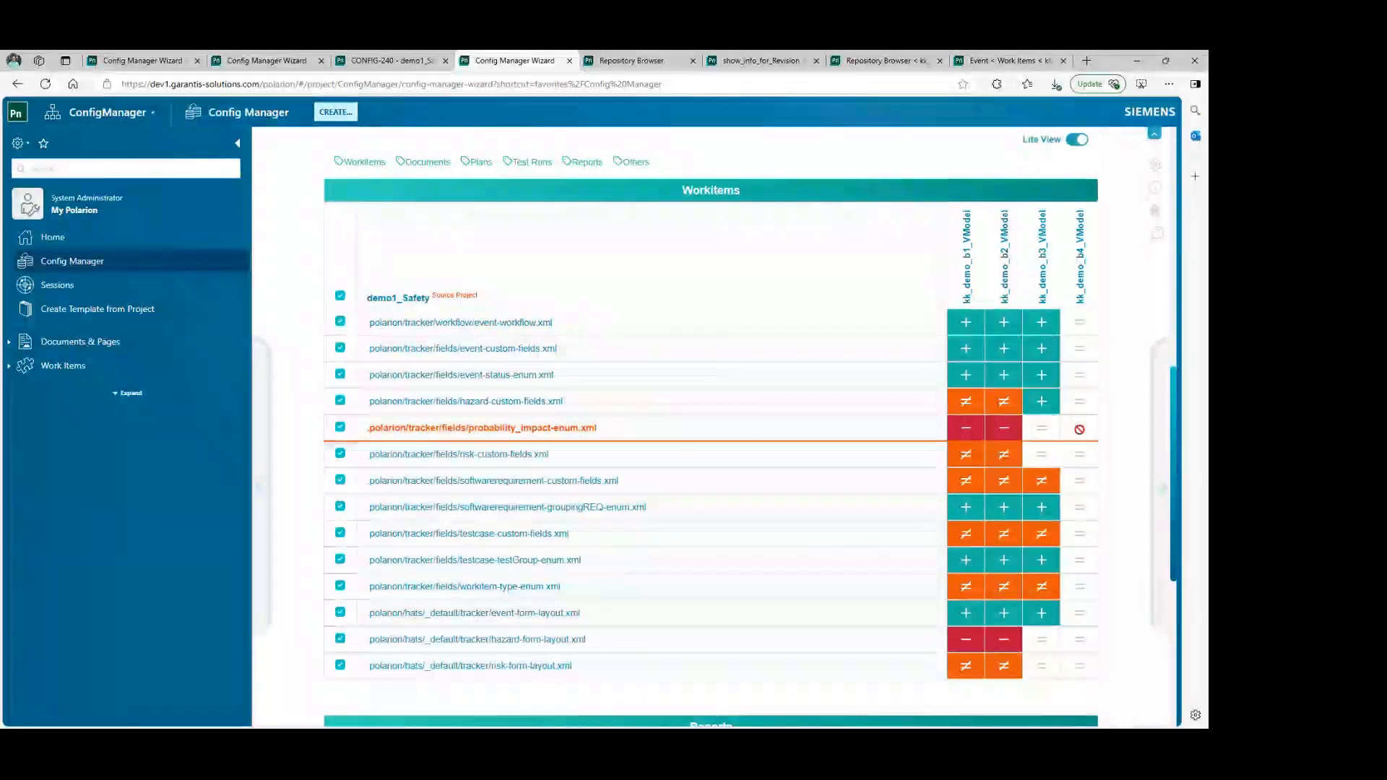
scroll(1091, 433, down, 5)
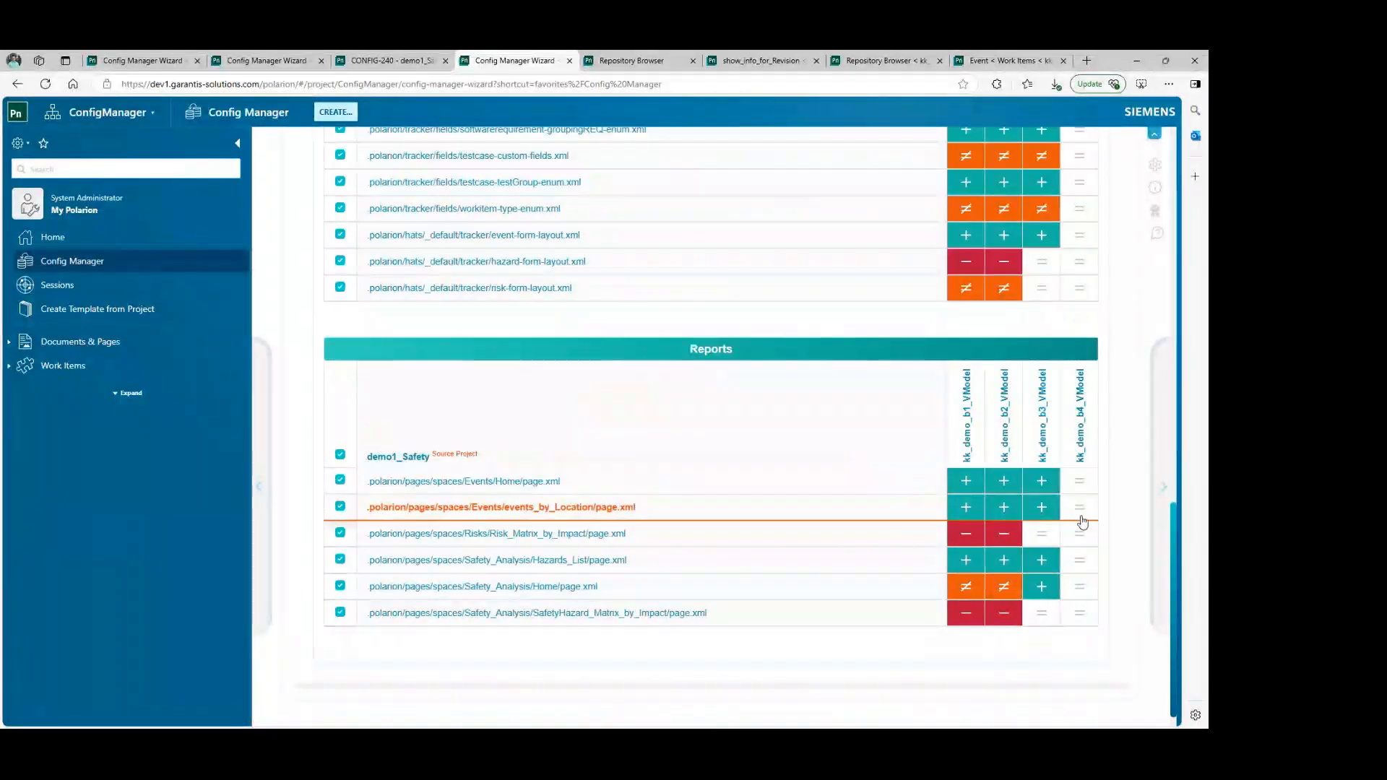
scroll(1084, 515, up, 3)
scroll(1081, 279, up, 1)
scroll(1068, 260, up, 3)
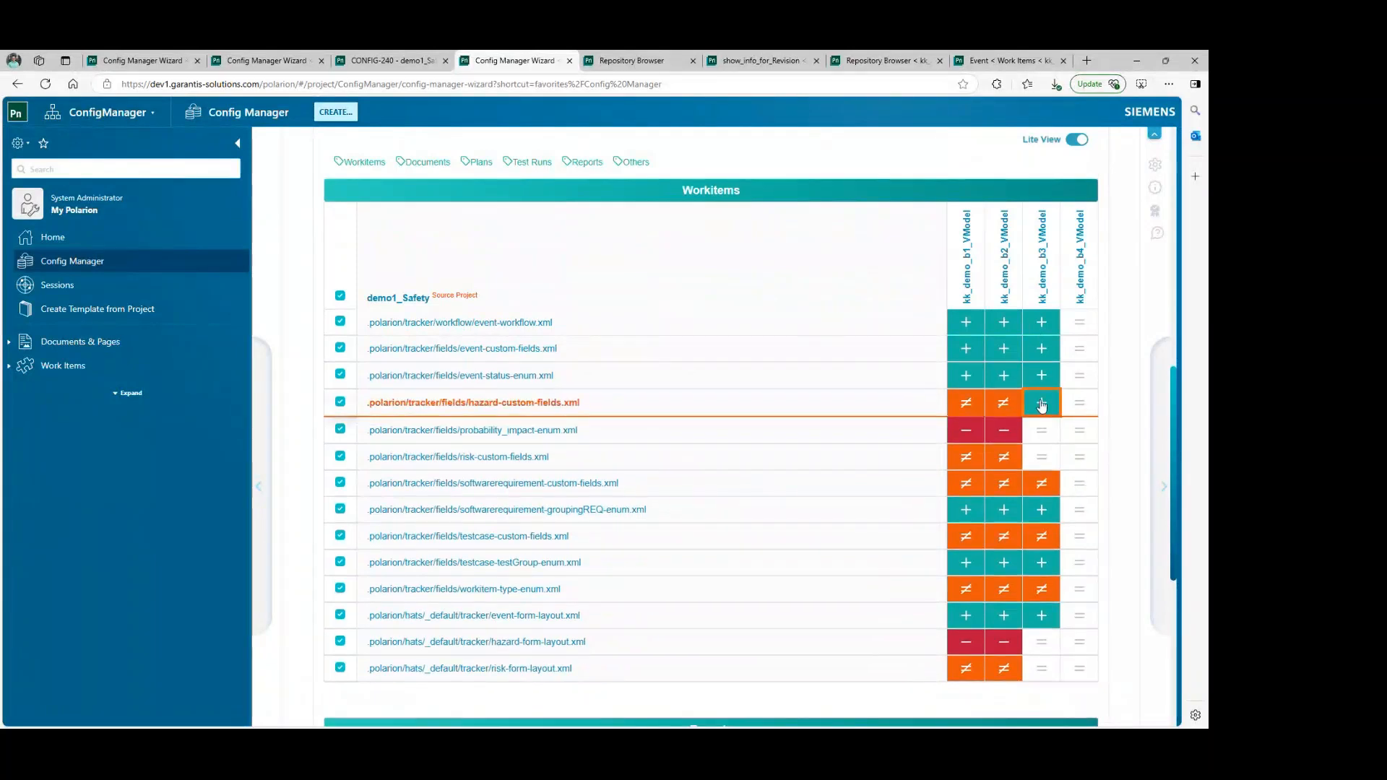
Examine the hazard-custom-fields.xml diffs for kk_demo_b1_VModel and kk_demo_b3_VModel, closing the Event work items page in between.
click(965, 401)
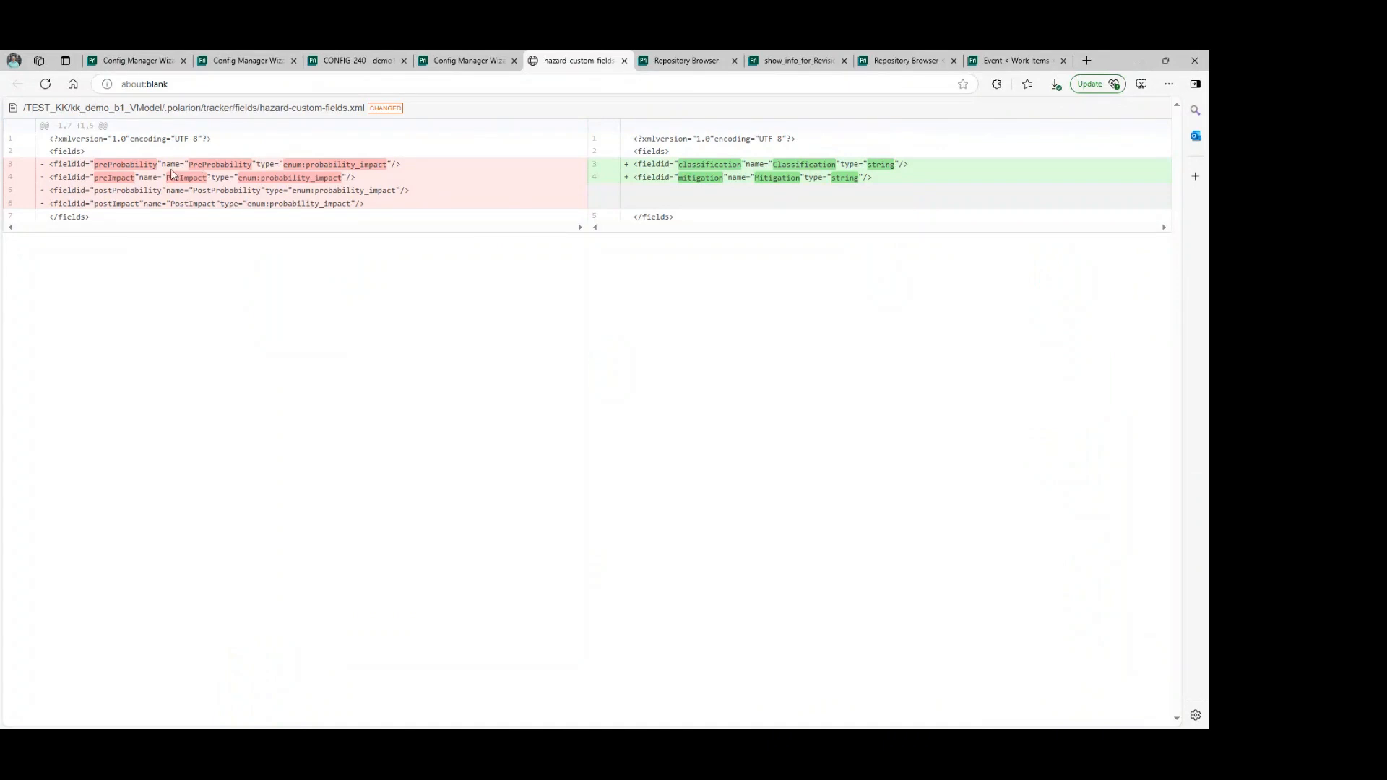
click(246, 60)
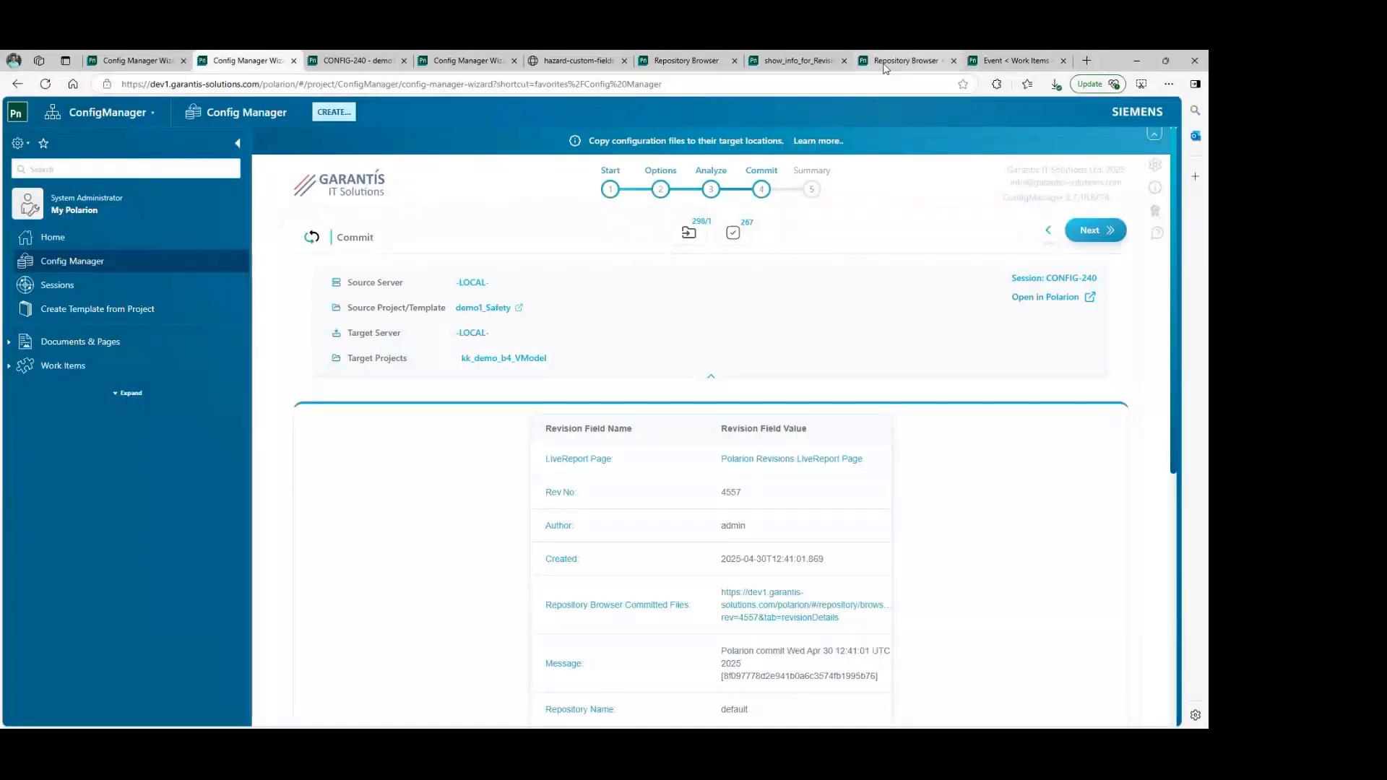
click(1064, 62)
click(463, 61)
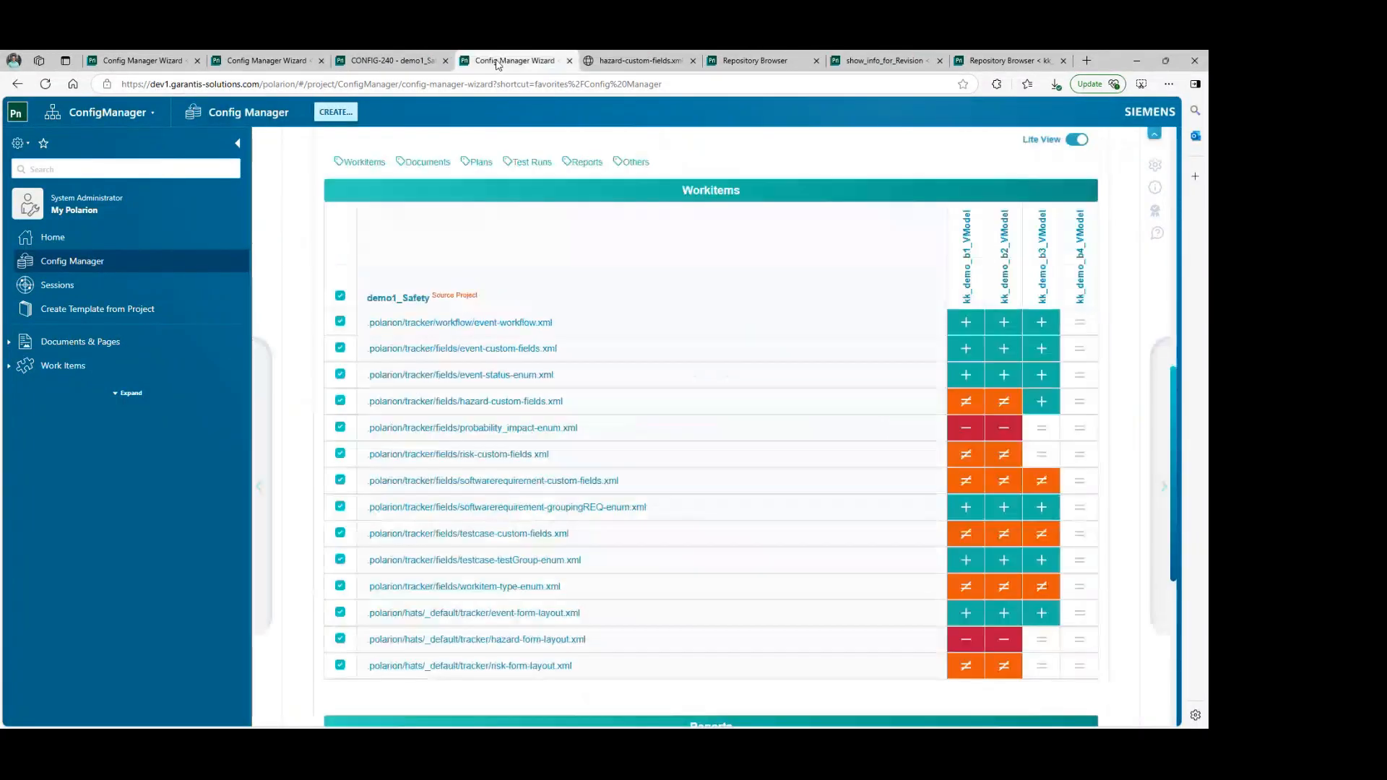
click(1047, 402)
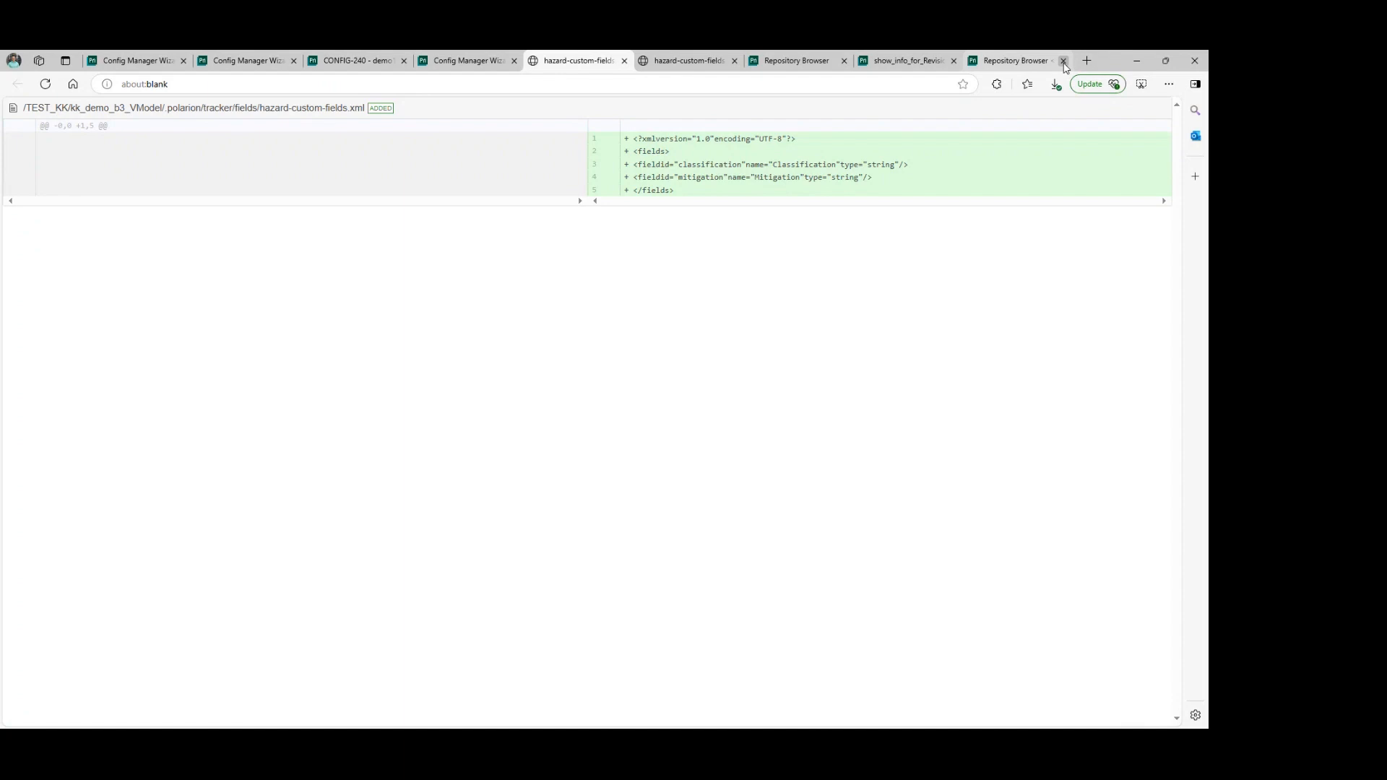
Close the target project's Repository Browser page, then revisit session CONFIG-240 and the committed files of revision 4557.
click(1065, 61)
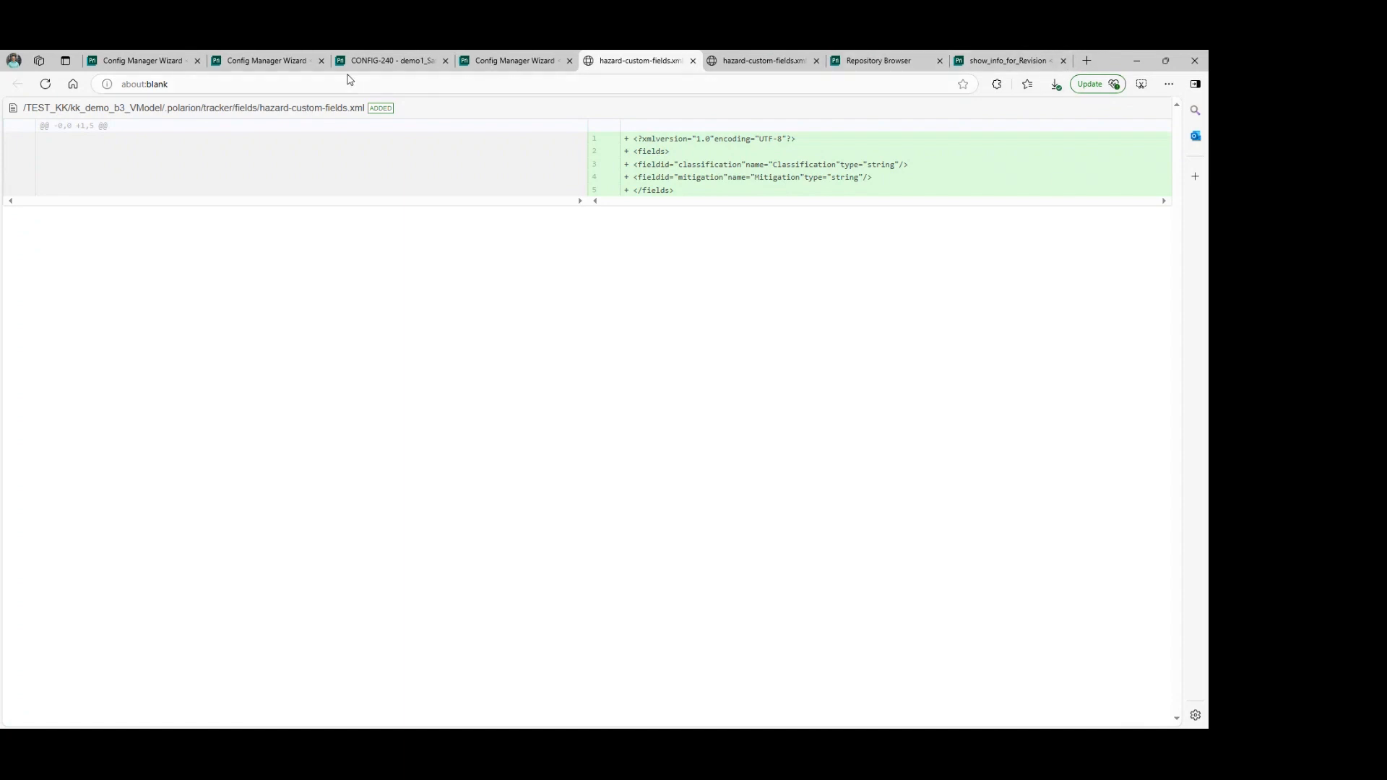
click(356, 63)
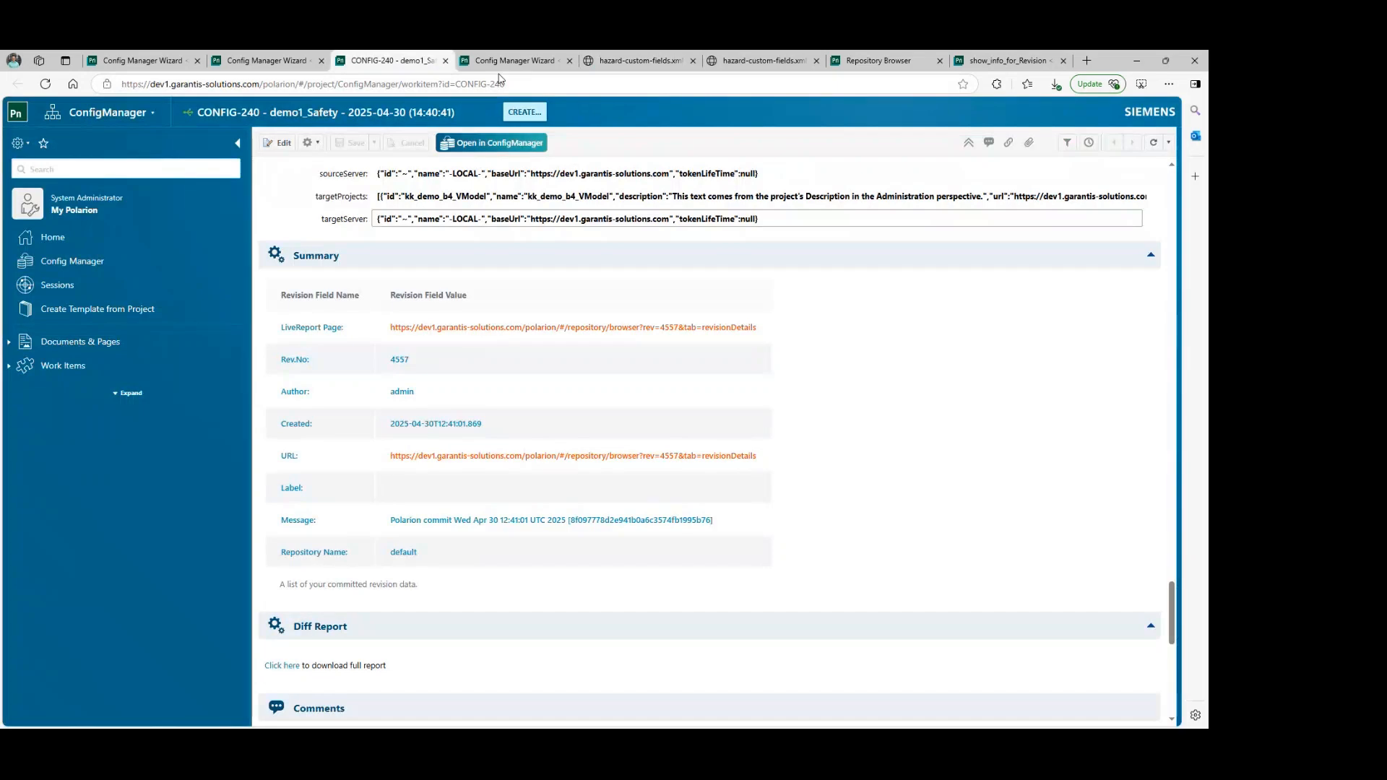
click(892, 64)
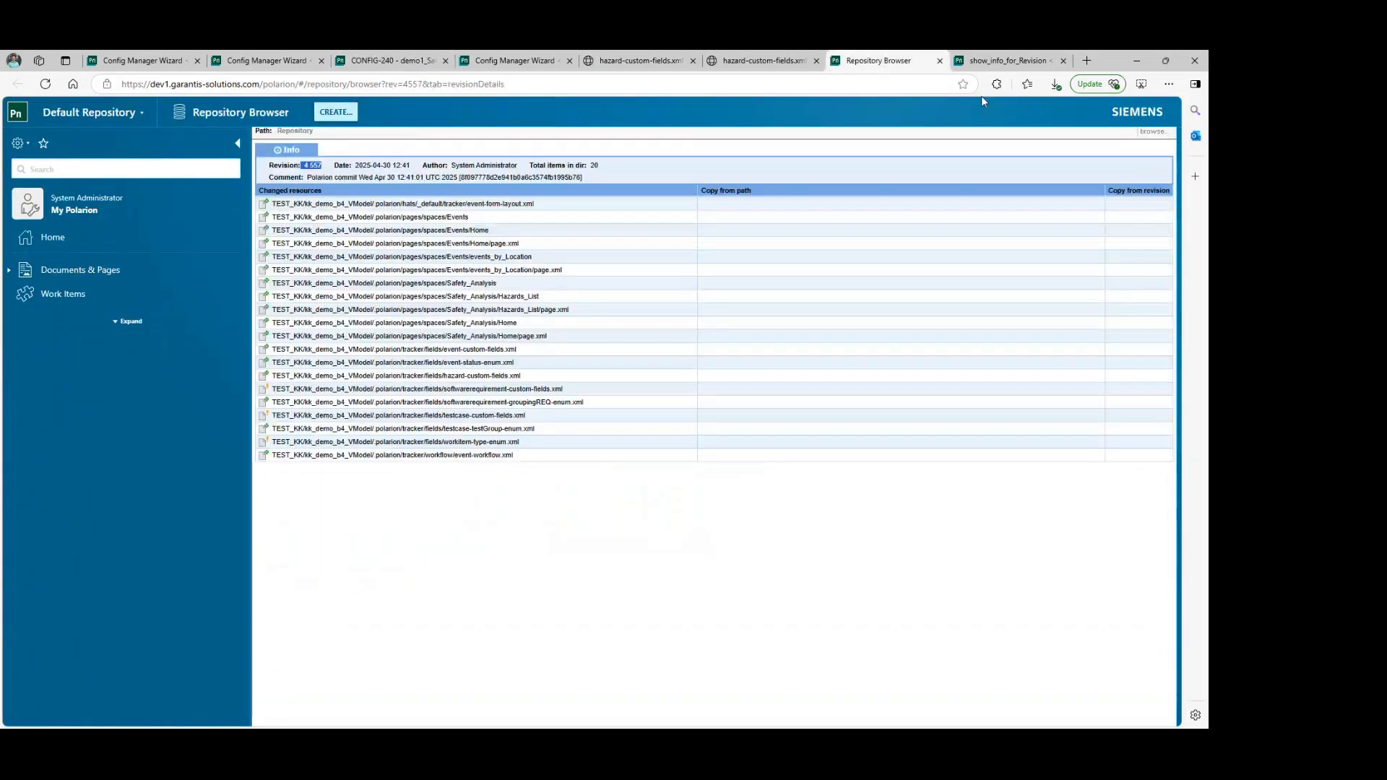
Close the Repository Browser and revision report pages, then recheck the WorkItems and Reports comparison tables for the four target projects.
click(940, 61)
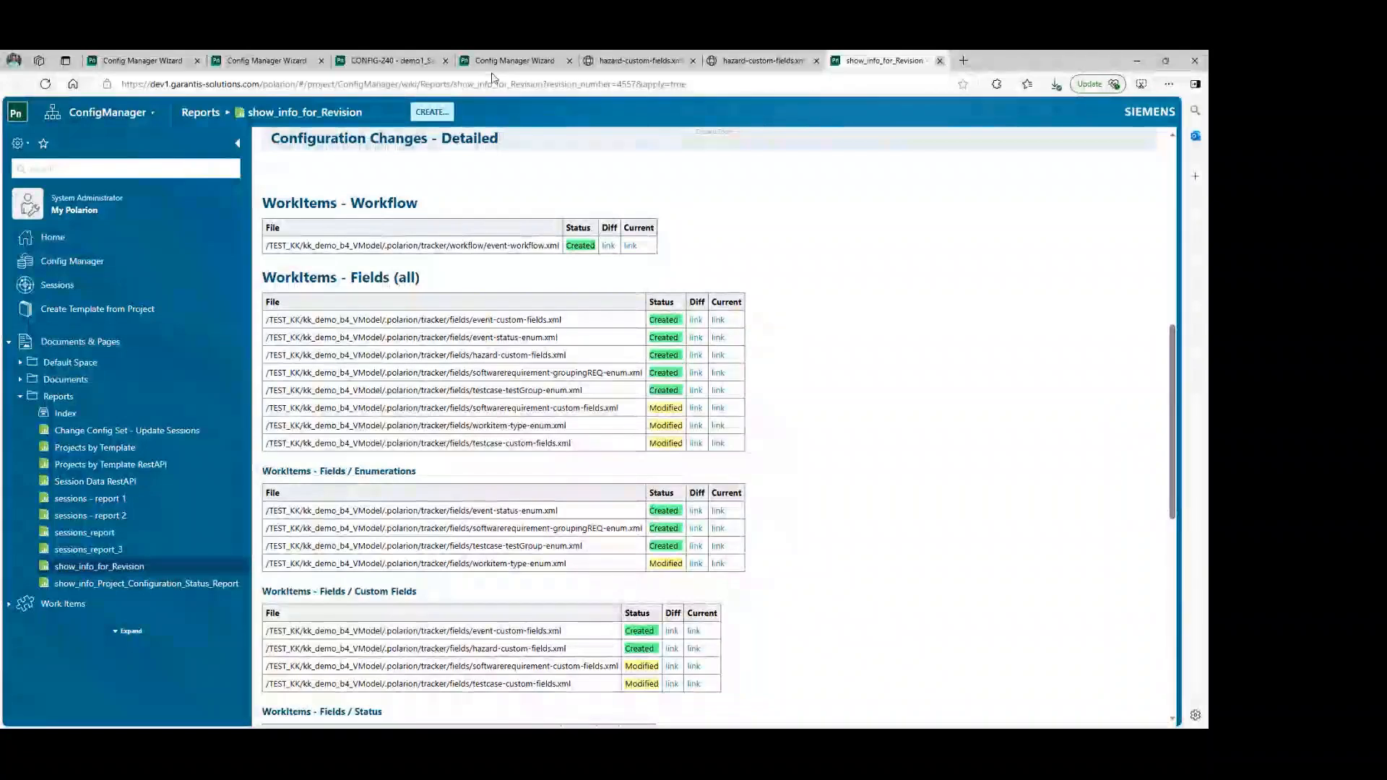
click(940, 62)
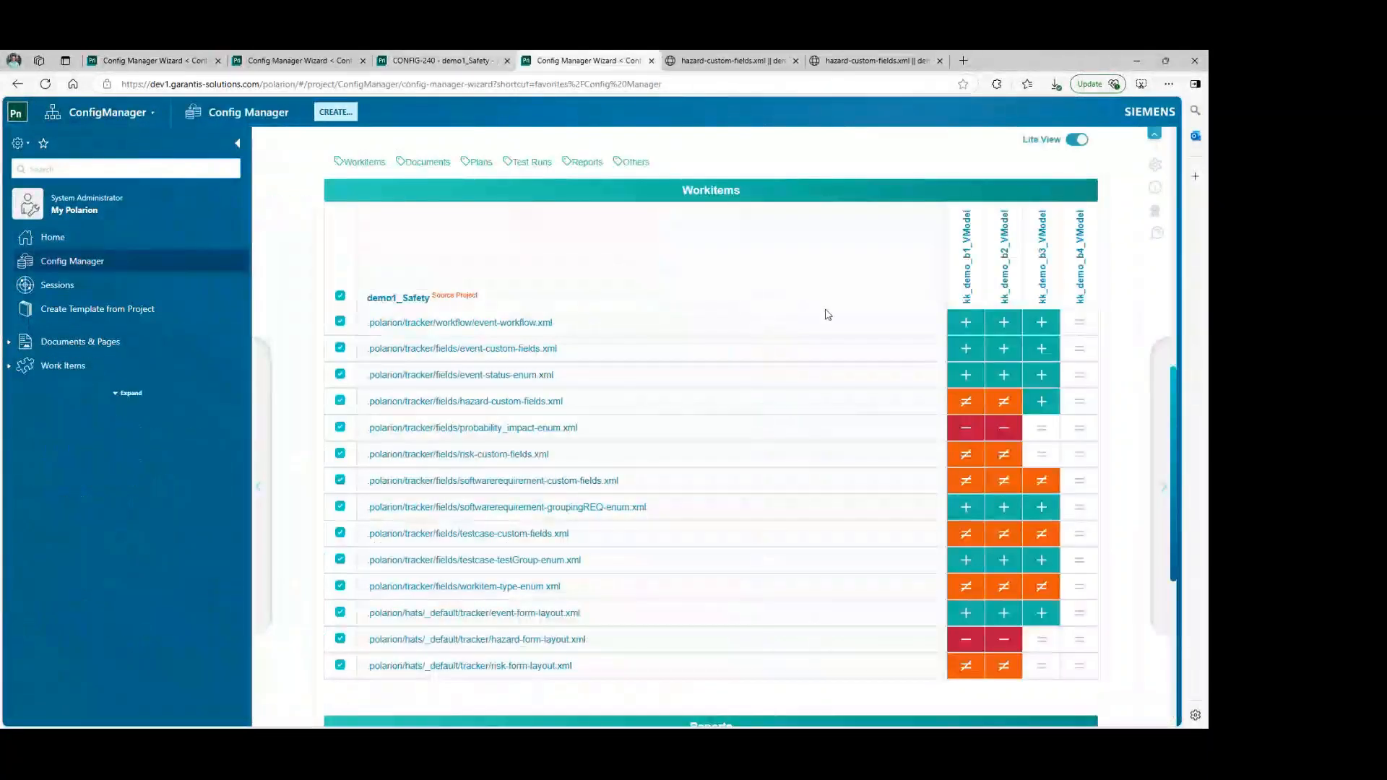
scroll(837, 445, down, 5)
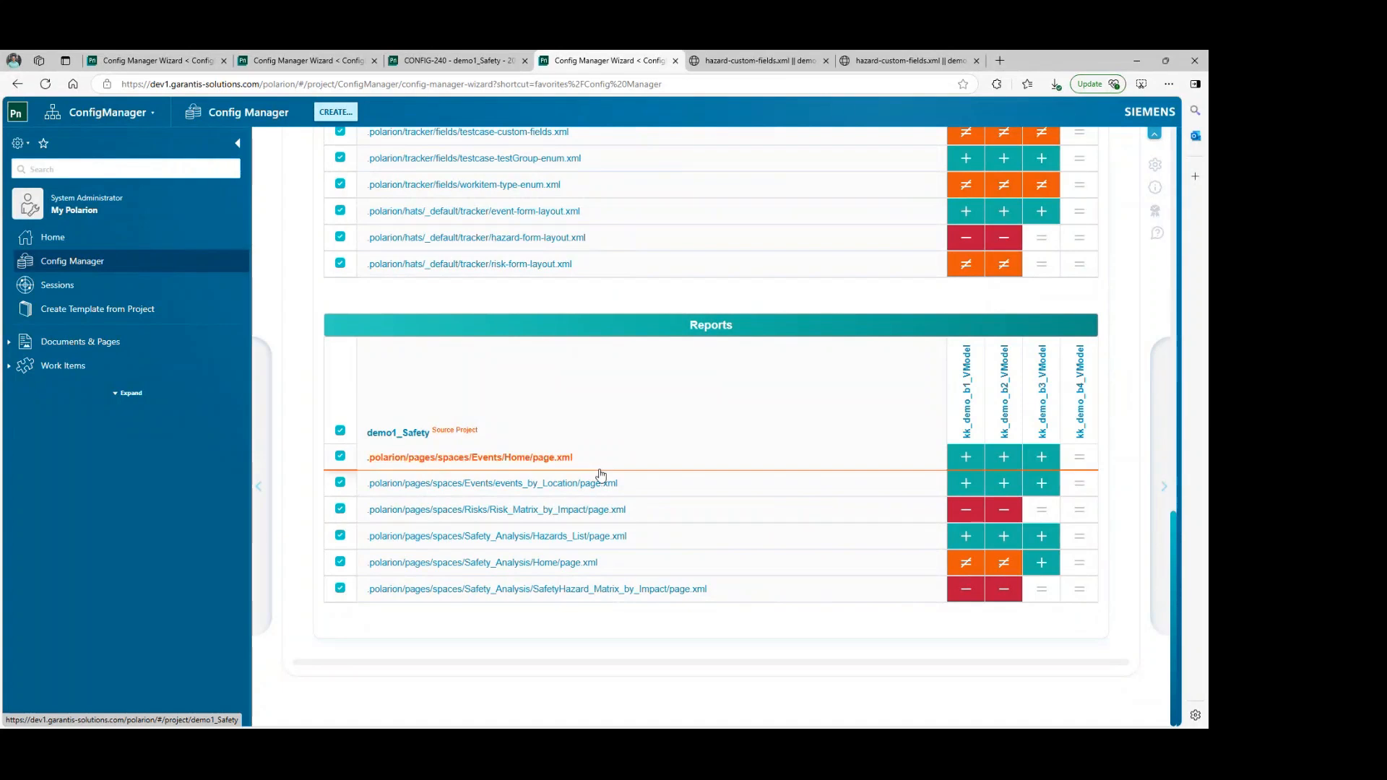
scroll(867, 514, up, 15)
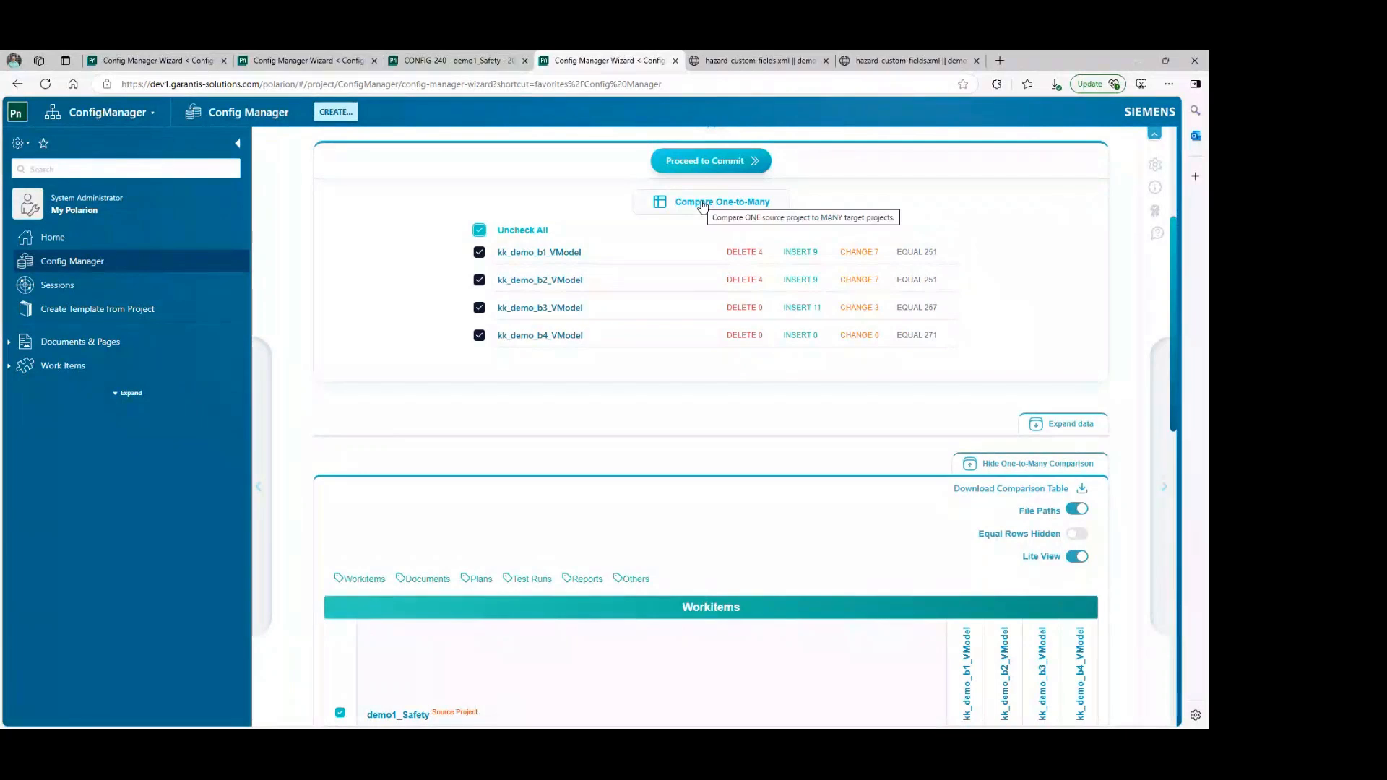
Proceed to commit and overwrite the configuration files in all four target projects, kk_demo_b1_VModel through kk_demo_b4_VModel.
click(696, 164)
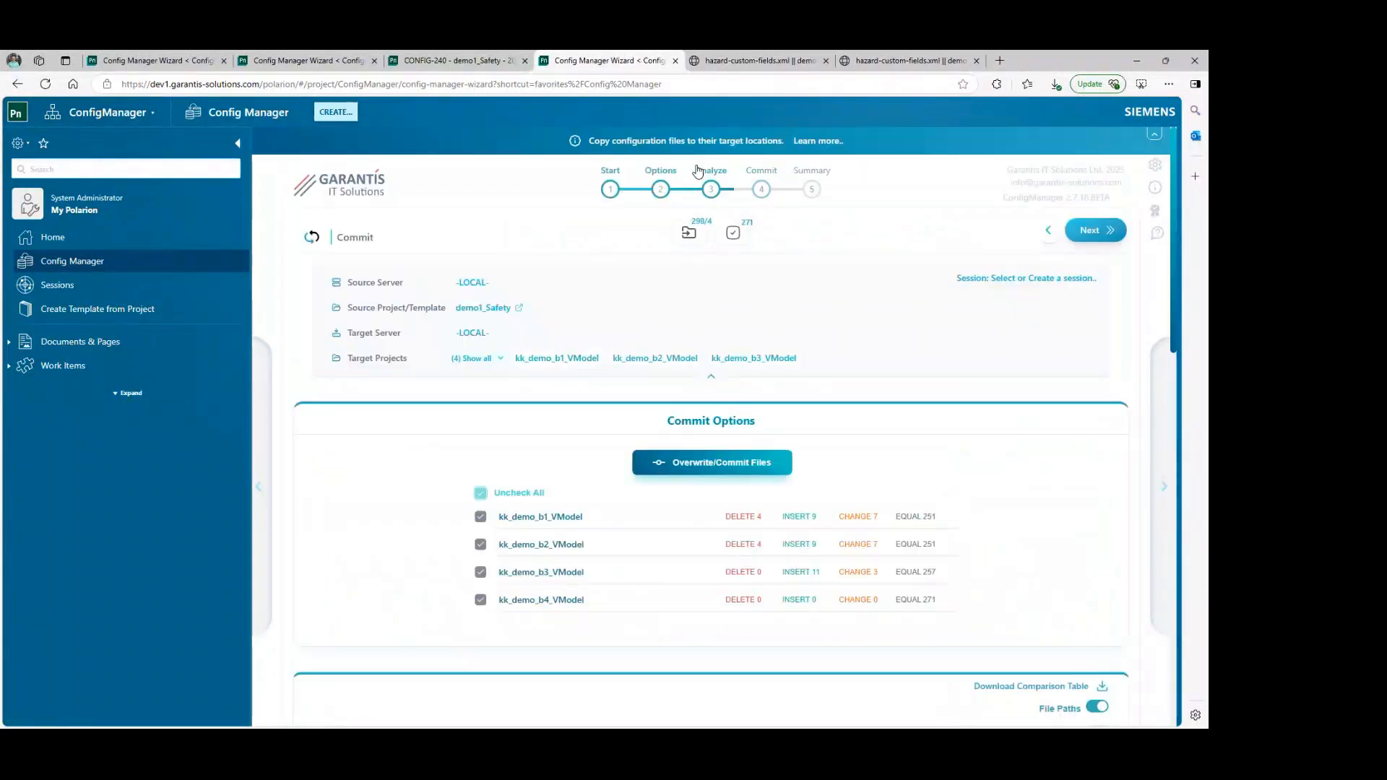
click(702, 466)
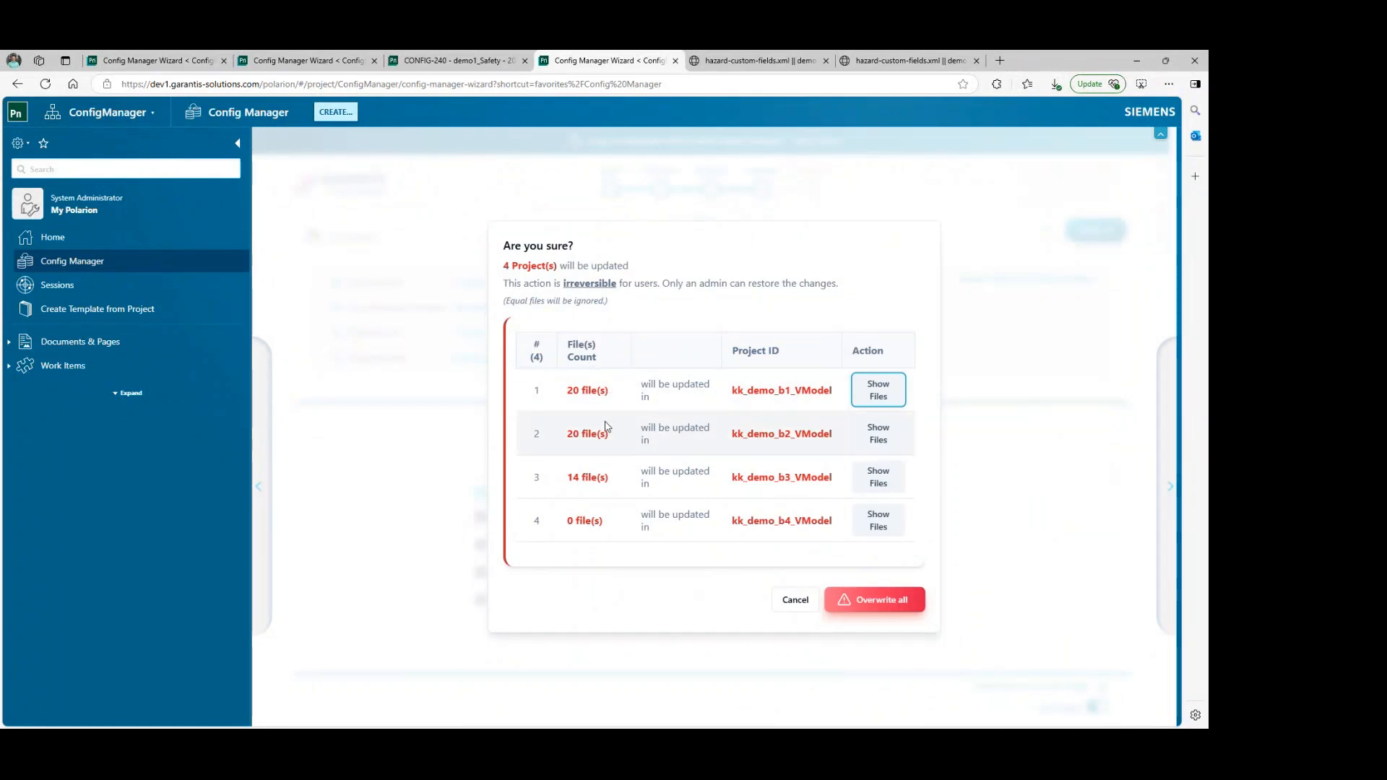
click(875, 603)
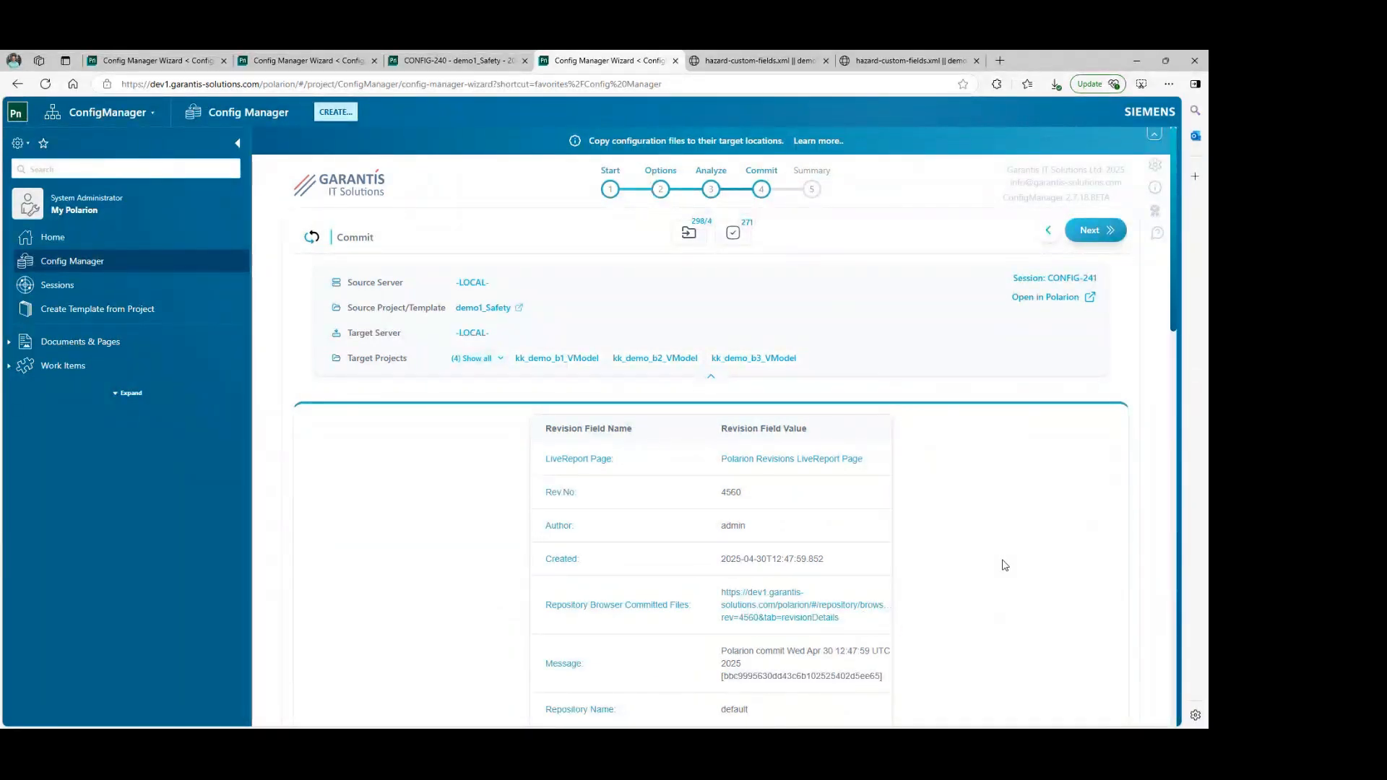
Review the committed revision data and the updated file lists for each target project.
scroll(1006, 573, down, 3)
scroll(997, 532, down, 5)
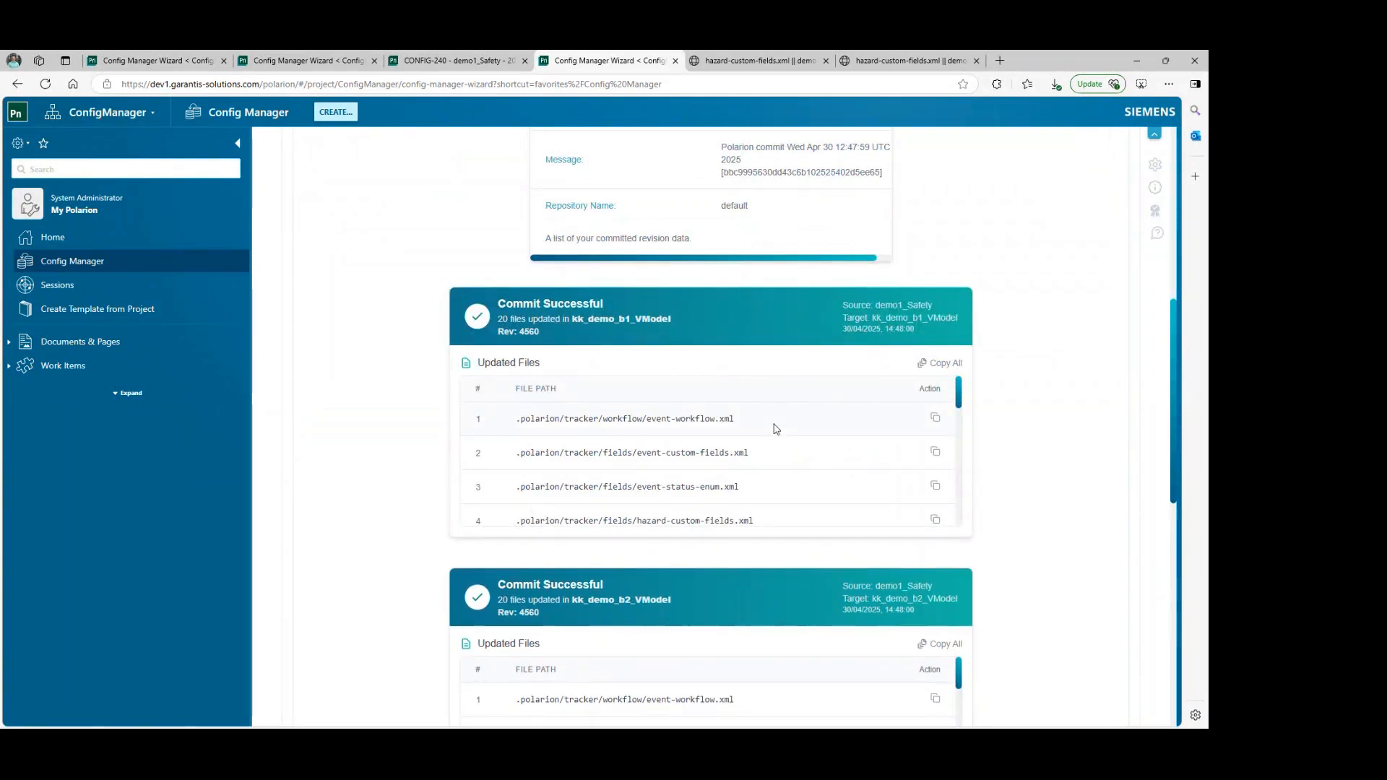
scroll(421, 483, down, 10)
scroll(392, 510, up, 10)
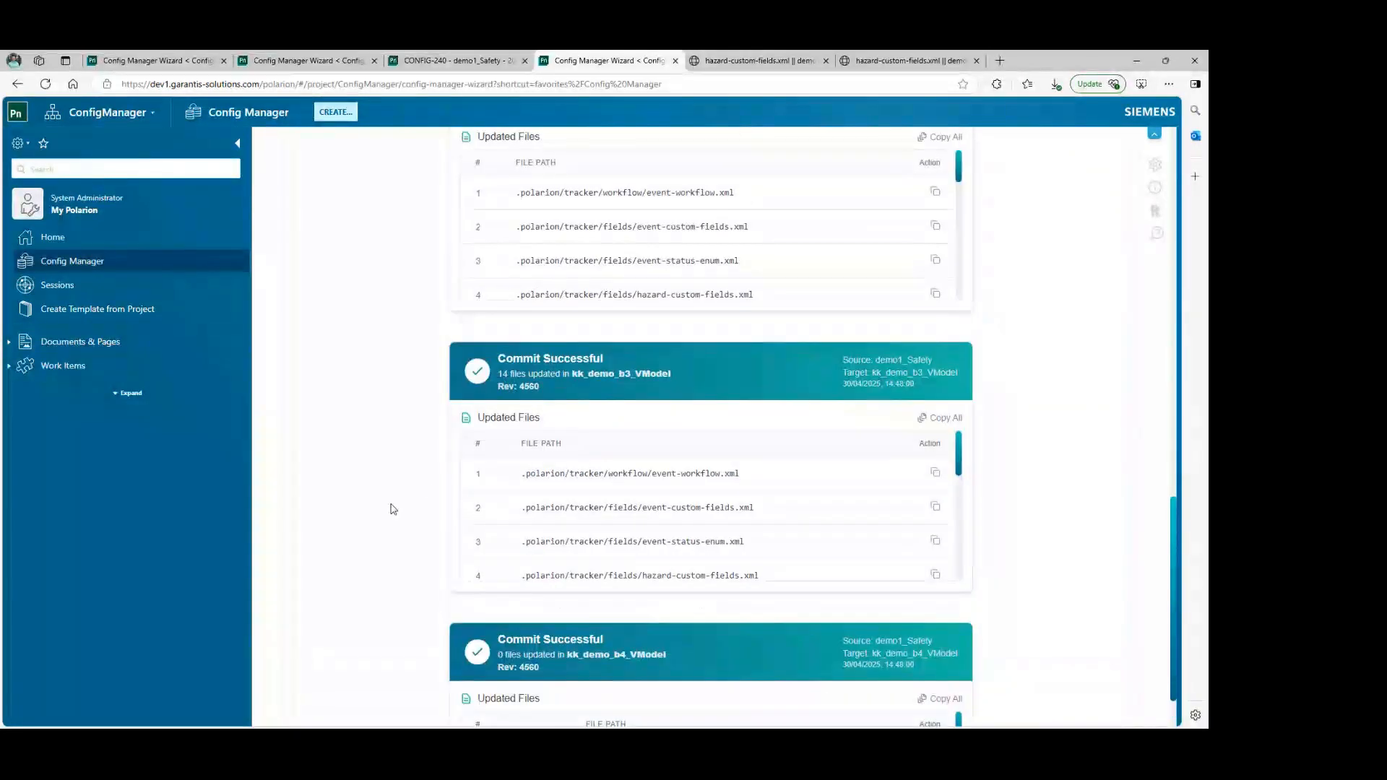
scroll(392, 511, up, 5)
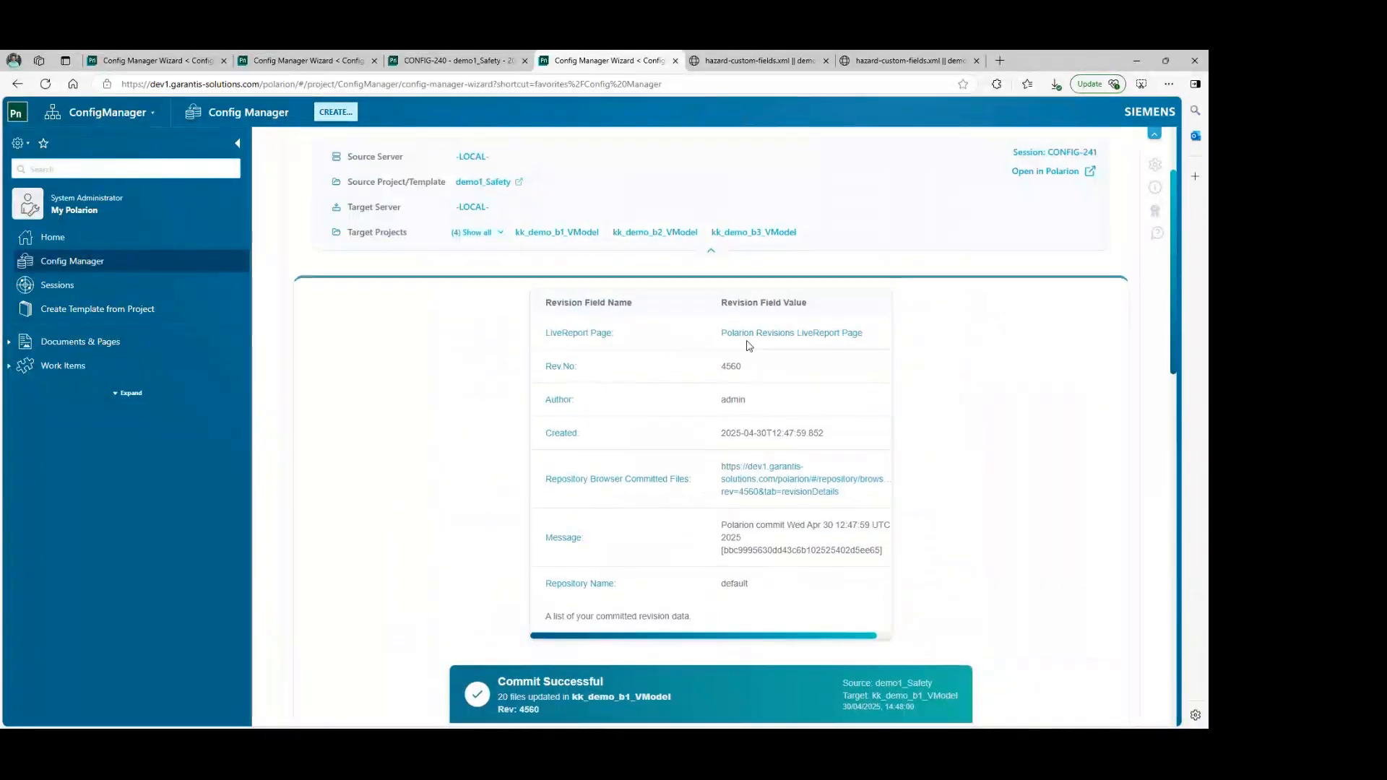
Open the Polarion Revisions LiveReport page for revision 4560 and examine the WorkItems file changes in the target projects.
click(772, 334)
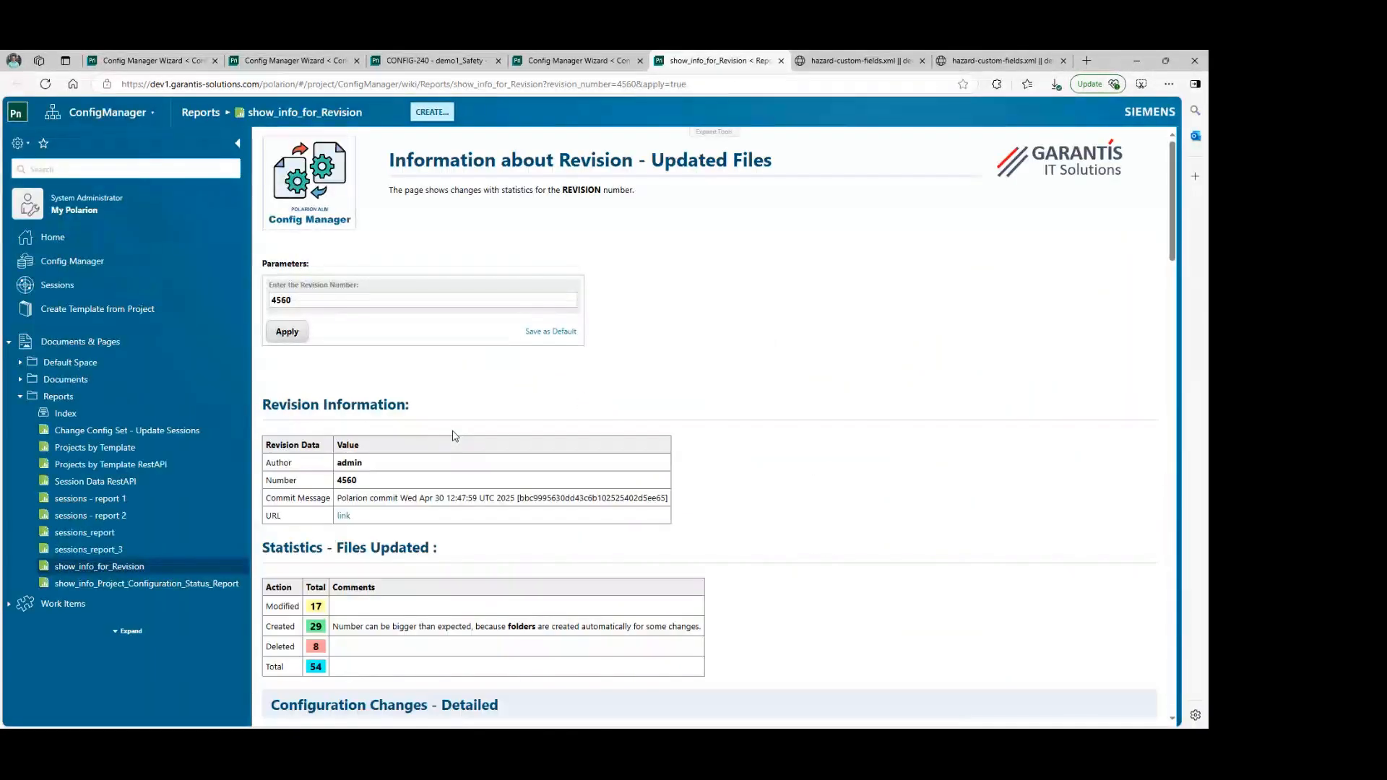
scroll(449, 439, down, 8)
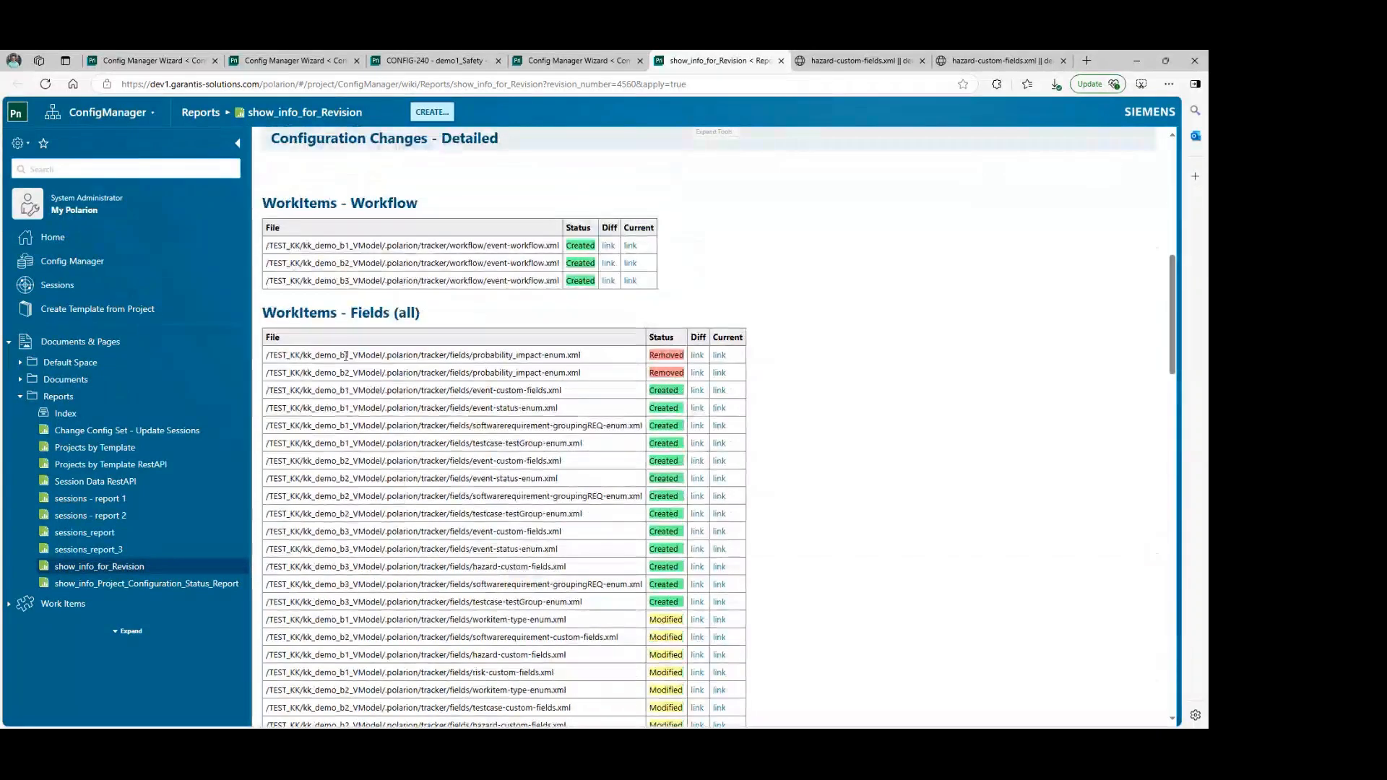
drag(340, 356, 352, 373)
scroll(350, 417, down, 4)
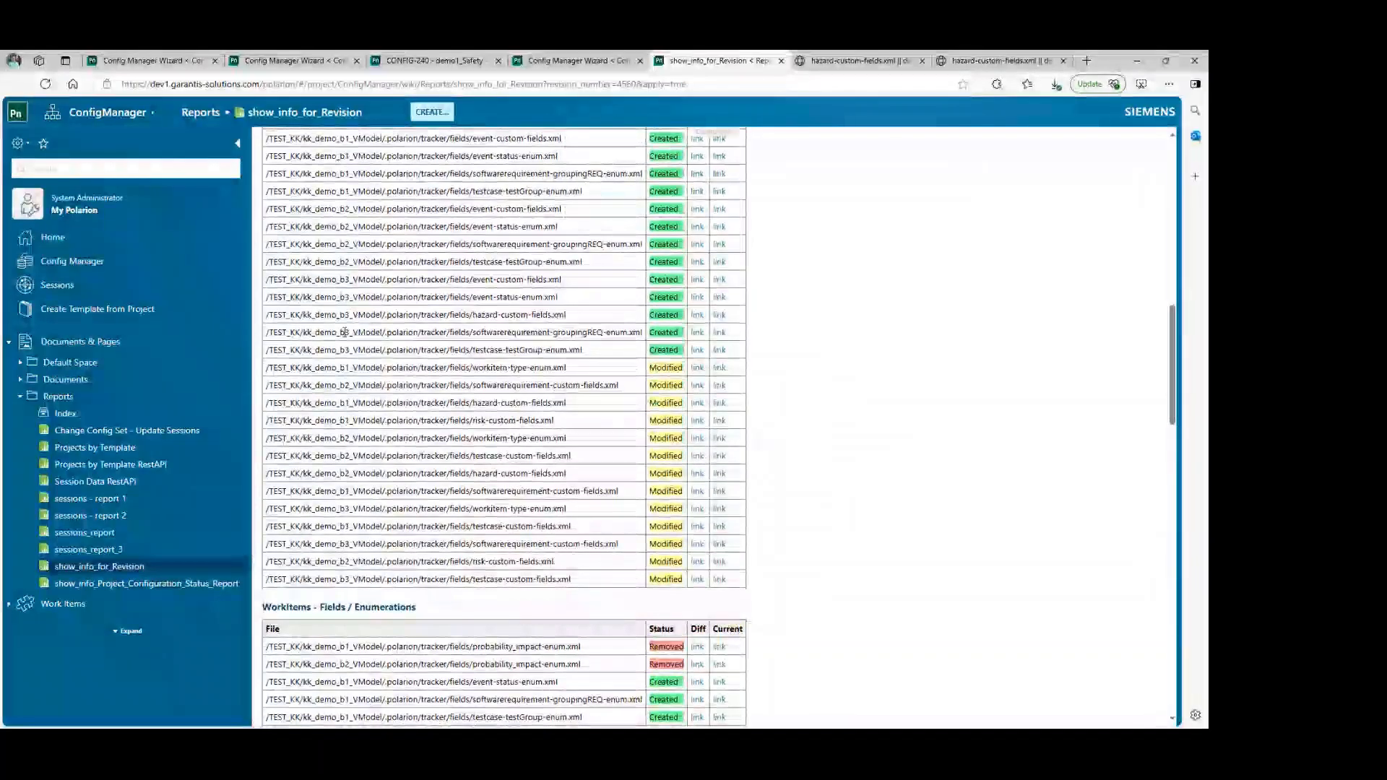
drag(340, 315, 351, 316)
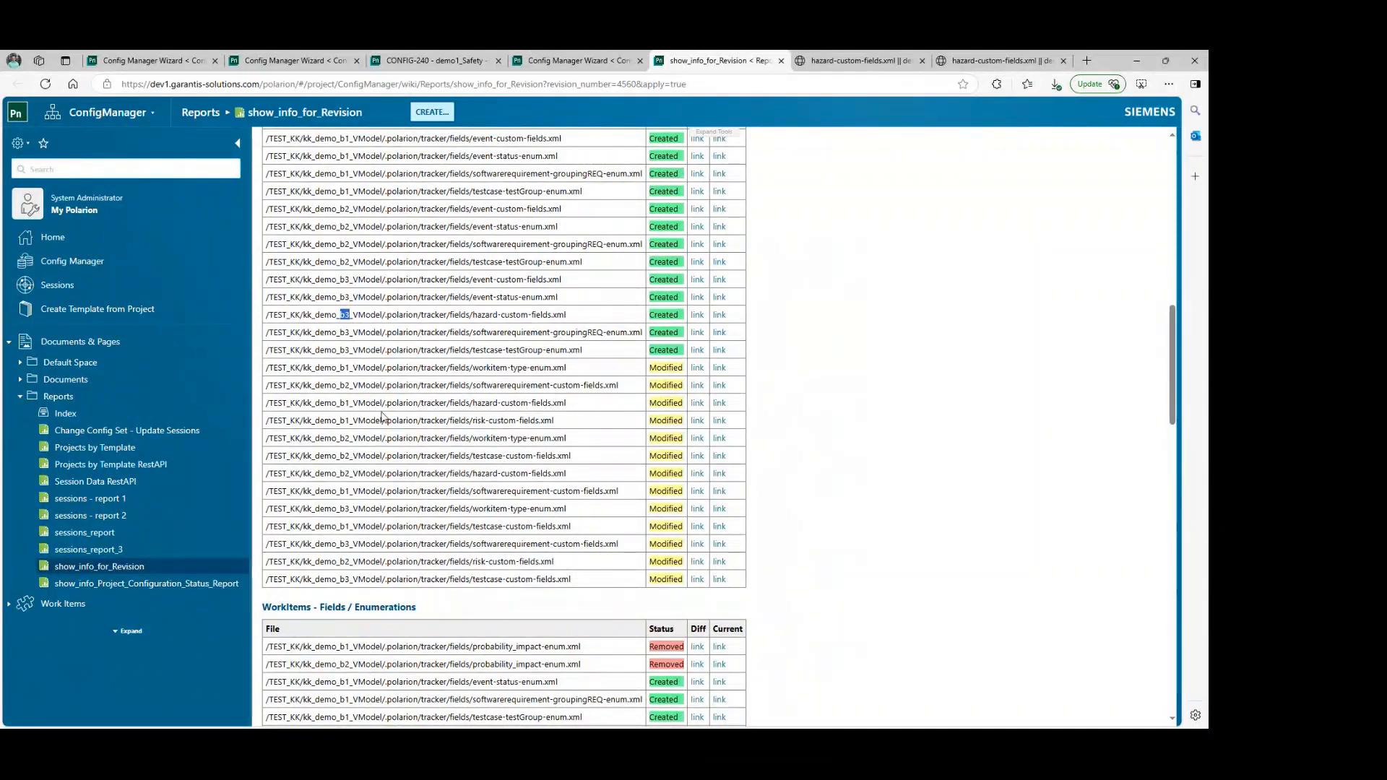
scroll(383, 418, up, 4)
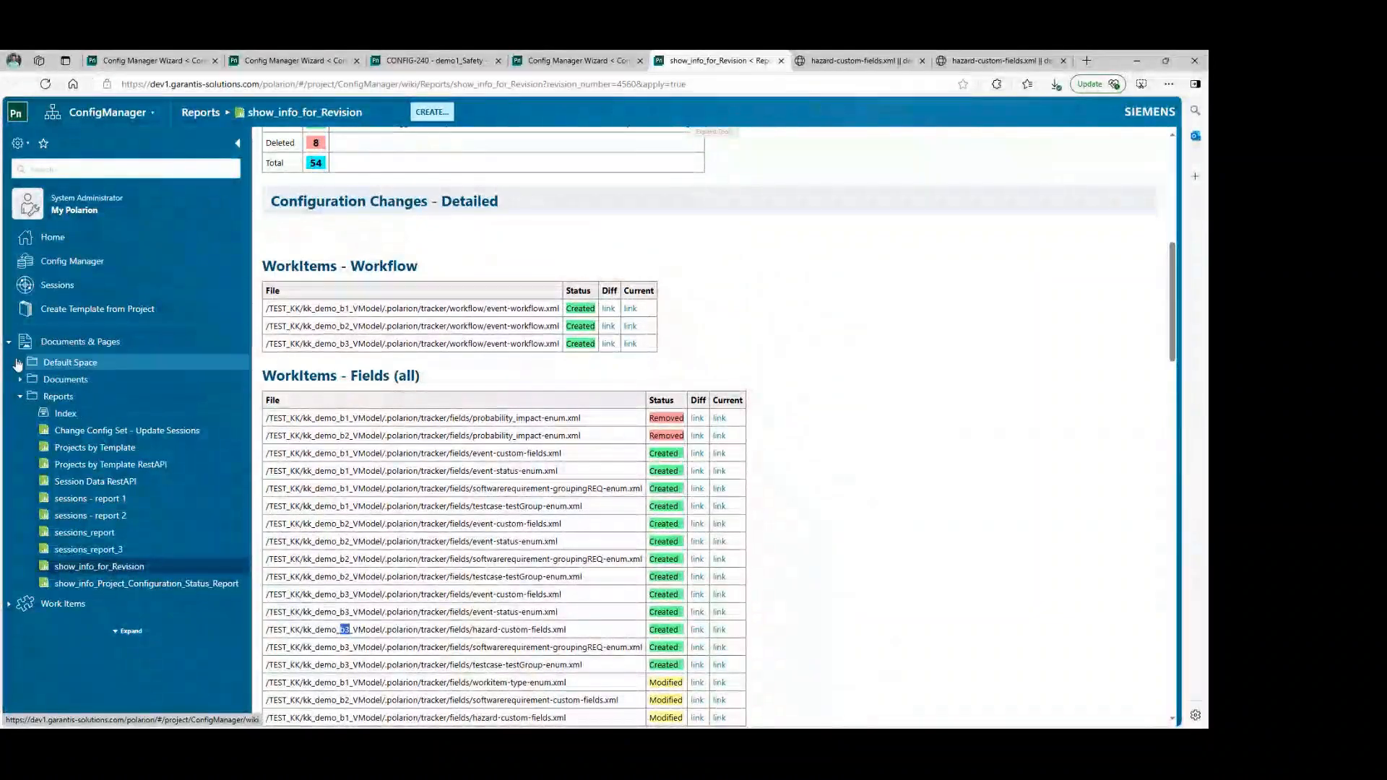
Expand the Default Space and close both hazard-custom-fields.xml diff pages.
click(20, 362)
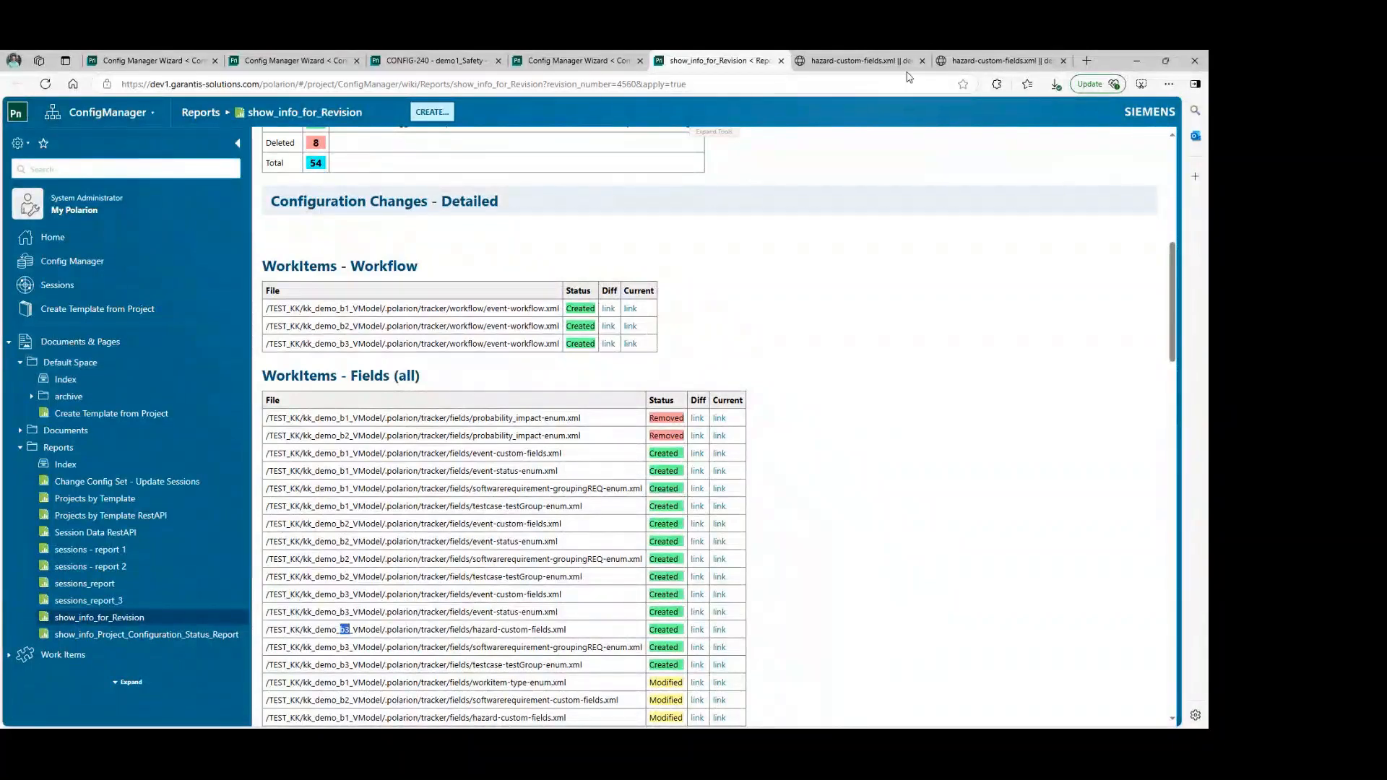
click(1050, 66)
click(1063, 61)
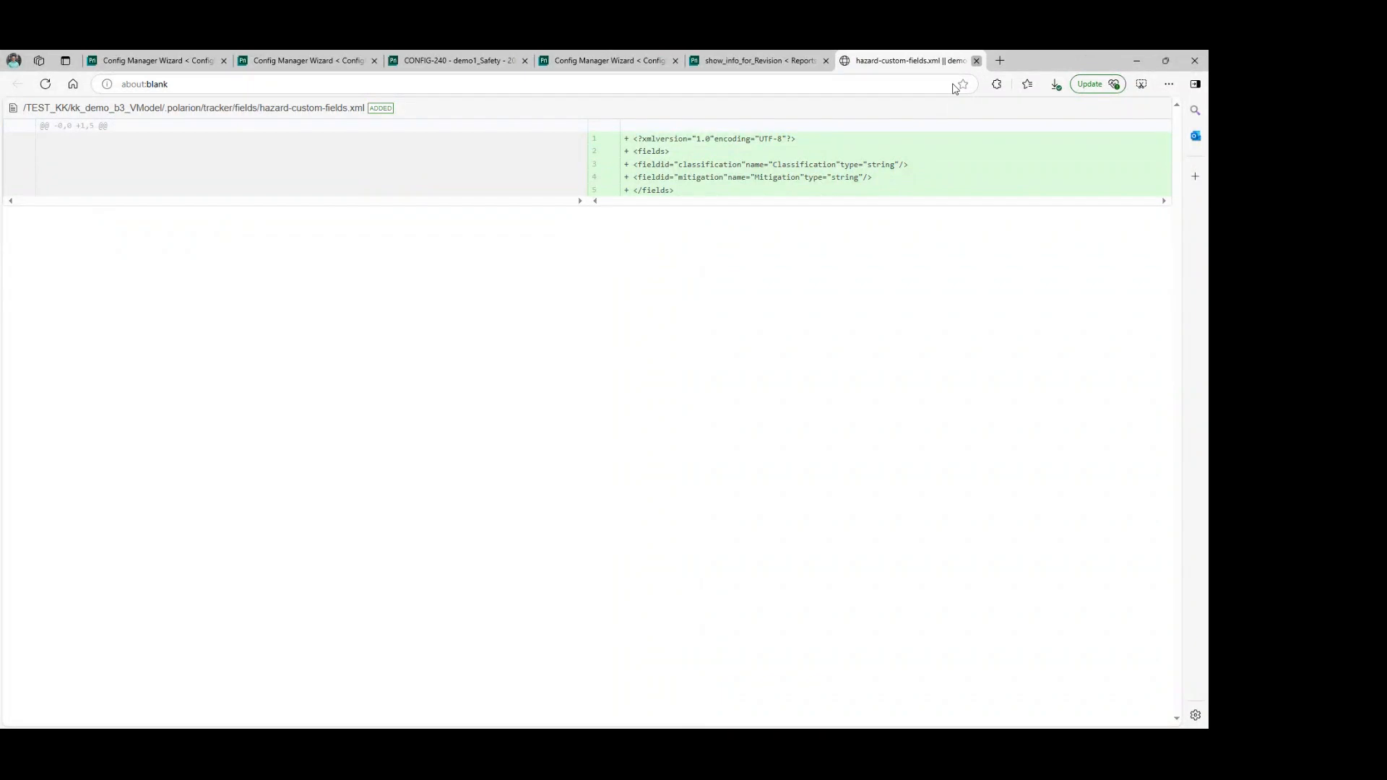
click(976, 61)
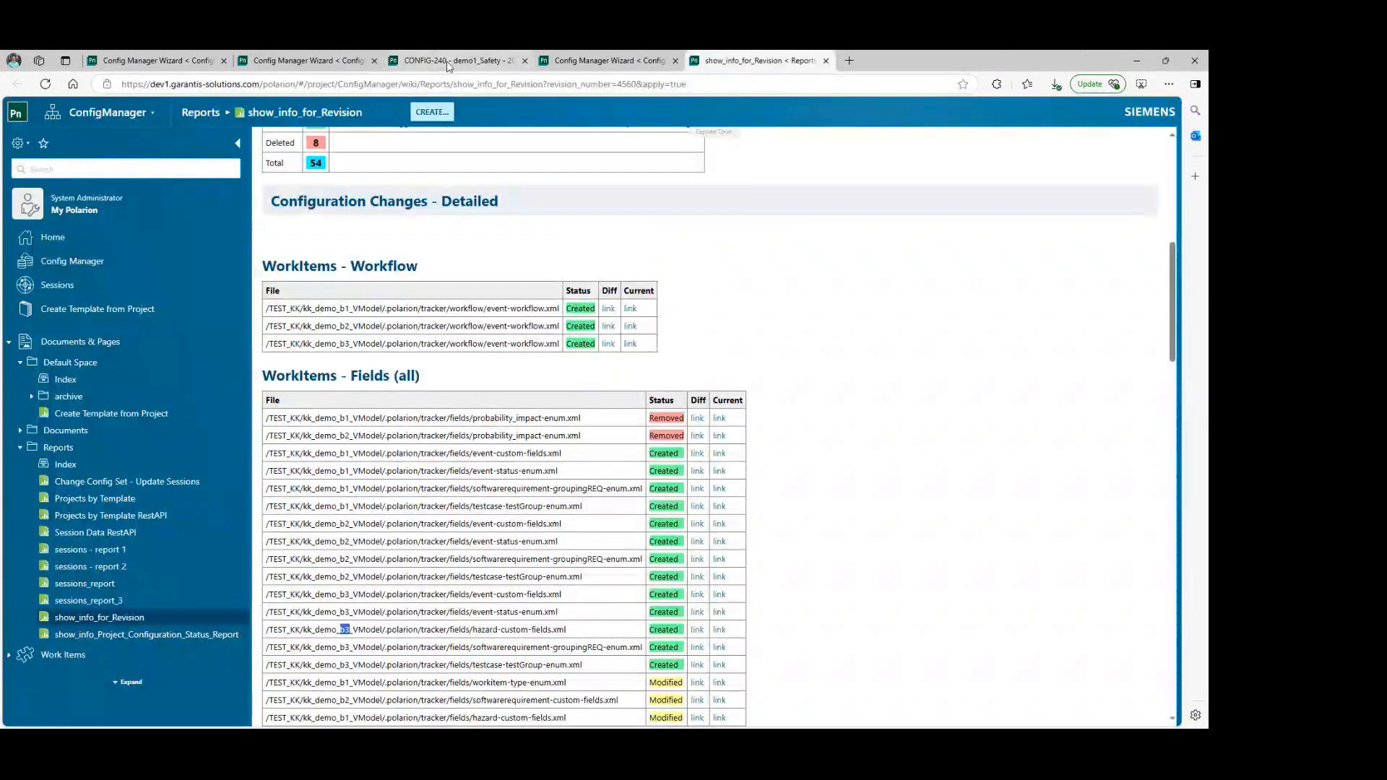
List the CONFIG SET (Session) work items in descending ID order and open session CONFIG-241.
click(9, 655)
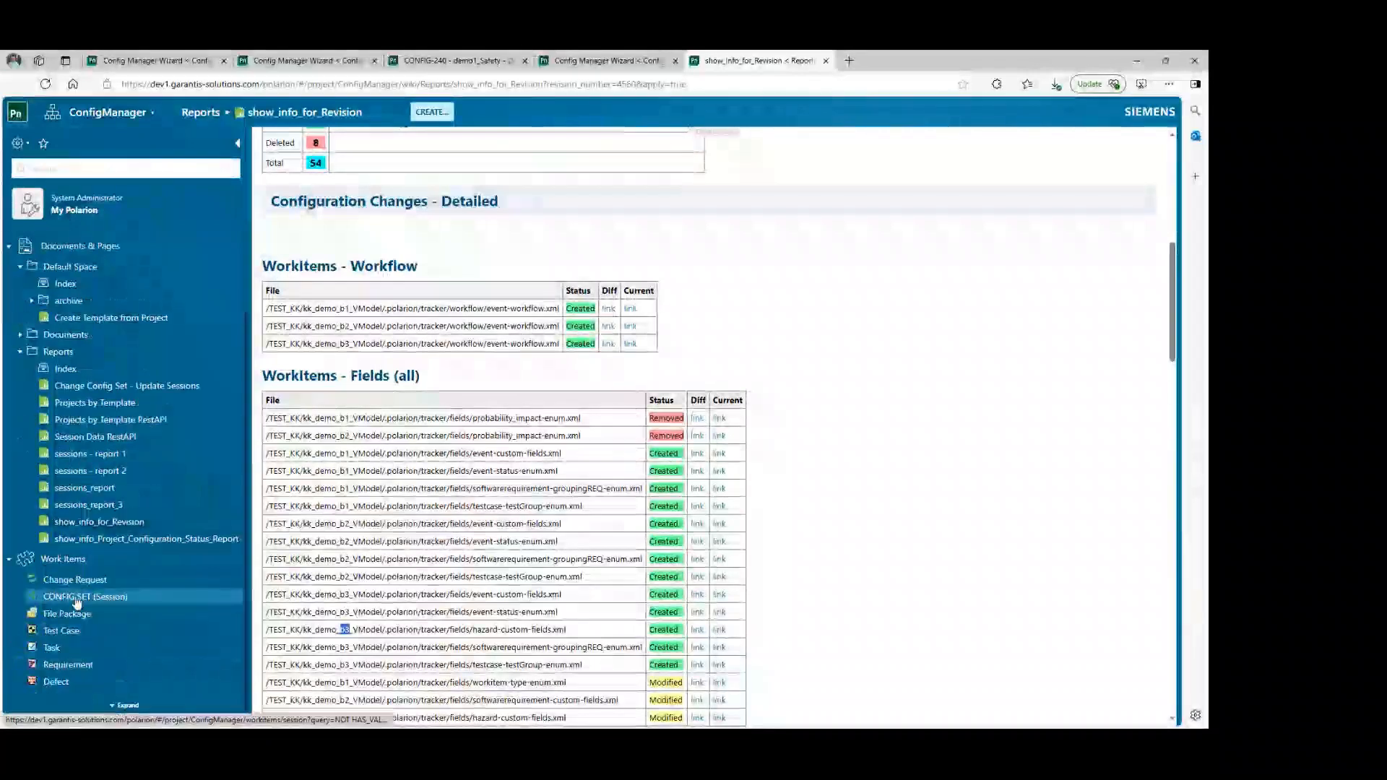
click(78, 597)
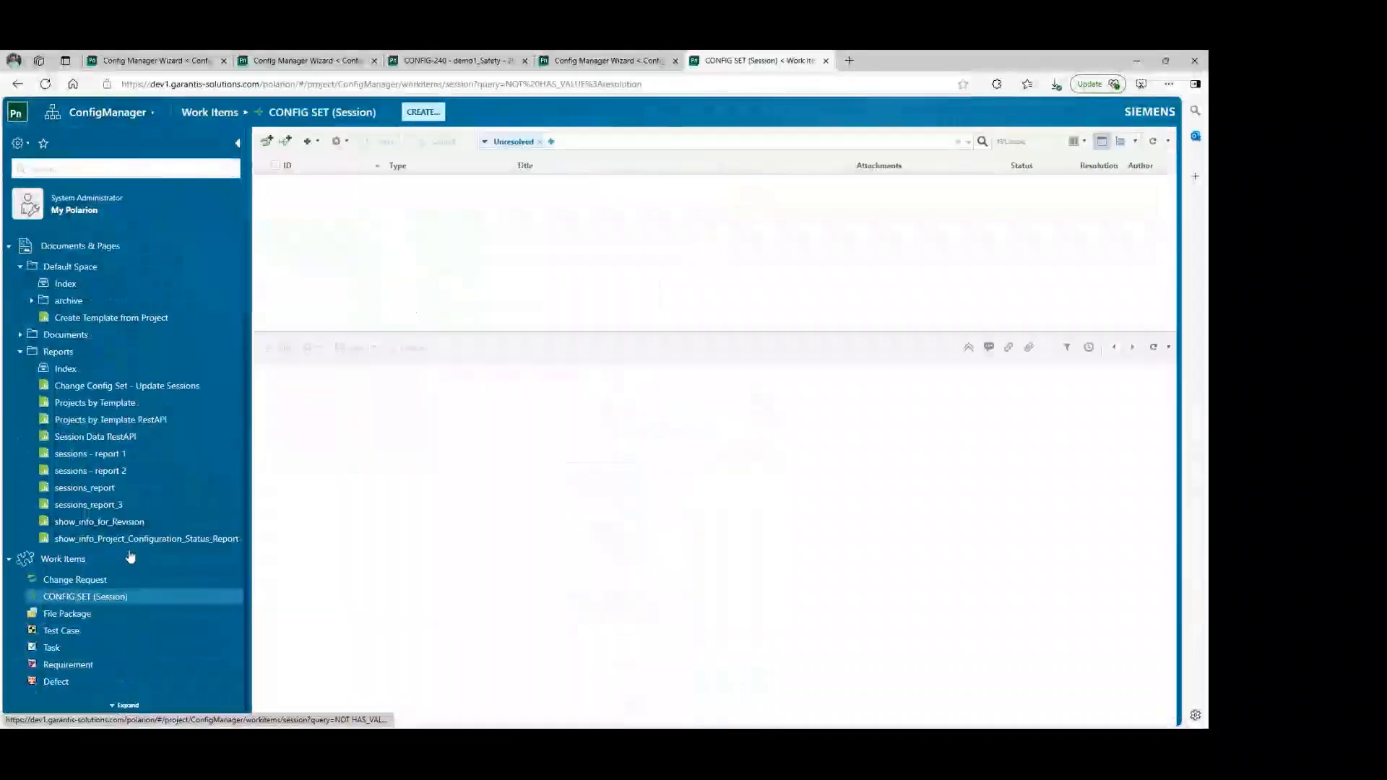
click(340, 168)
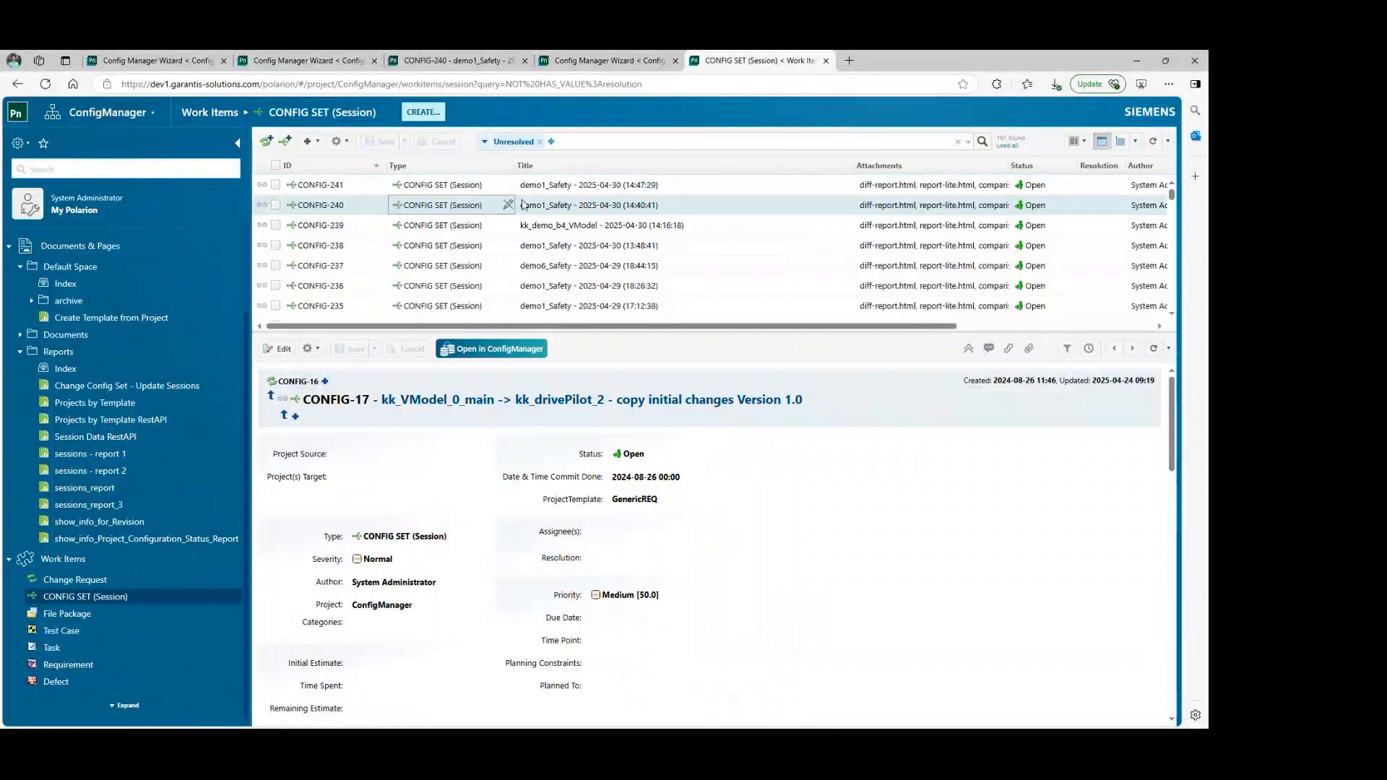
click(586, 185)
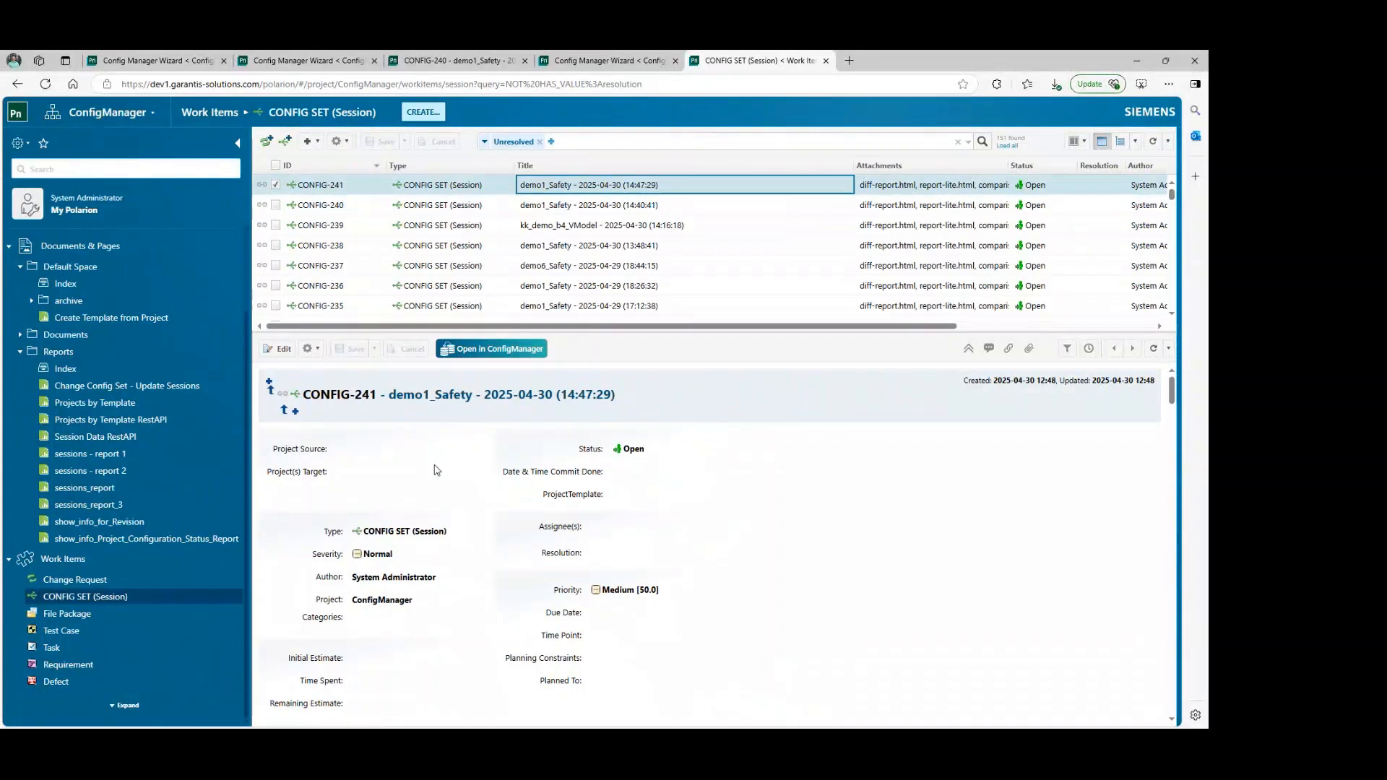
Examine the SVN revision, the configuration file paths and the custom fields recorded in session CONFIG-241.
scroll(645, 536, down, 10)
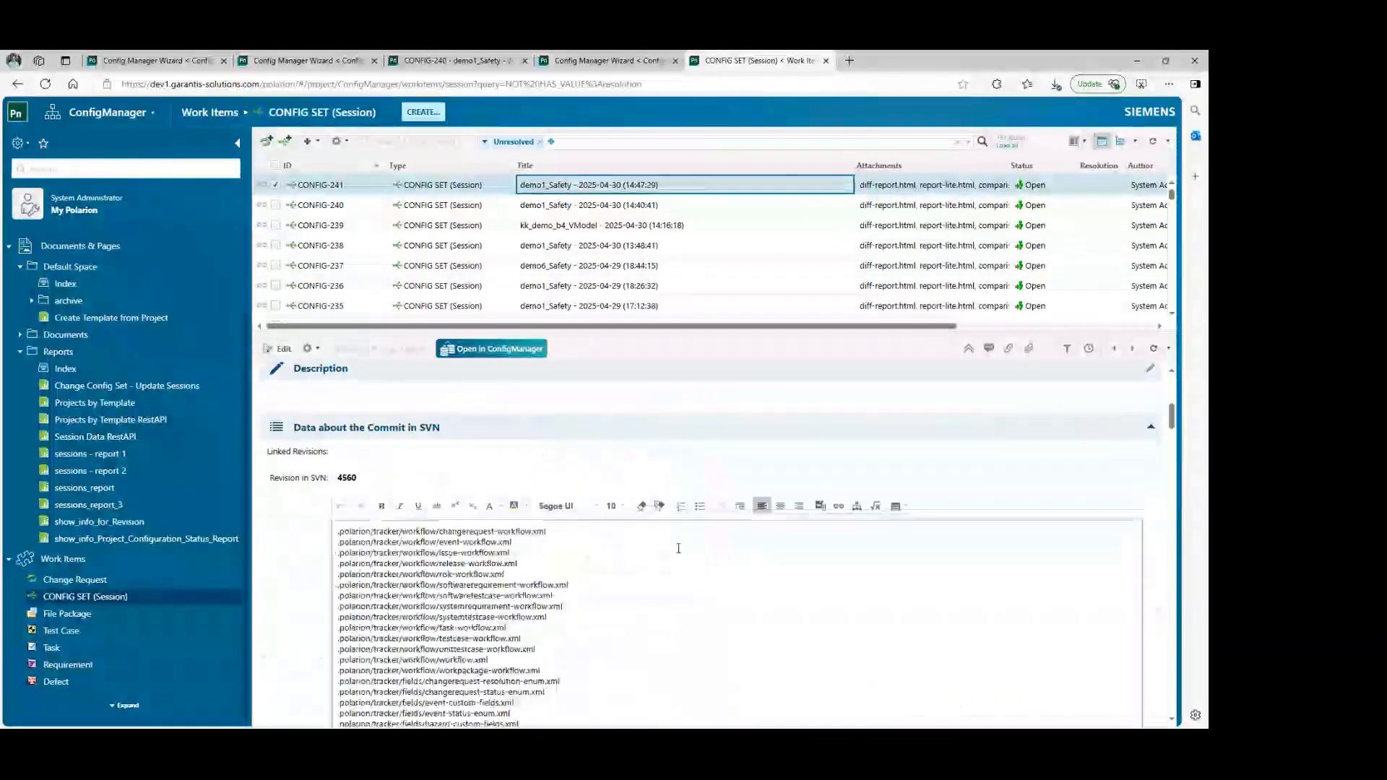
click(348, 478)
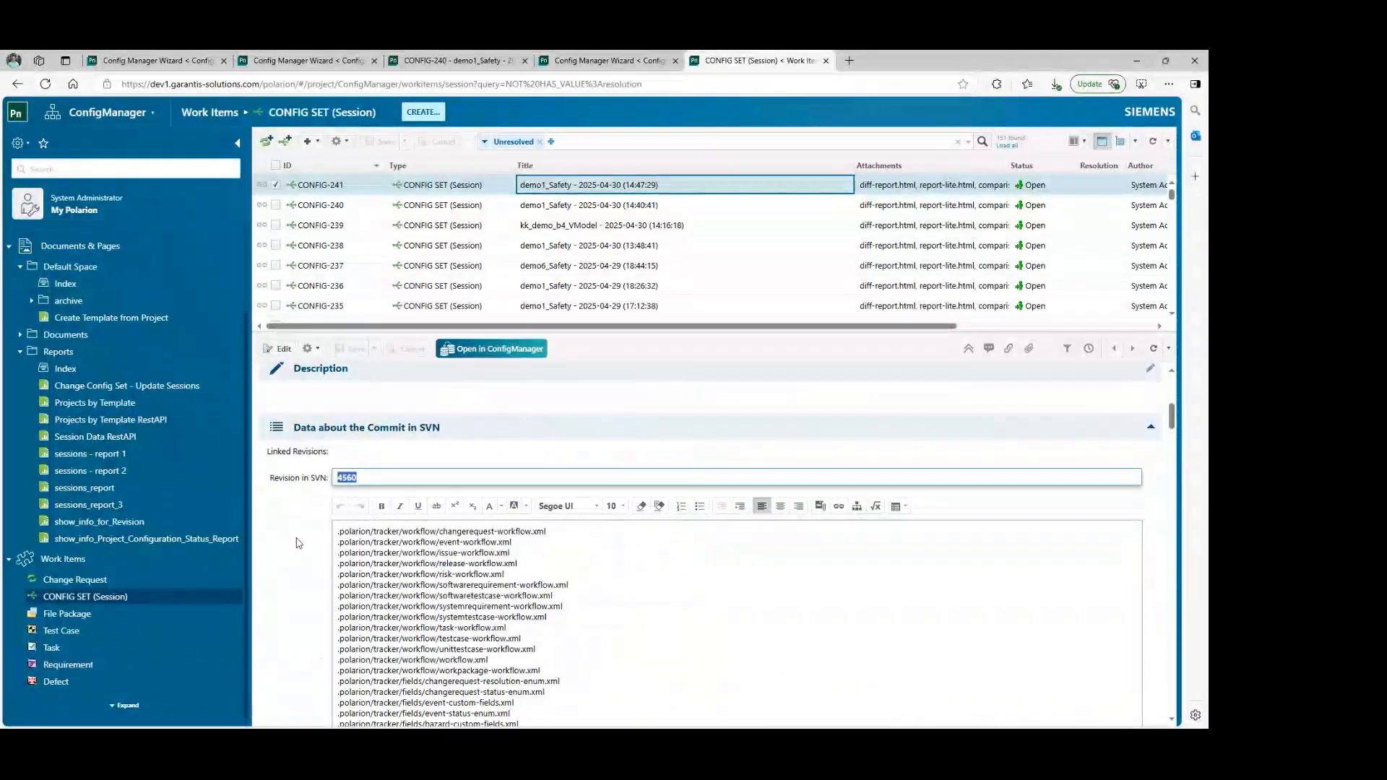
scroll(289, 578, down, 15)
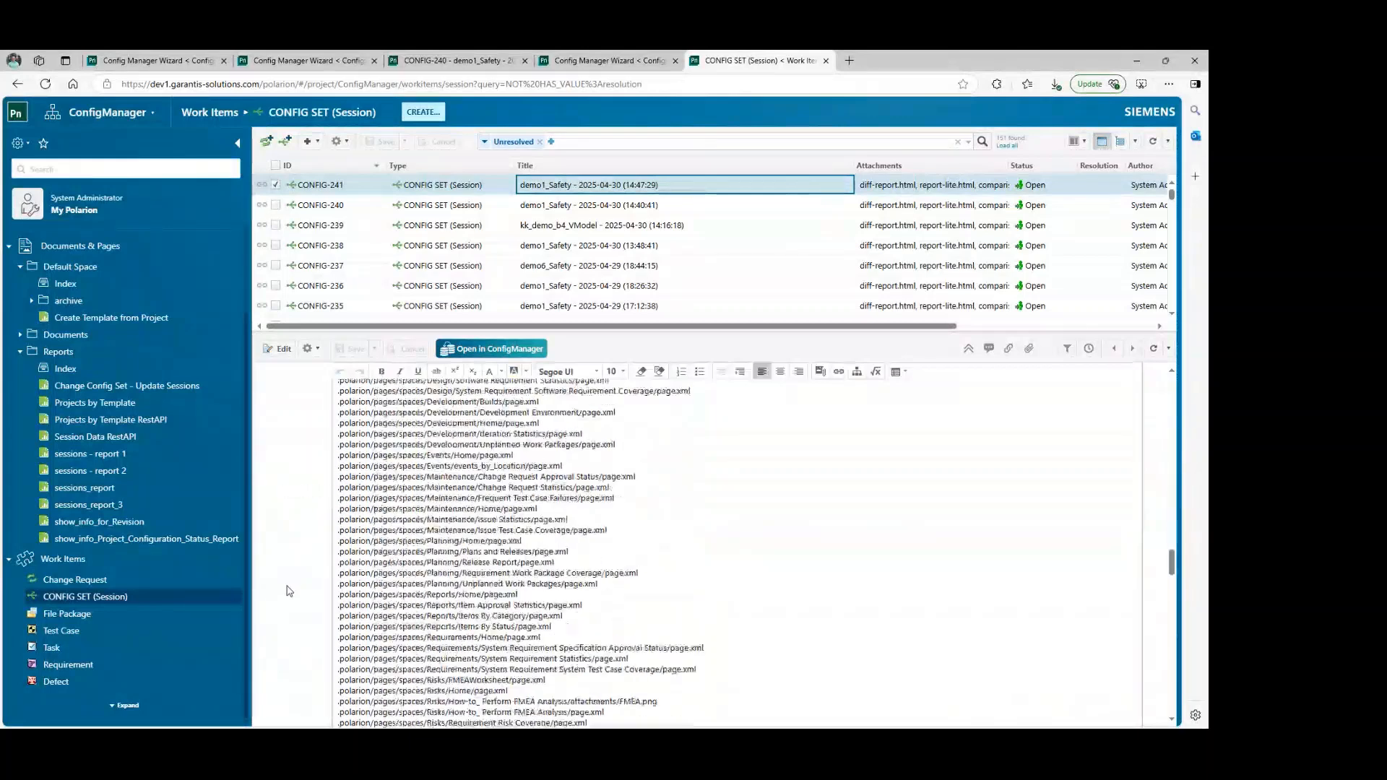
scroll(289, 592, down, 15)
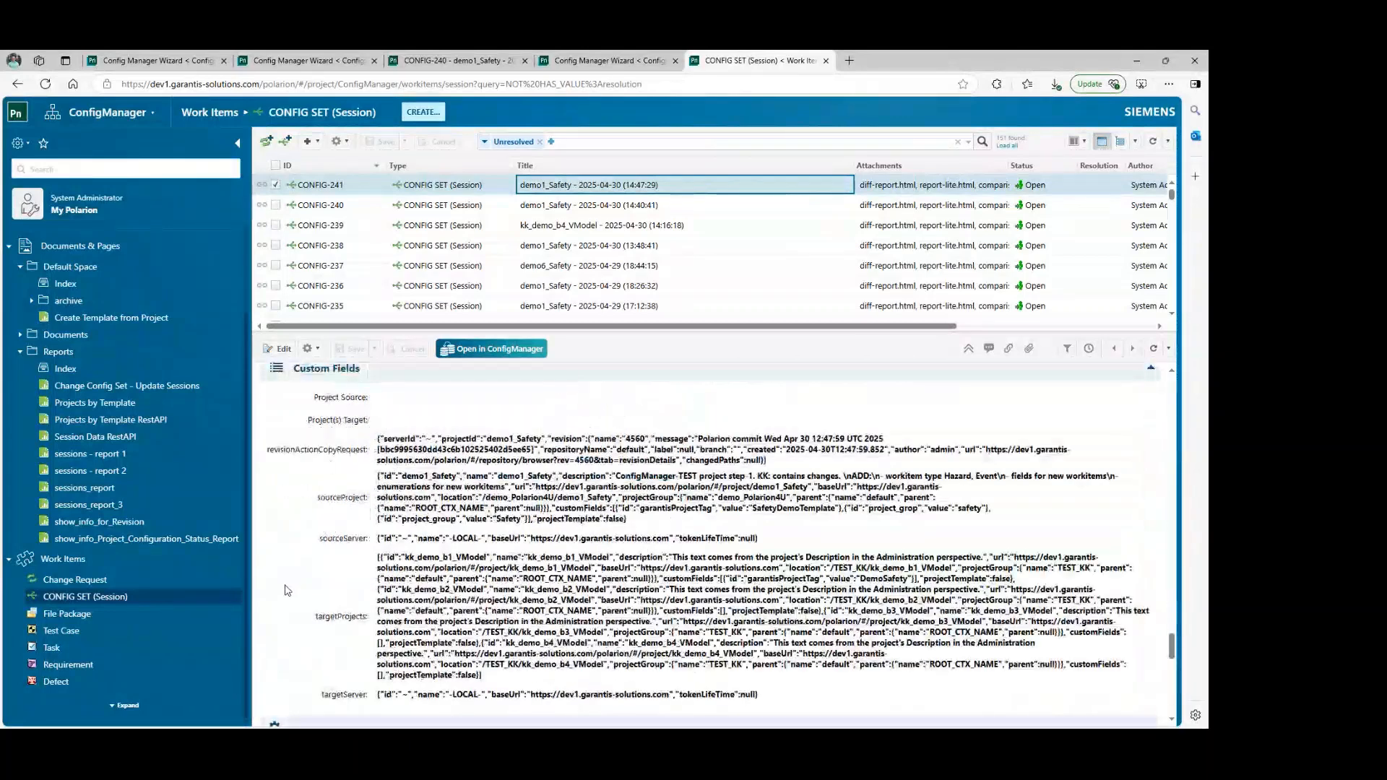
Inspect the targetProjects custom field of session CONFIG-241 for the listed target projects, then return to the file paths.
click(553, 562)
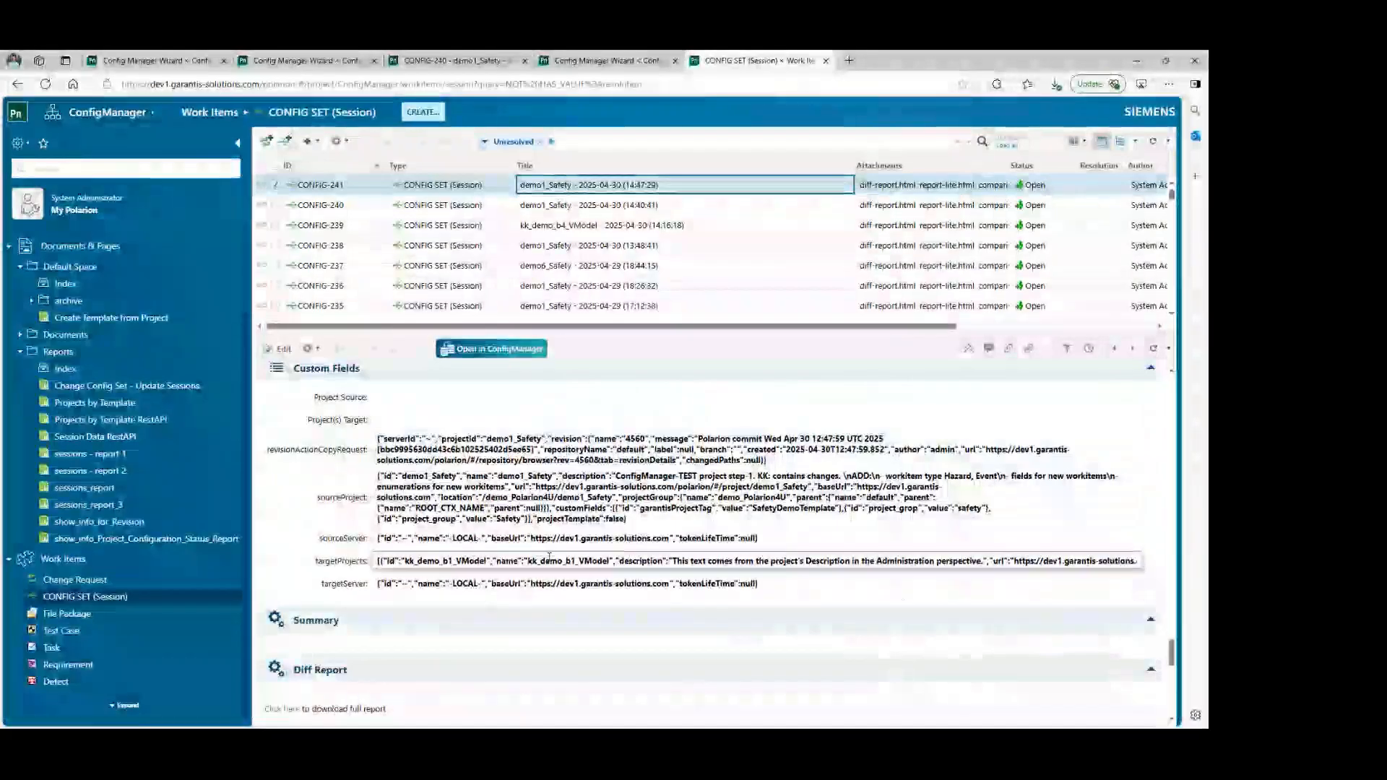
drag(566, 562, 577, 561)
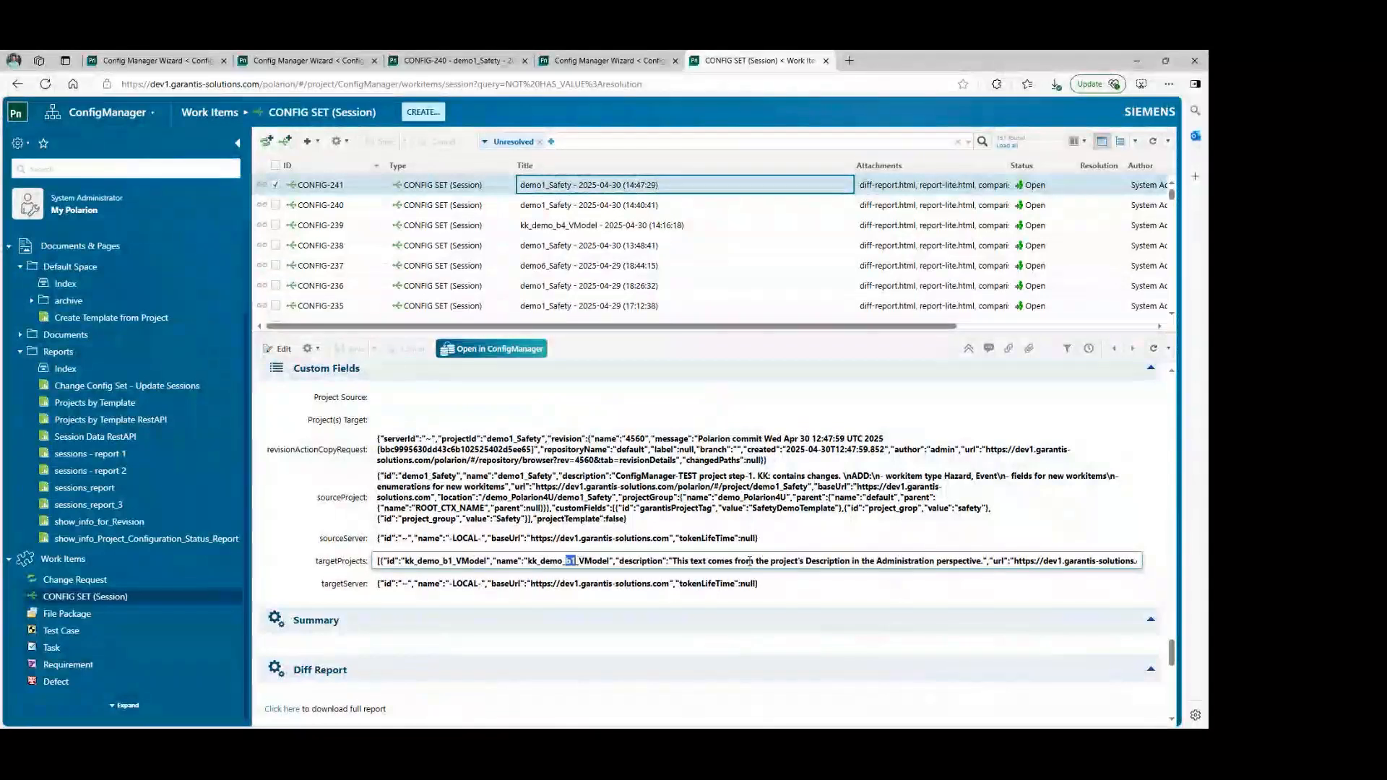
drag(1034, 562, 1142, 561)
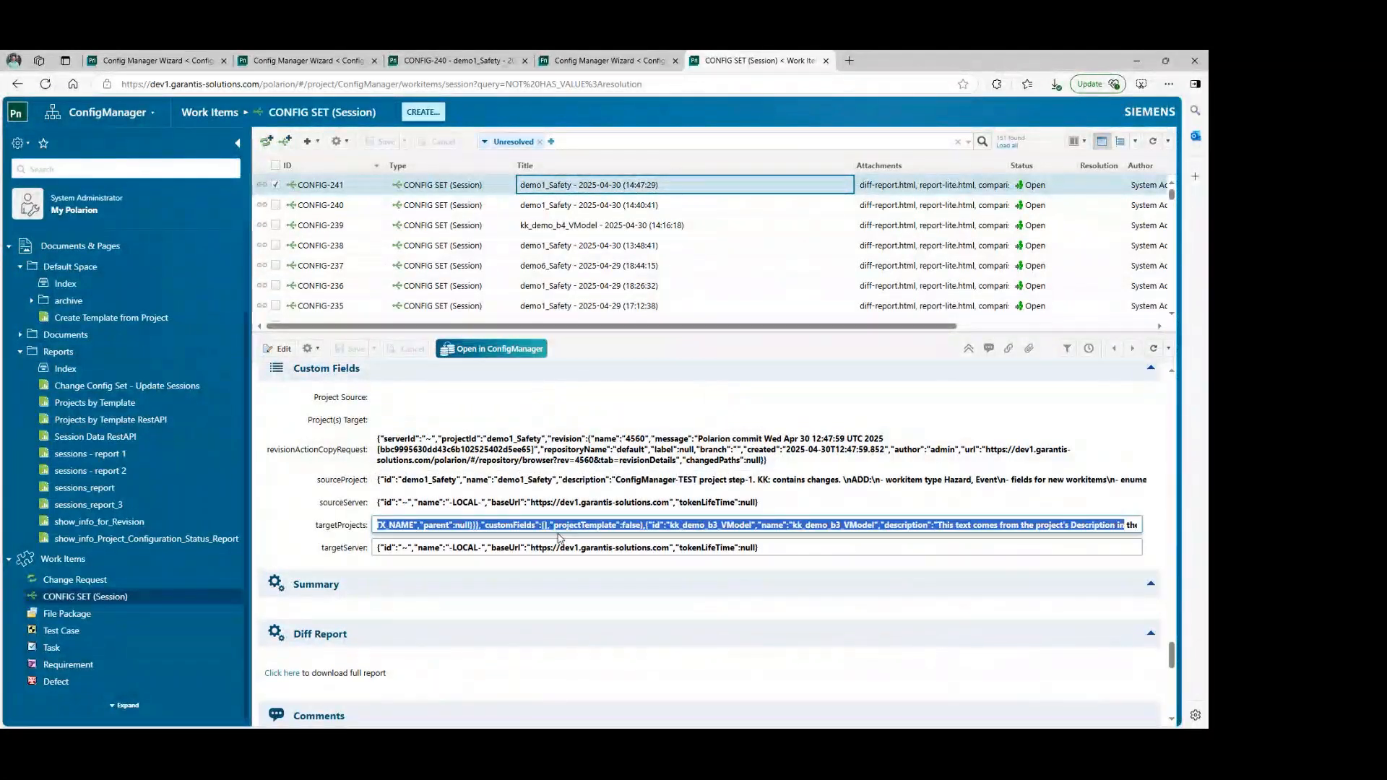
click(304, 501)
scroll(304, 501, up, 10)
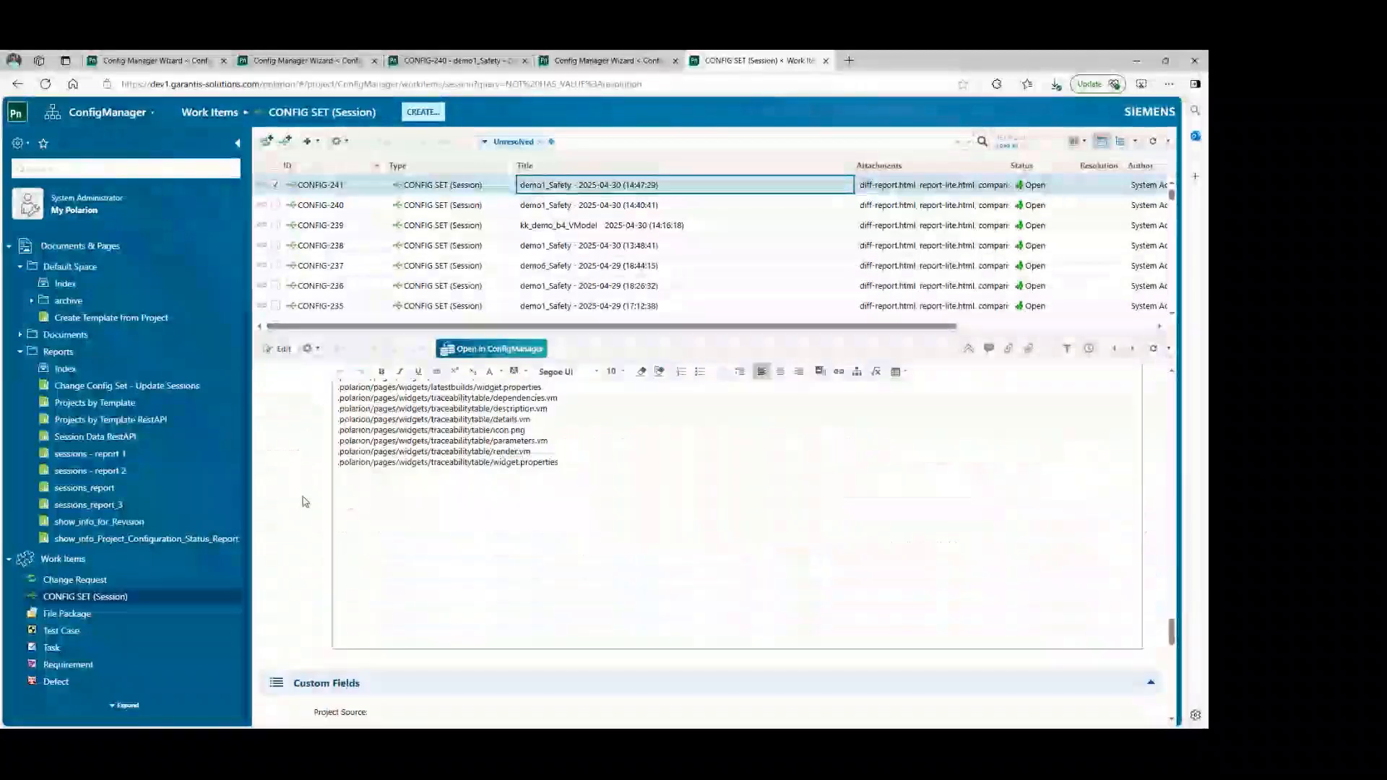
scroll(303, 501, up, 4)
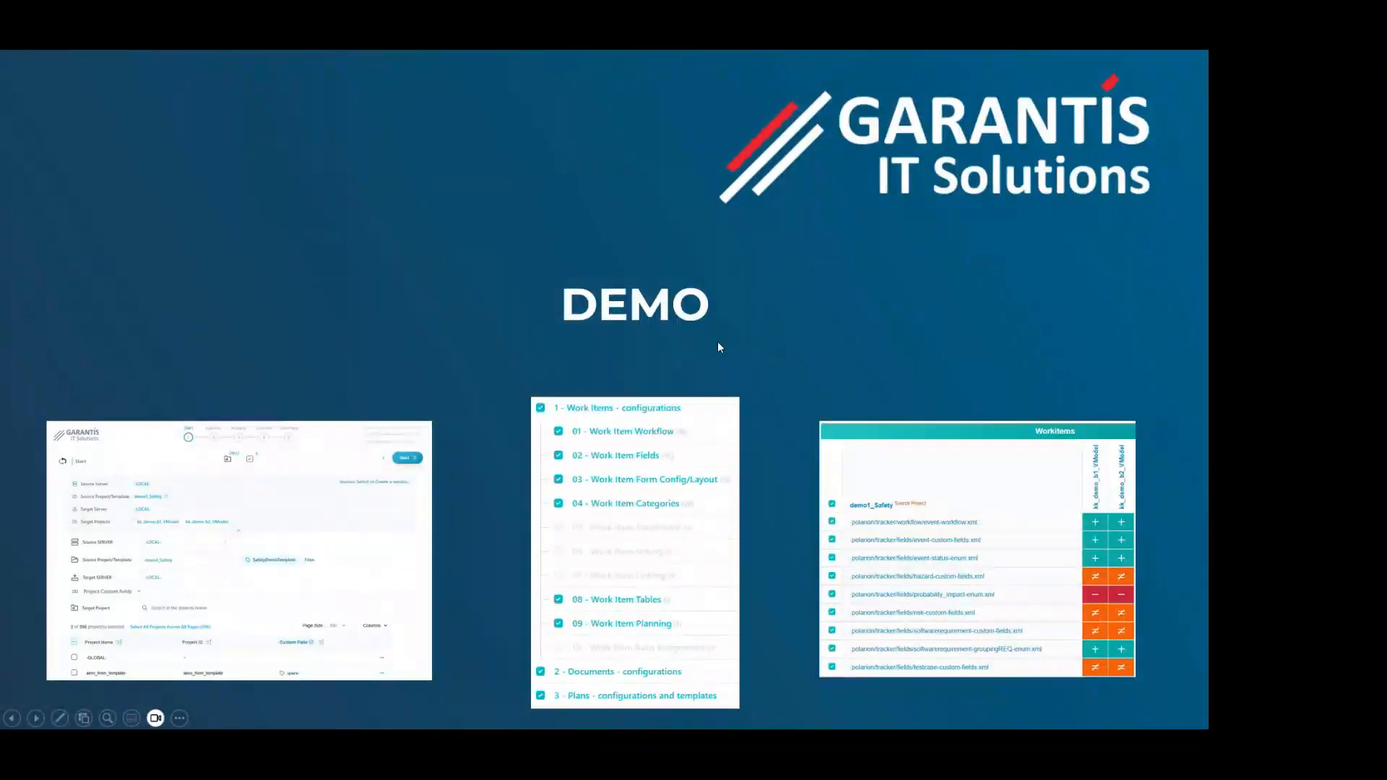
click(717, 343)
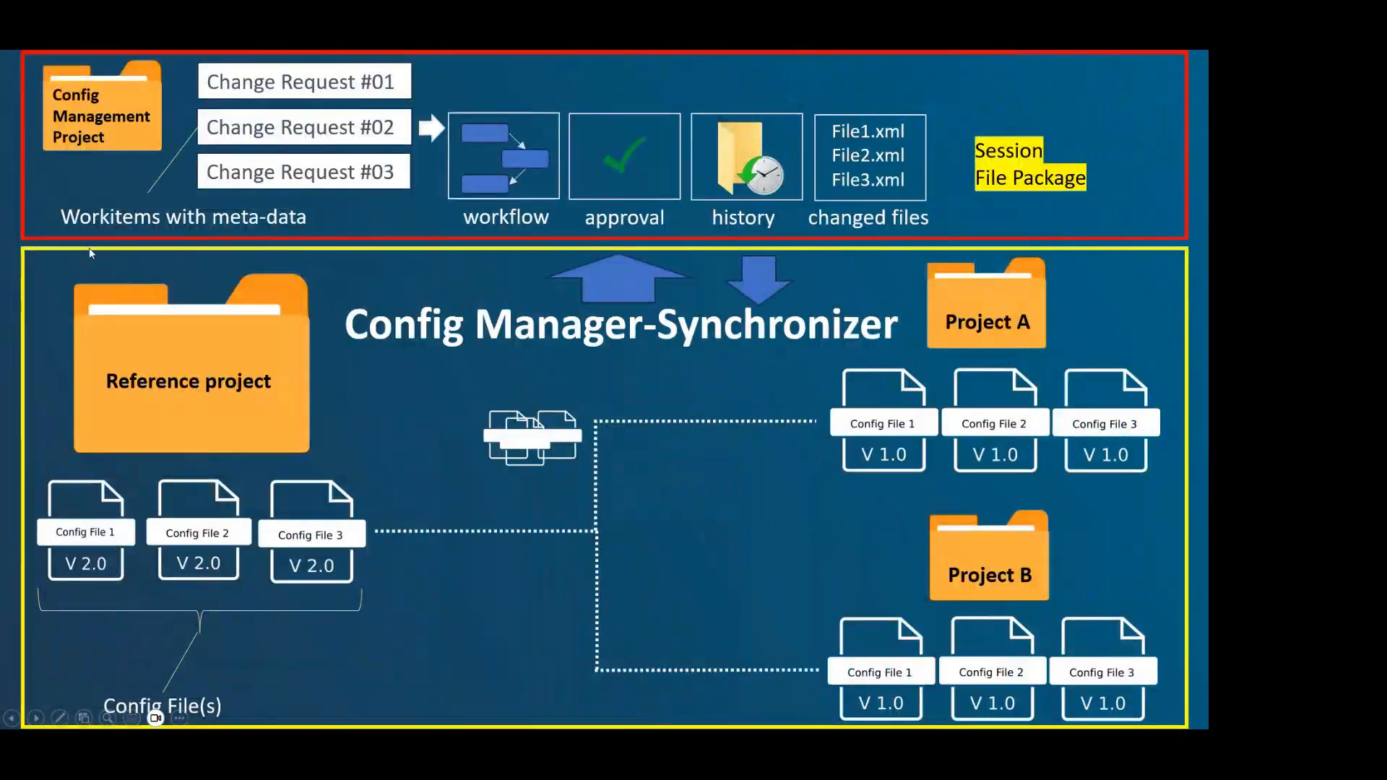